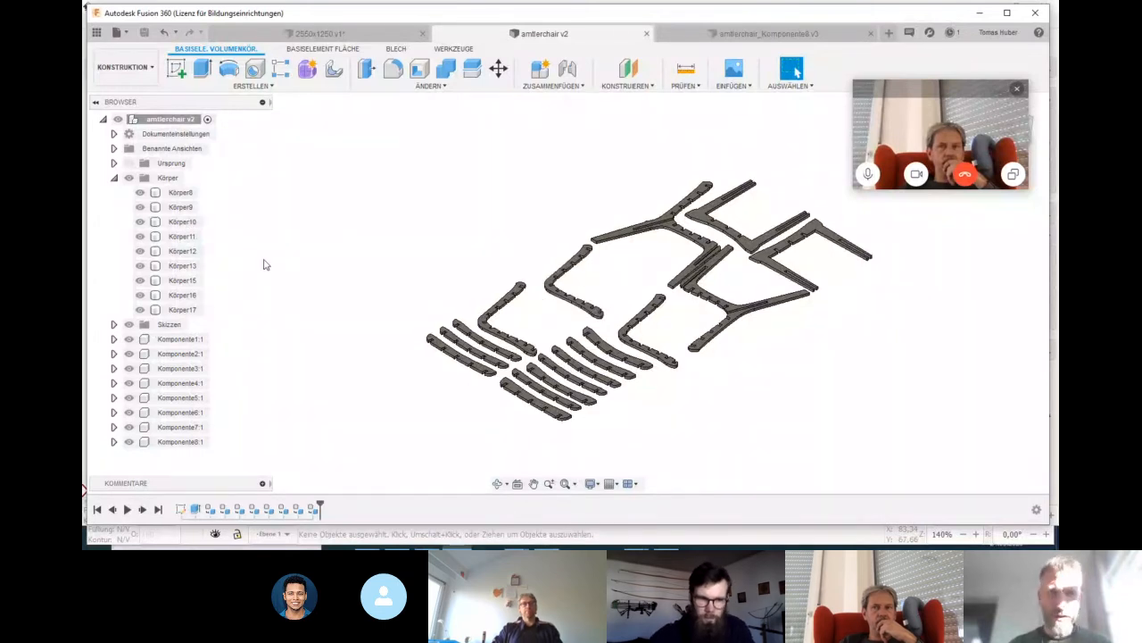
# Create a new component from the body Körper8
pyautogui.click(179, 193)
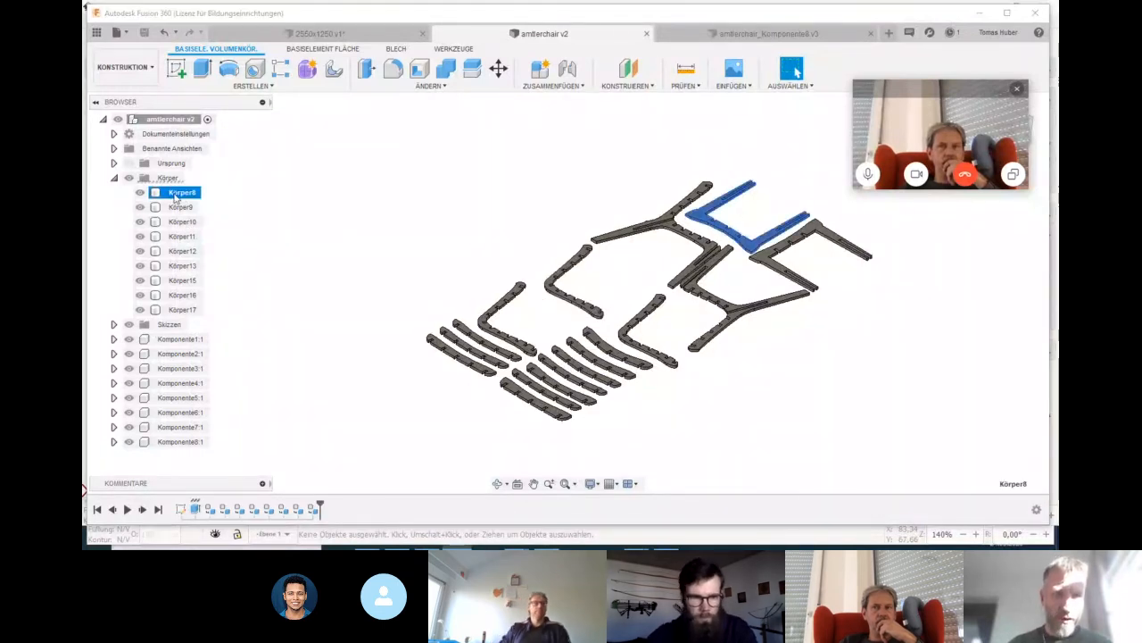
pyautogui.rightClick(176, 195)
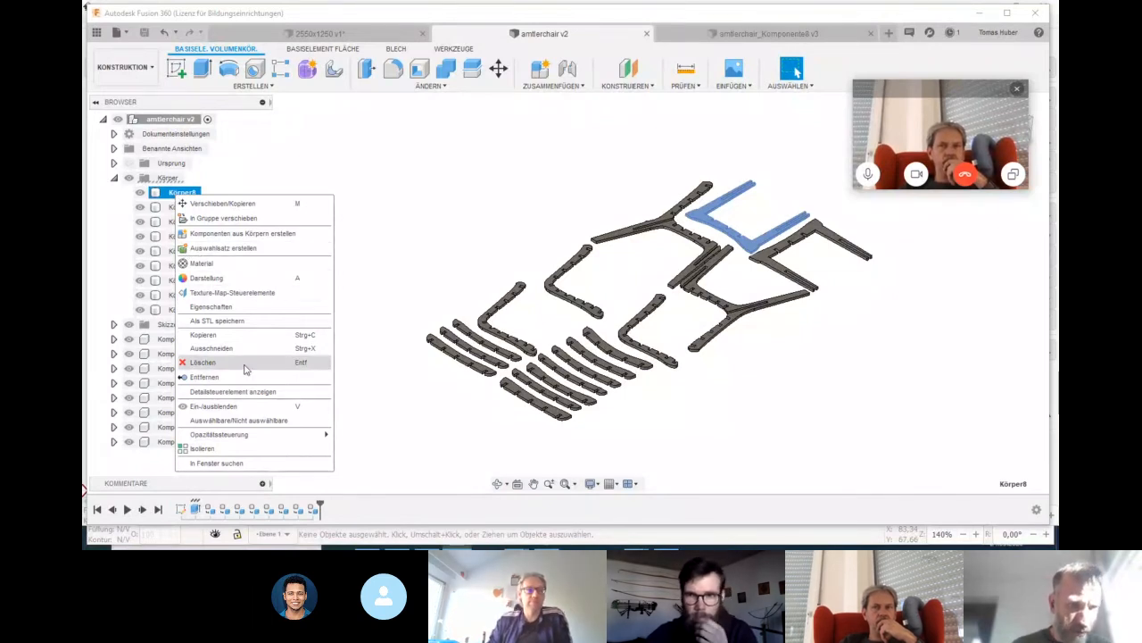
pyautogui.click(260, 234)
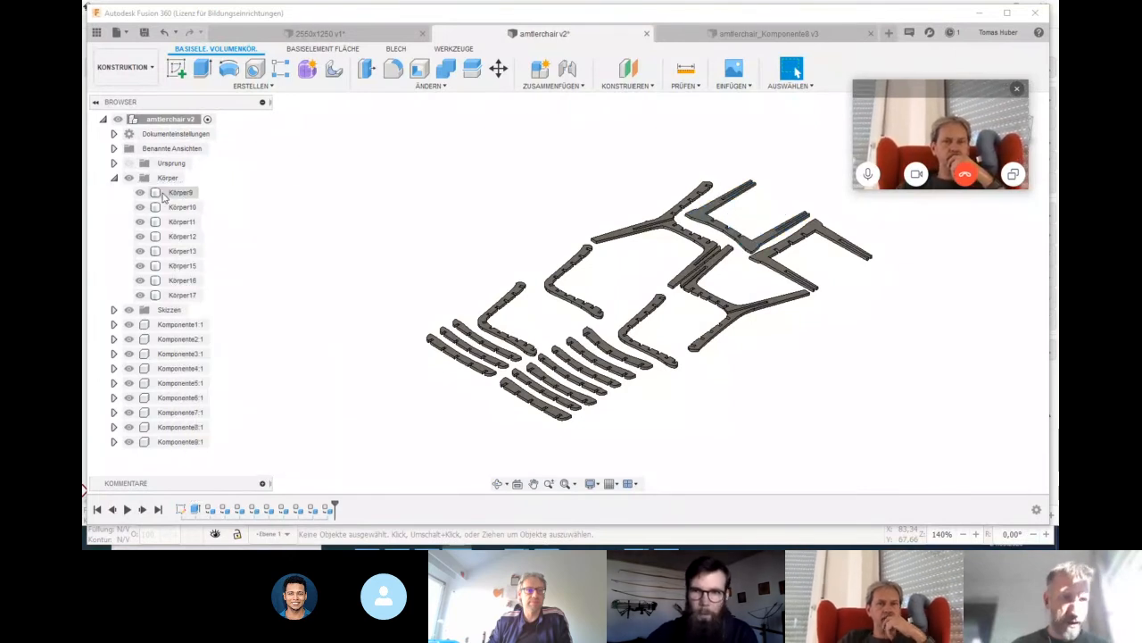
# Save a copy of Komponente8 as amtlerchair_Komponente8 in the current project
pyautogui.click(177, 434)
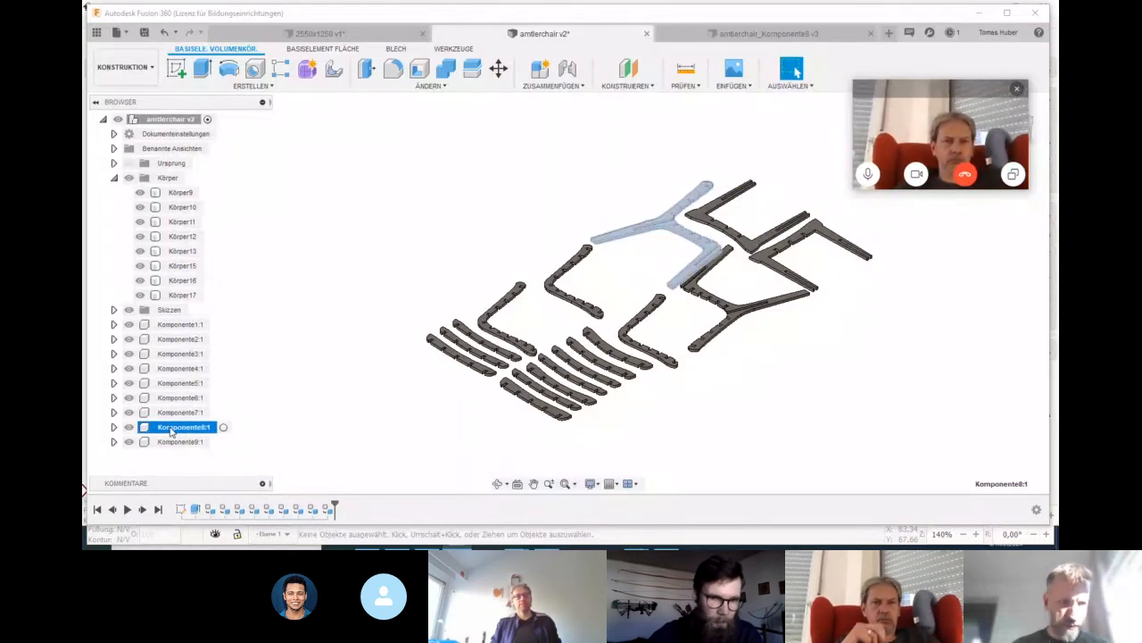
pyautogui.rightClick(173, 432)
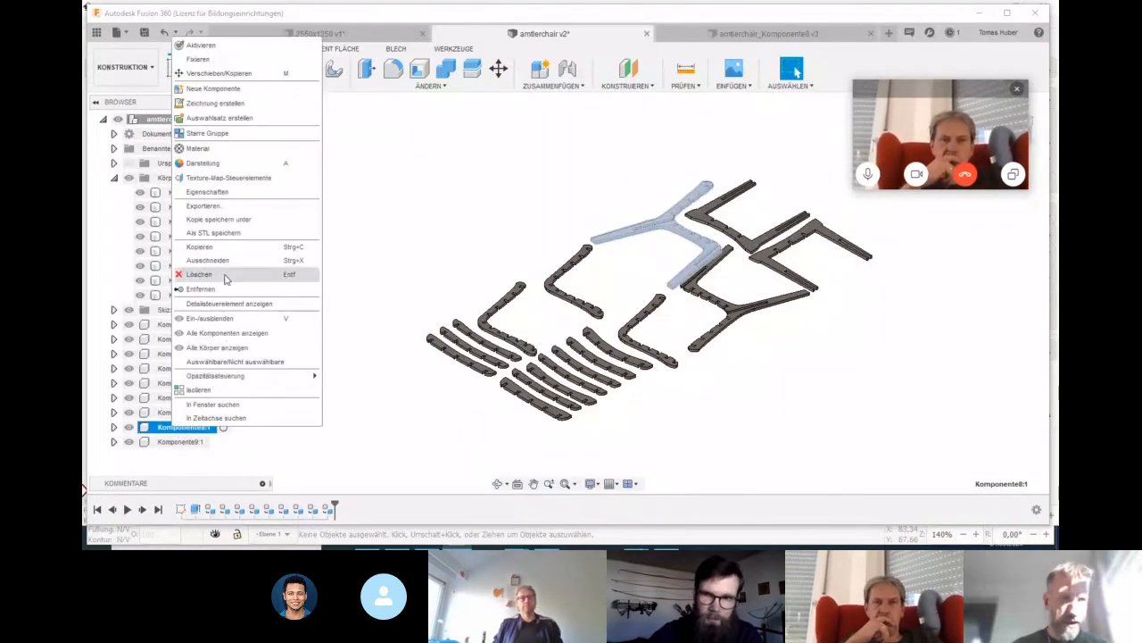
pyautogui.click(257, 225)
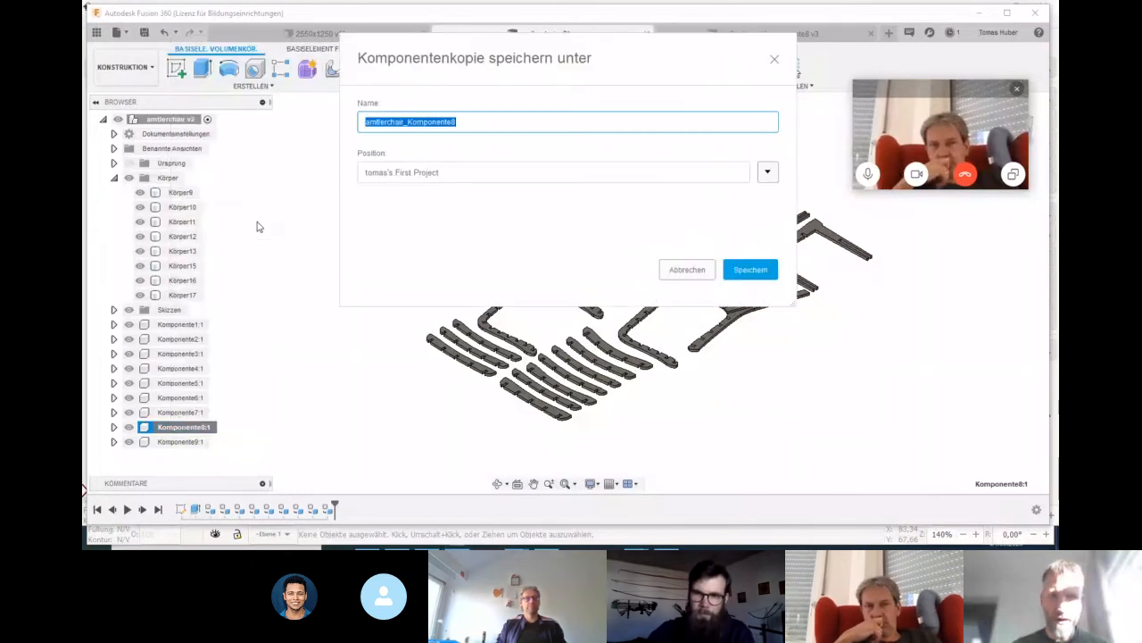
pyautogui.click(748, 269)
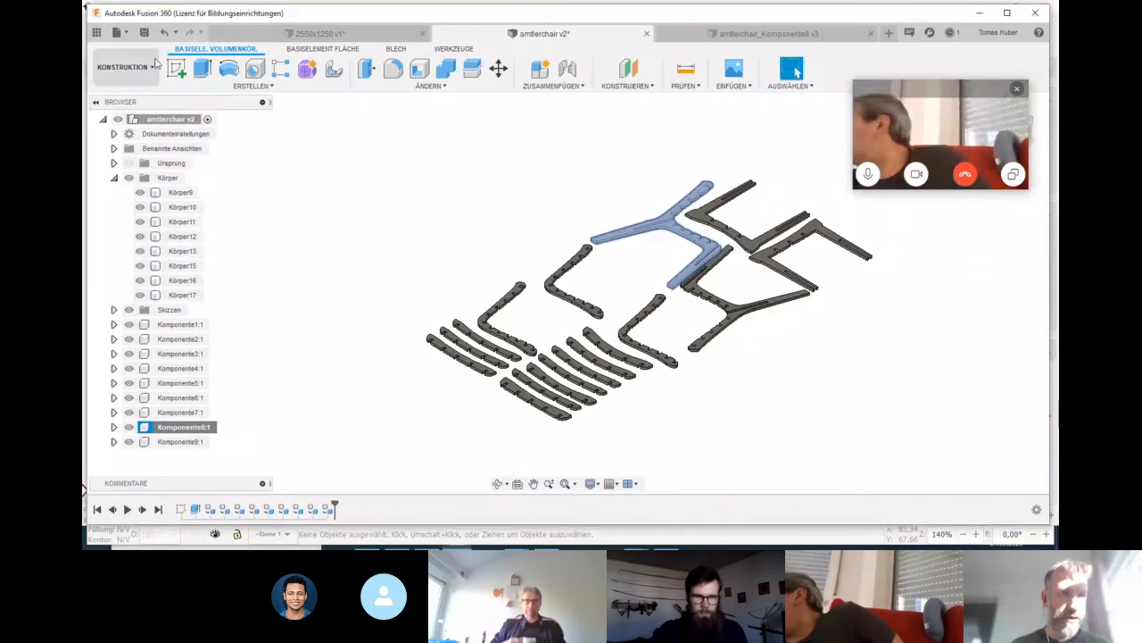
# Show the project's file list and look through the saved amtlerchair component copies
pyautogui.click(96, 32)
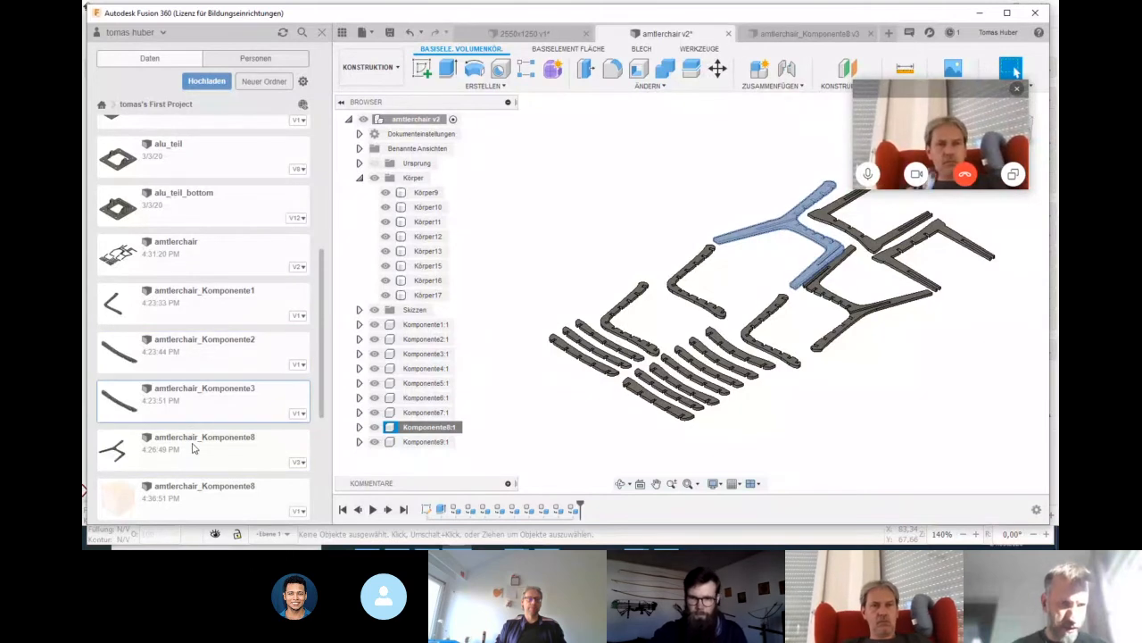
pyautogui.scroll(-3, 205, 457)
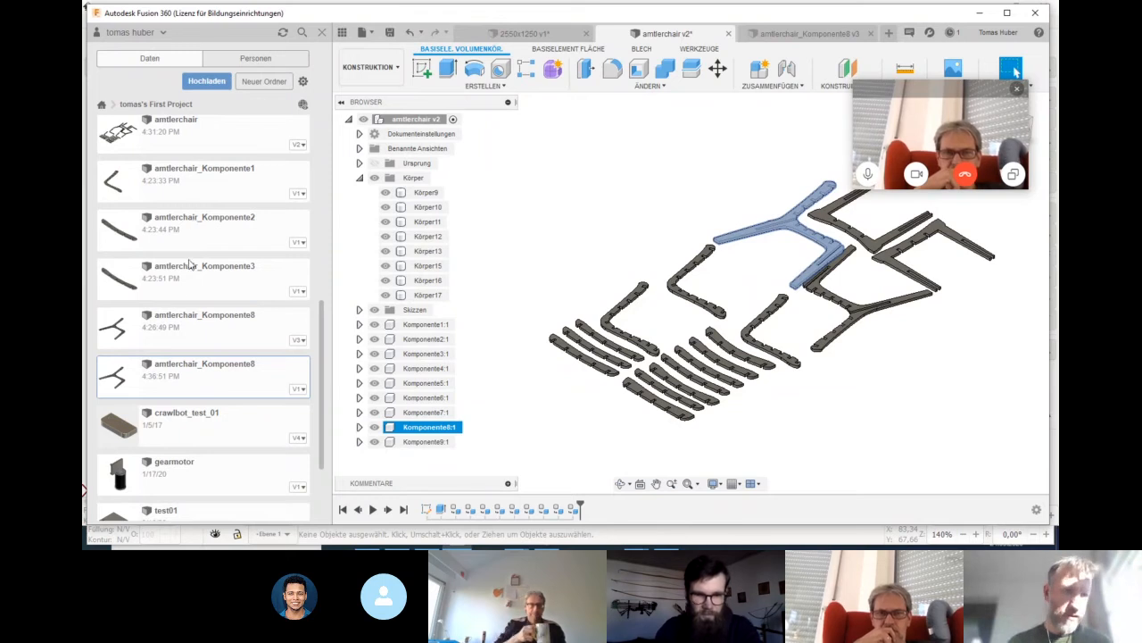
pyautogui.rightClick(427, 426)
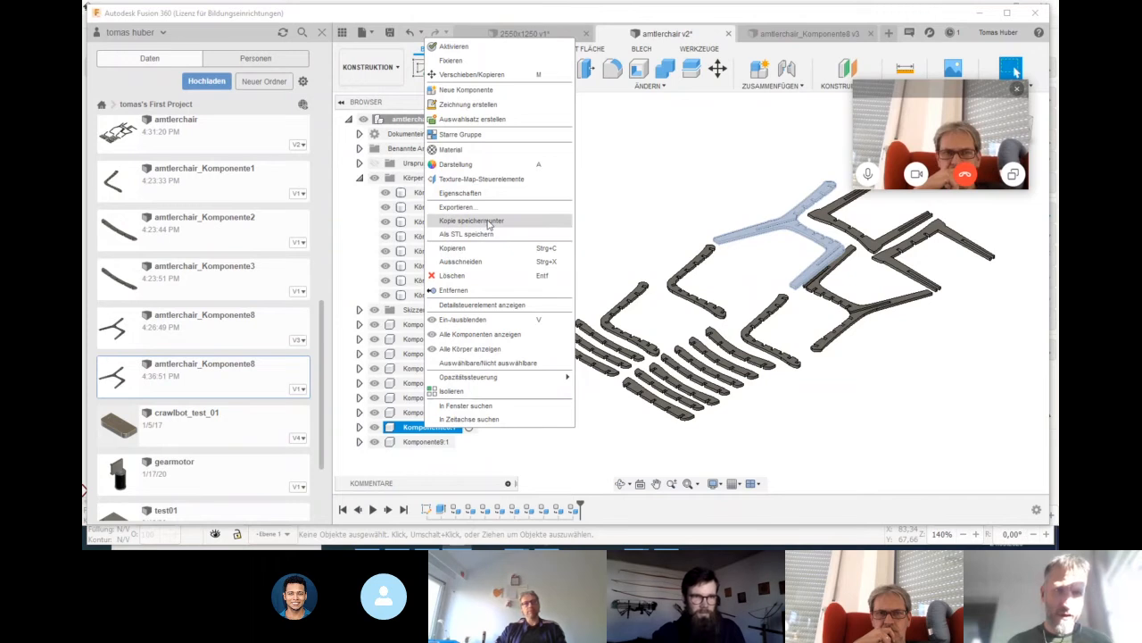
pyautogui.click(638, 199)
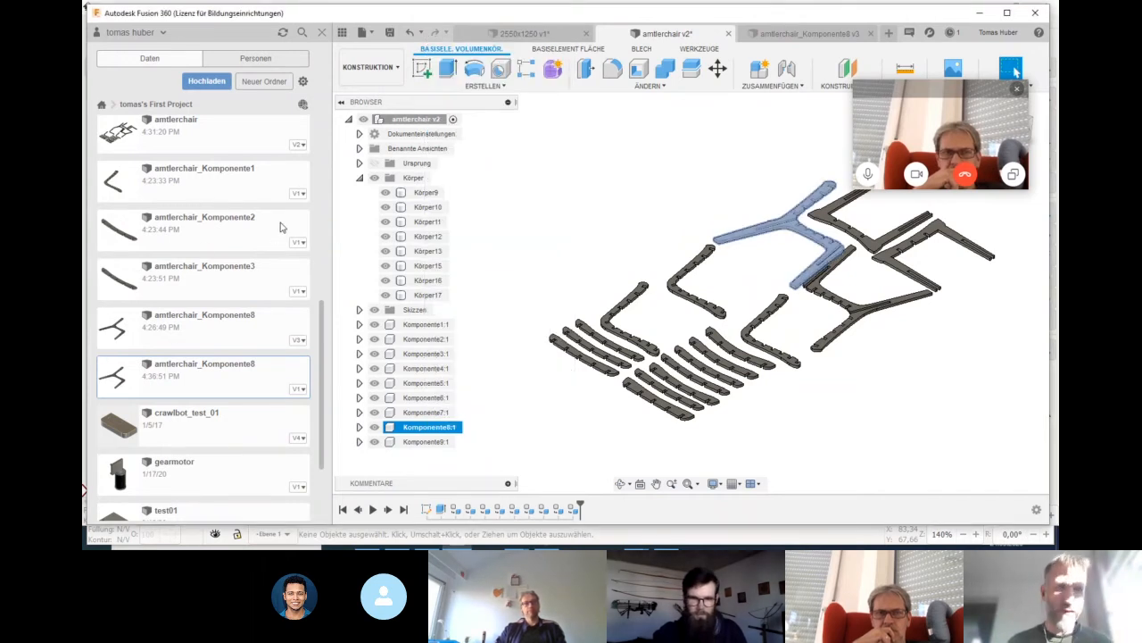
pyautogui.scroll(8, 325, 192)
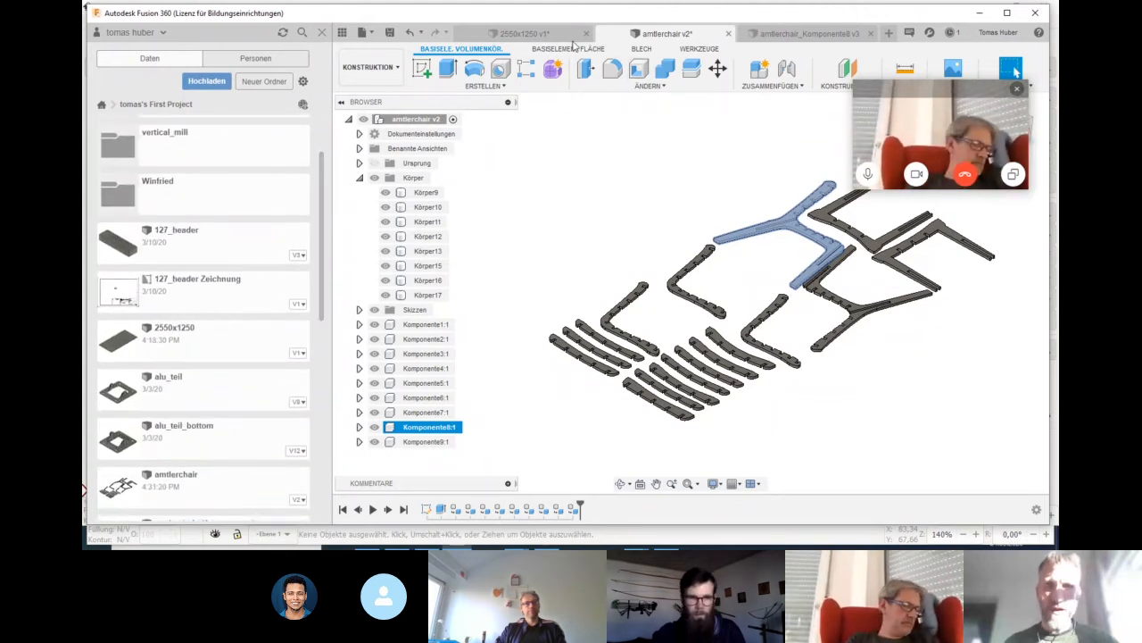
# In the 2550x1250 design, open the sheet's sketch, move its length dimension clear of the rectangle's edge and finish the sketch
pyautogui.click(522, 33)
pyautogui.moveTo(765, 294); pyautogui.dragTo(673, 286, button='middle')
pyautogui.scroll(-2, 687, 308)
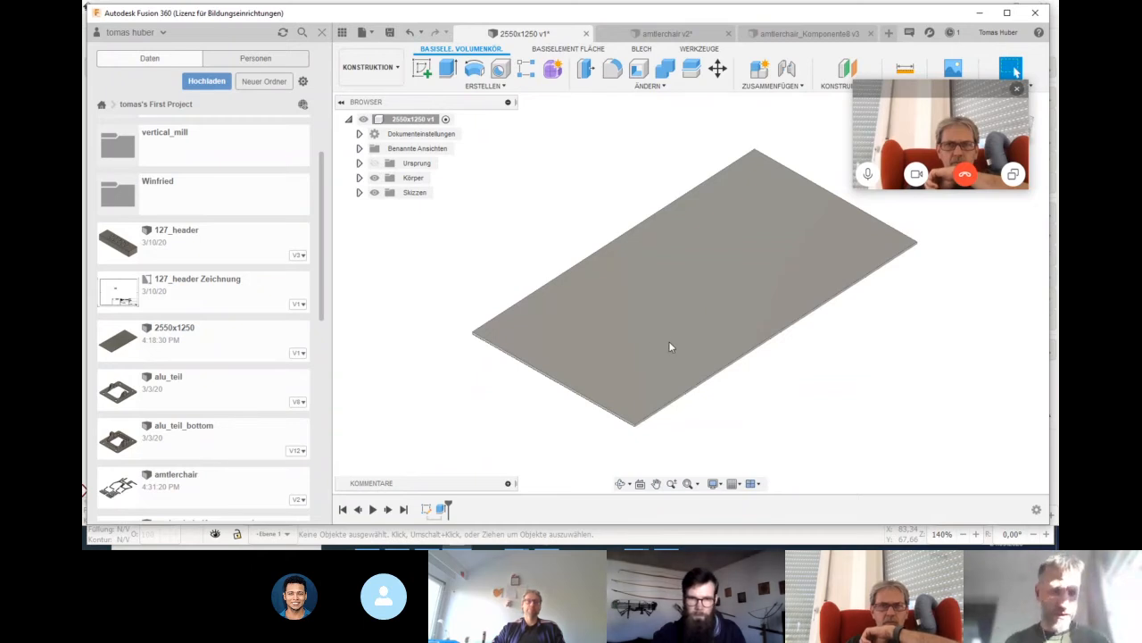
pyautogui.moveTo(671, 349)
pyautogui.keyDown('shift'); pyautogui.mouseDown(button='middle')
pyautogui.moveTo(691, 335)
pyautogui.moveTo(673, 343)
pyautogui.mouseUp(button='middle'); pyautogui.keyUp('shift')
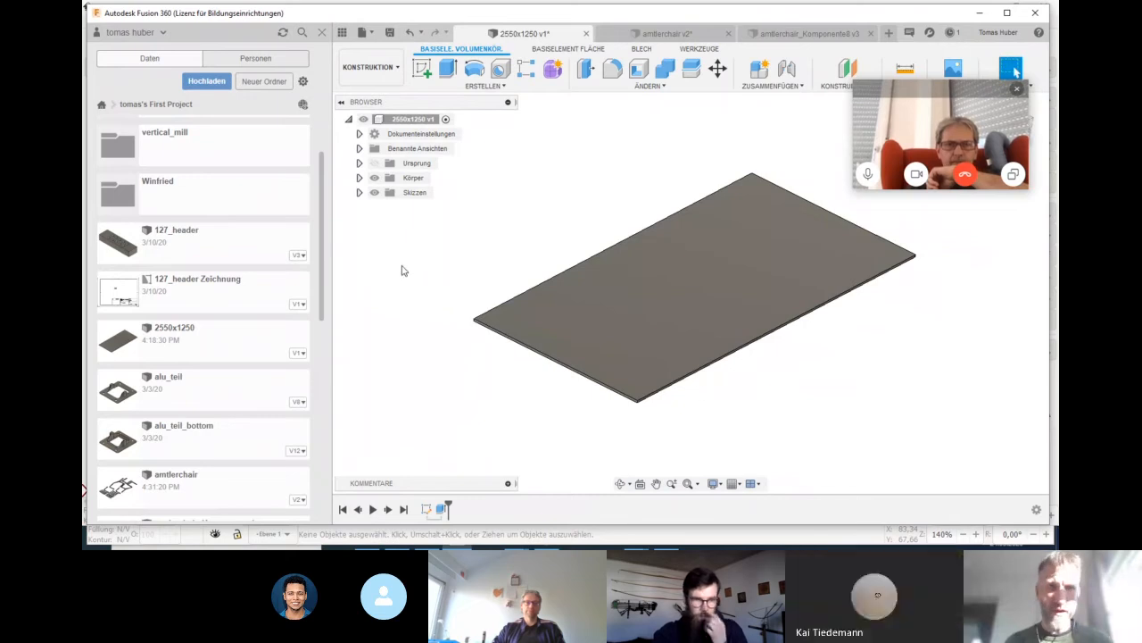
pyautogui.click(413, 193)
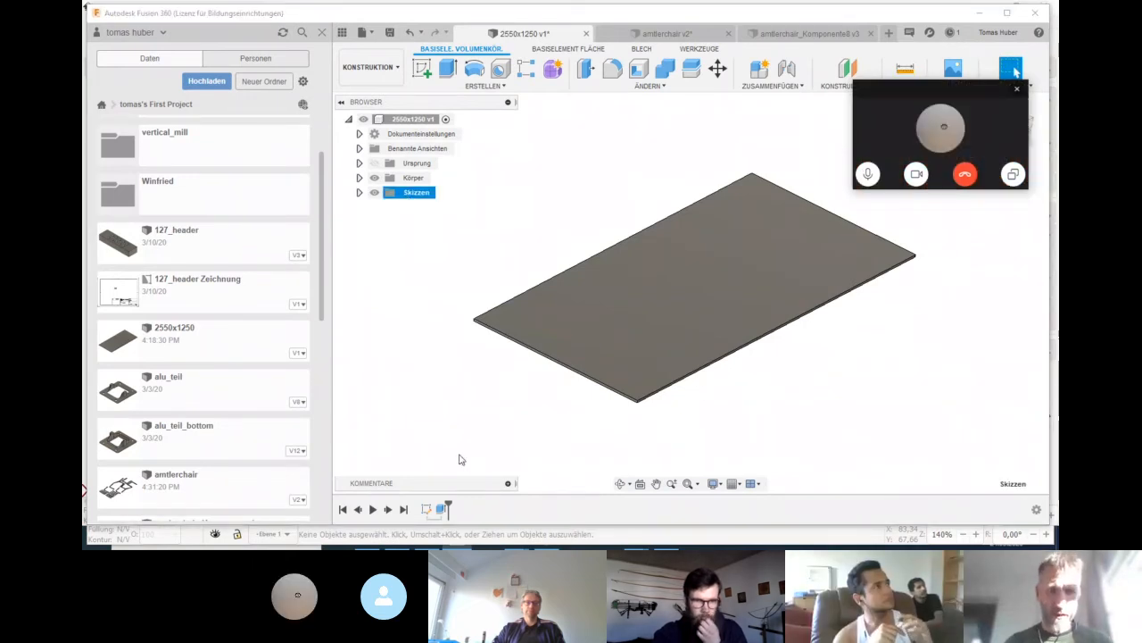
pyautogui.doubleClick(426, 509)
pyautogui.click(643, 443)
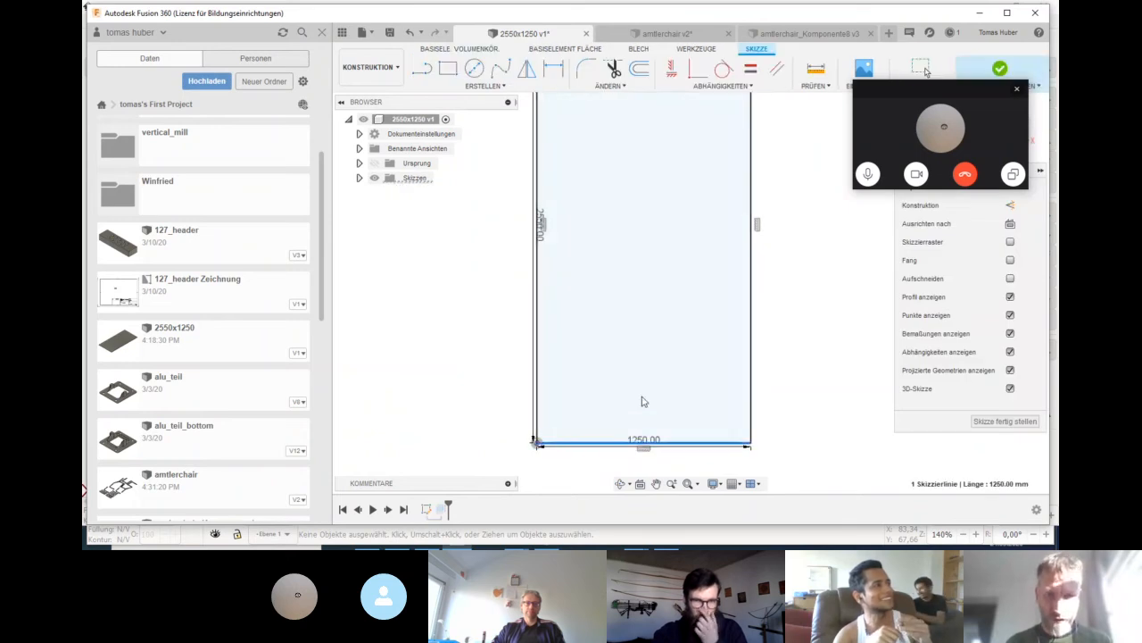
pyautogui.moveTo(541, 240); pyautogui.dragTo(517, 241)
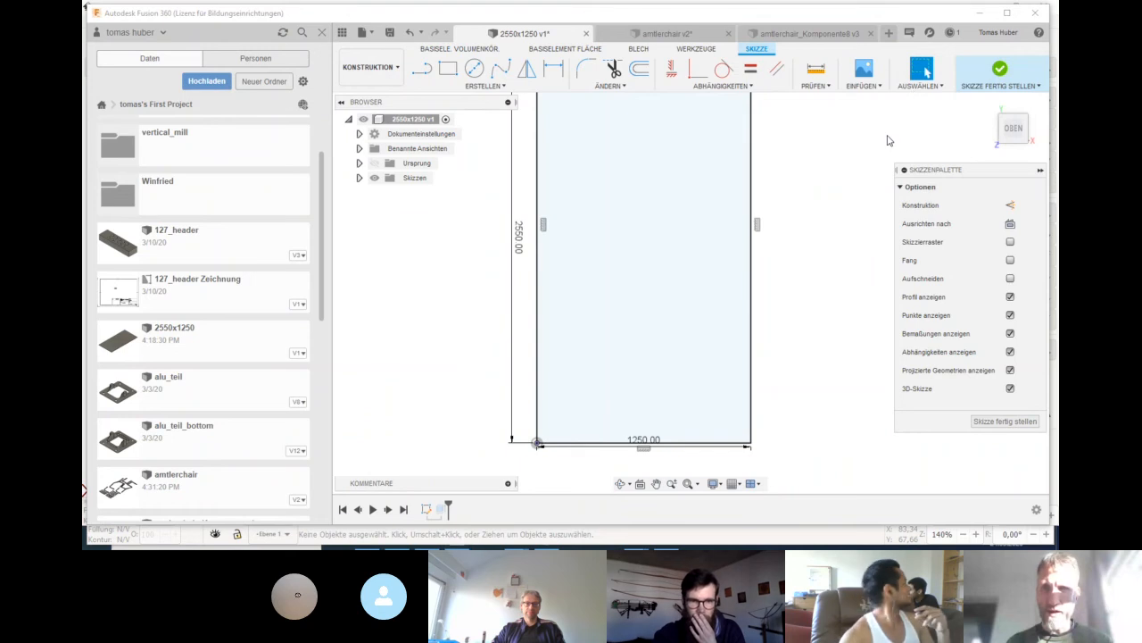
pyautogui.click(999, 70)
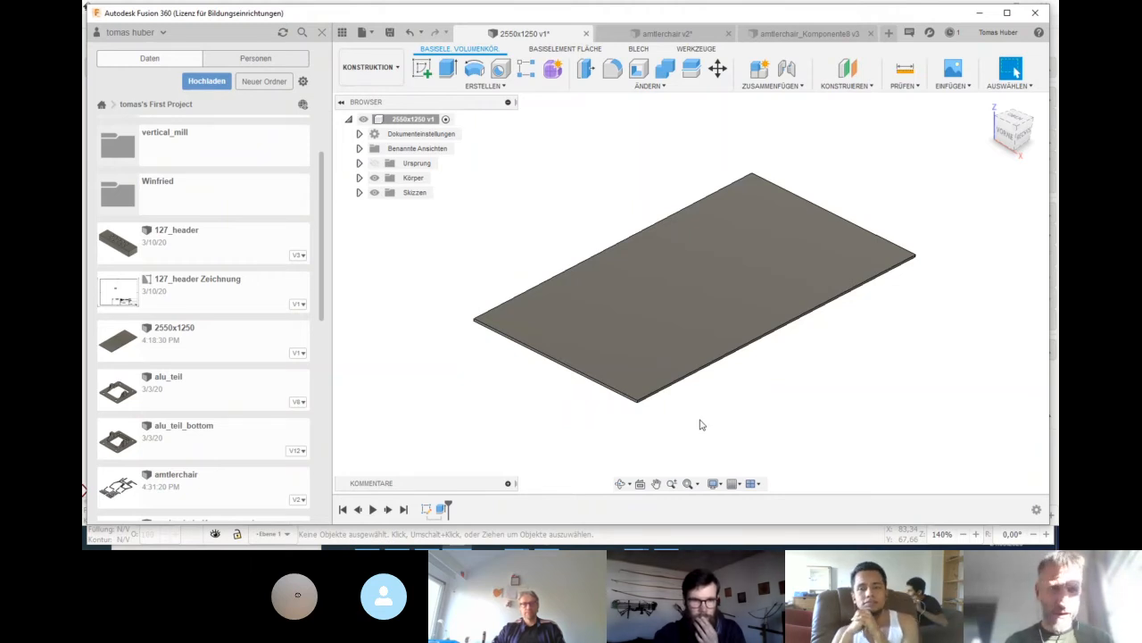
pyautogui.hotkey('alt', 'Tab')
pyautogui.hotkey('alt', 'Tab')
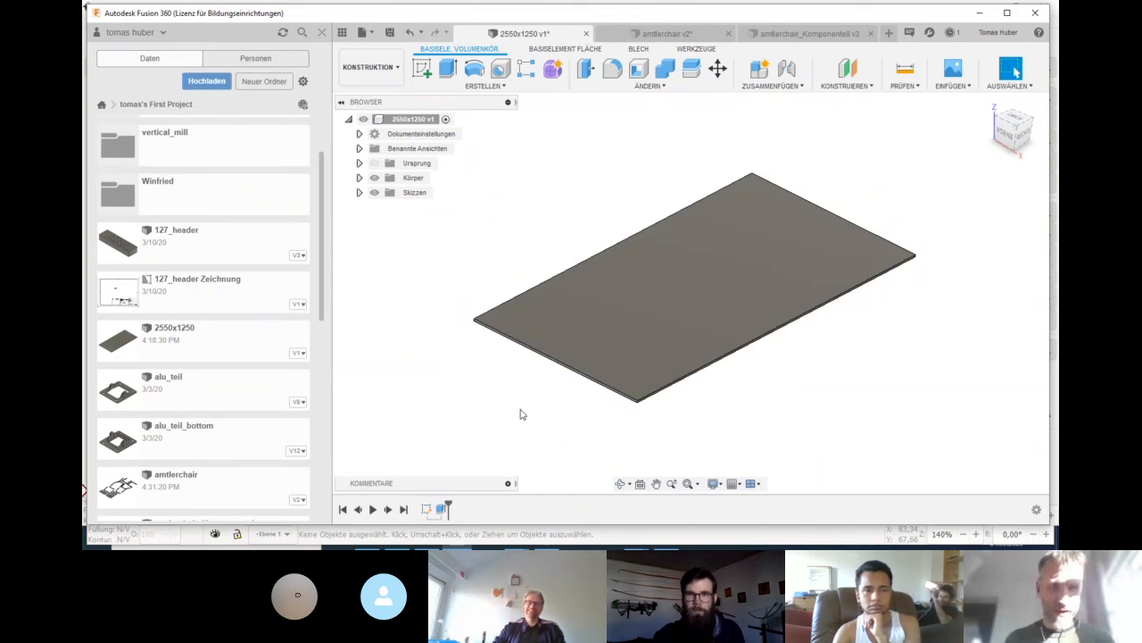
pyautogui.hotkey('alt', 'Tab')
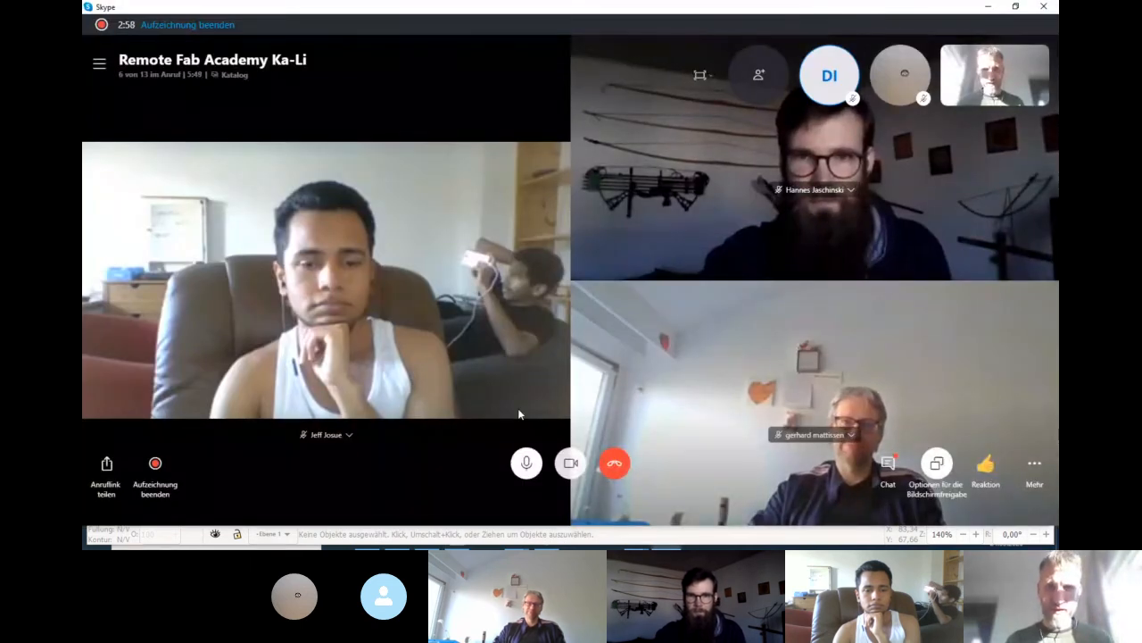
pyautogui.hotkey('alt', 'Tab')
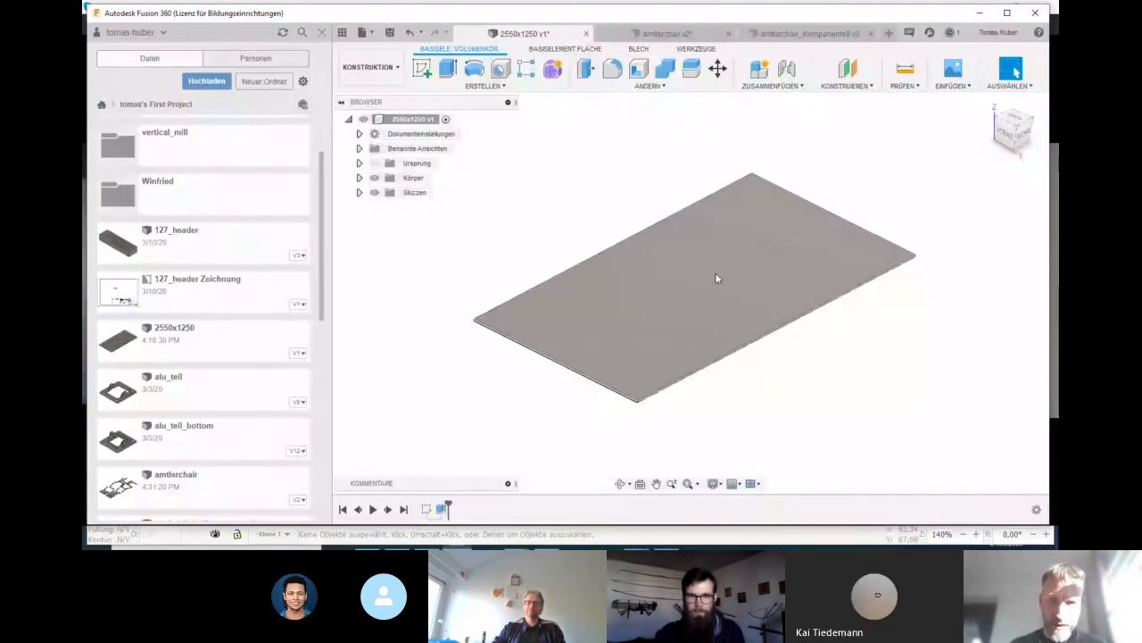
# Insert amtlerchair_Komponente8 v3 from the project files into the sheet design and move it 1100 mm along Y onto the sheet's corner
pyautogui.scroll(-6, 314, 339)
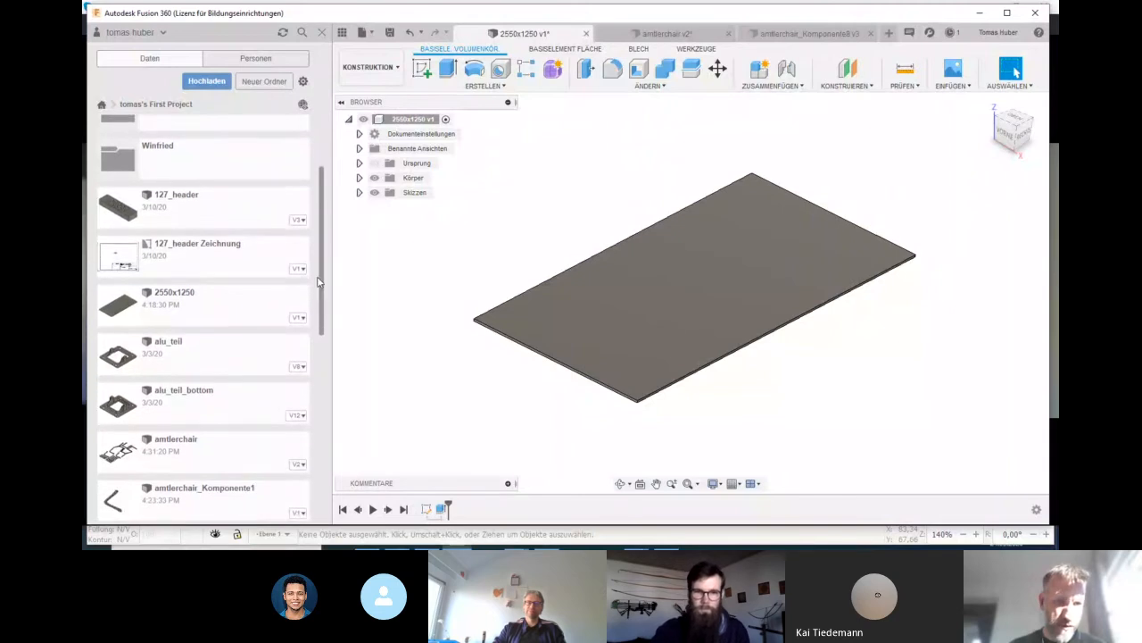
pyautogui.scroll(-1, 313, 377)
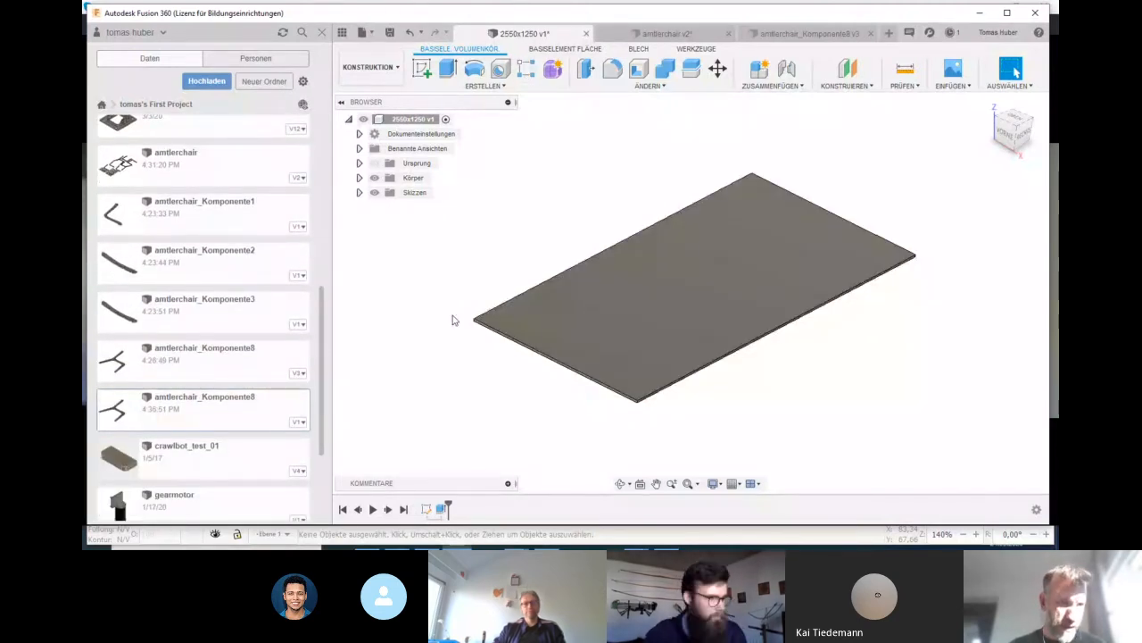
pyautogui.moveTo(173, 358); pyautogui.dragTo(586, 287)
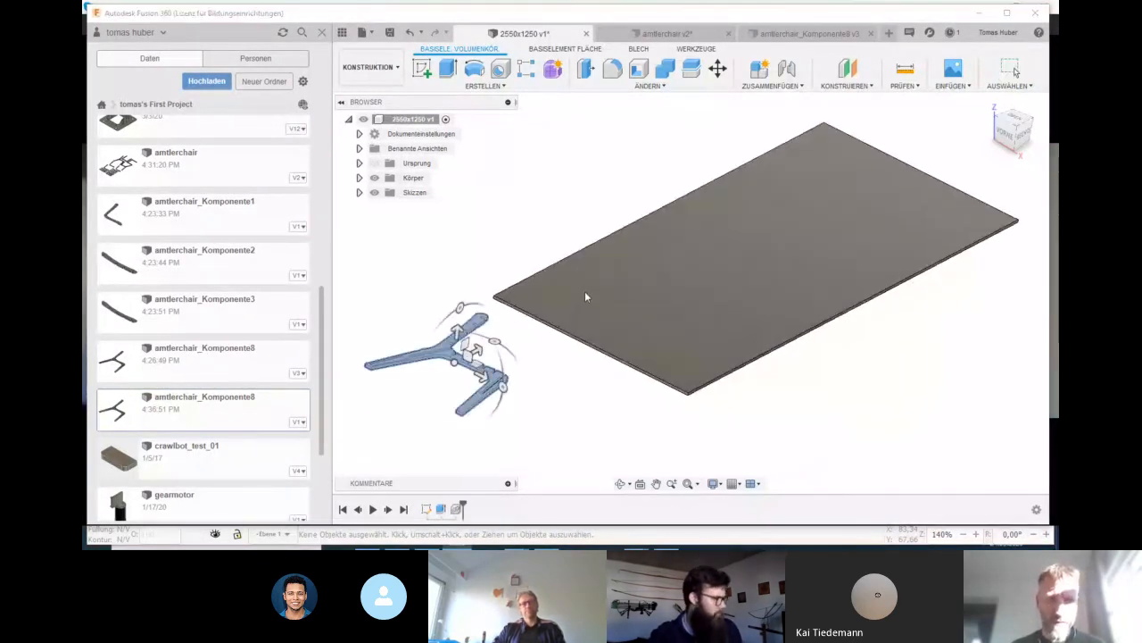
pyautogui.moveTo(471, 351); pyautogui.dragTo(618, 278)
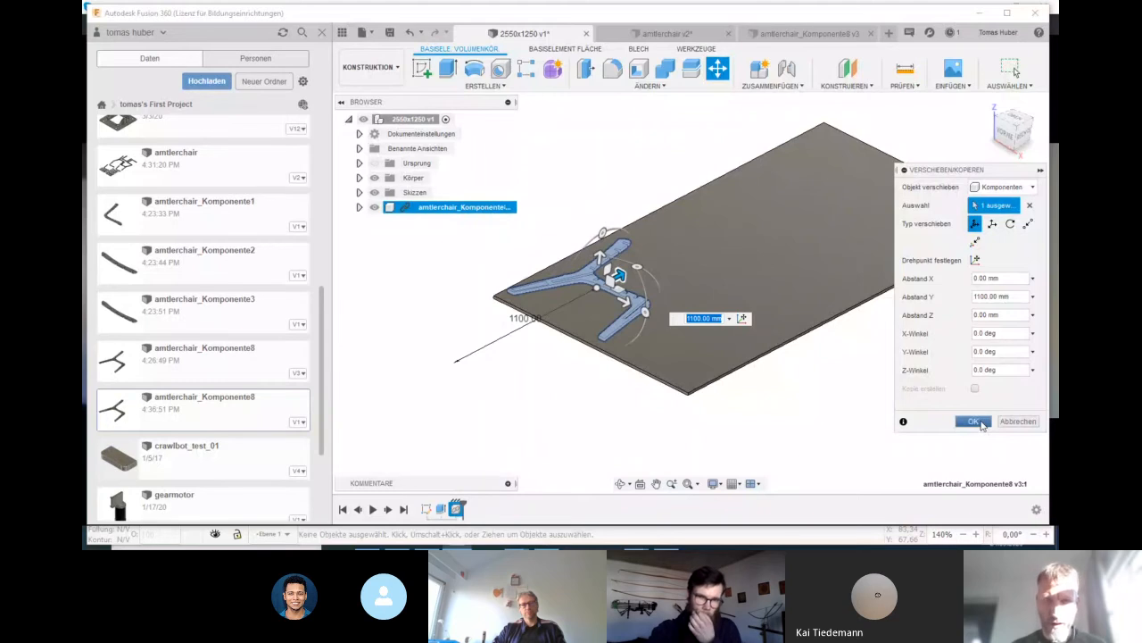
pyautogui.click(1006, 136)
pyautogui.scroll(6, 669, 310)
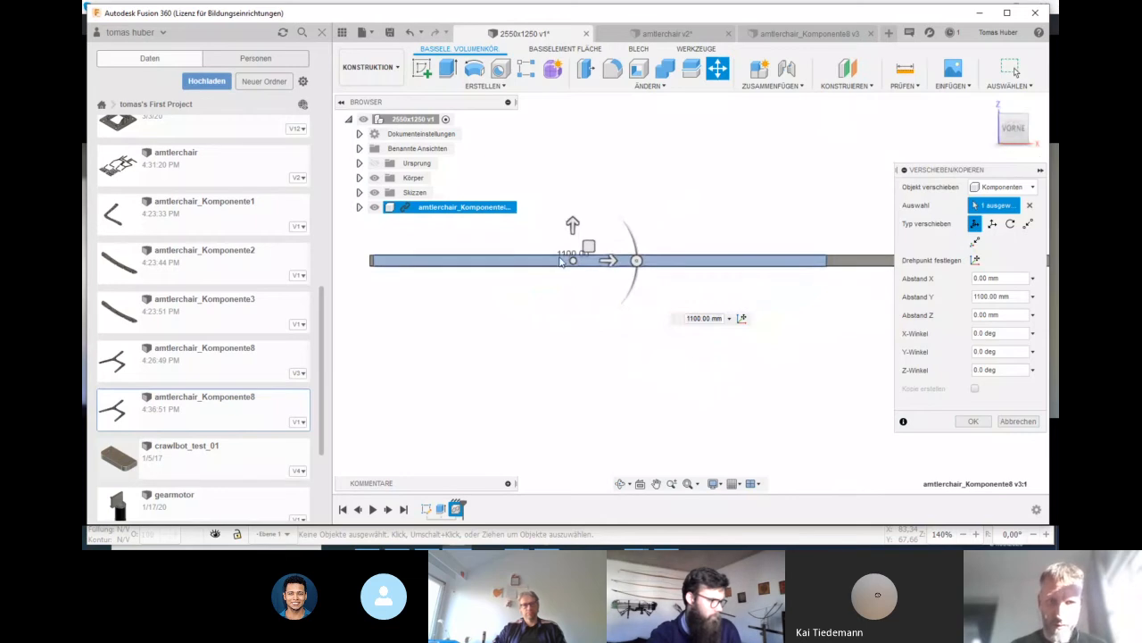
pyautogui.click(976, 421)
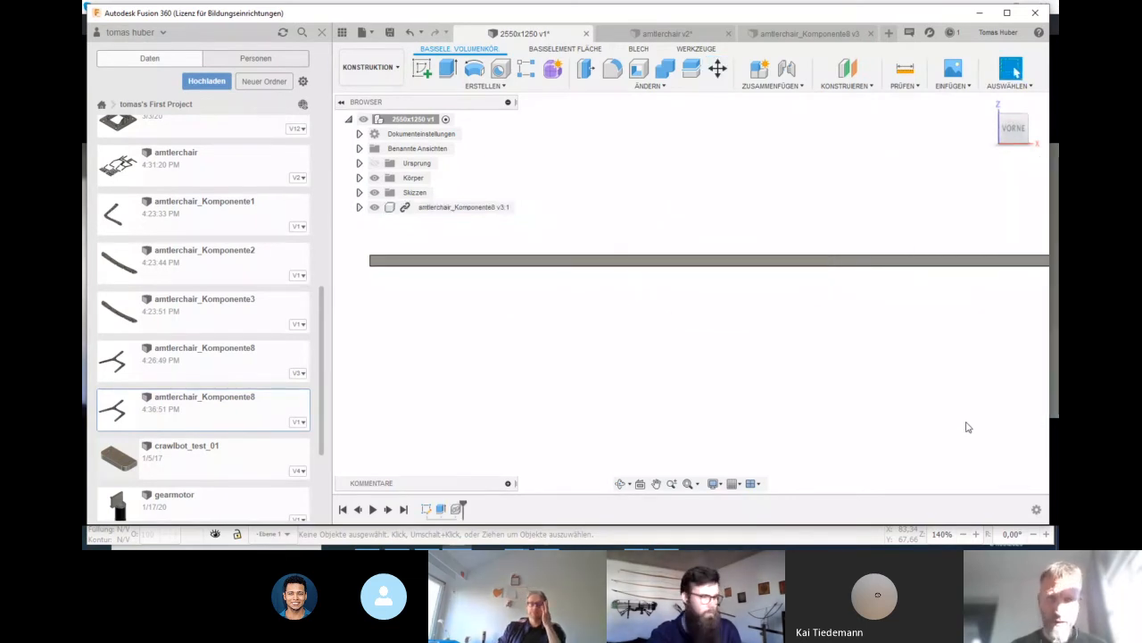
# Insert amtlerchair_Komponente3, rotate it and place it on the sheet beside the first part, with a final 100 mm move along Y
pyautogui.scroll(-4, 661, 308)
pyautogui.keyDown('shift'); pyautogui.moveTo(754, 246); pyautogui.dragTo(724, 272, button='middle'); pyautogui.keyUp('shift')
pyautogui.moveTo(217, 321); pyautogui.dragTo(621, 302)
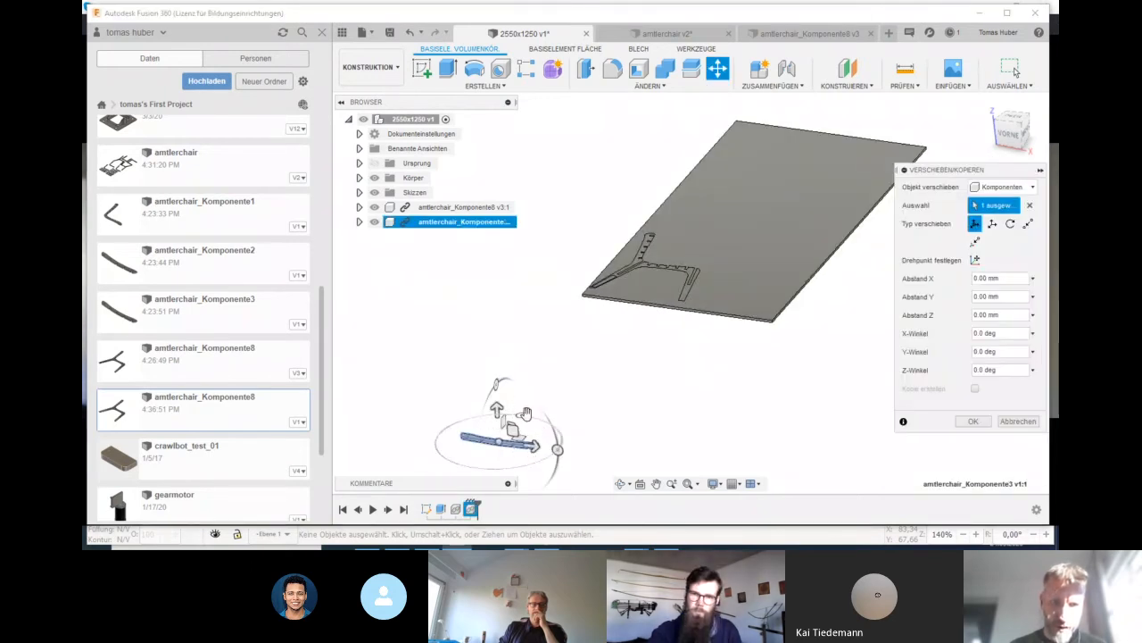
pyautogui.moveTo(557, 449); pyautogui.dragTo(573, 464)
pyautogui.moveTo(478, 457); pyautogui.dragTo(763, 295)
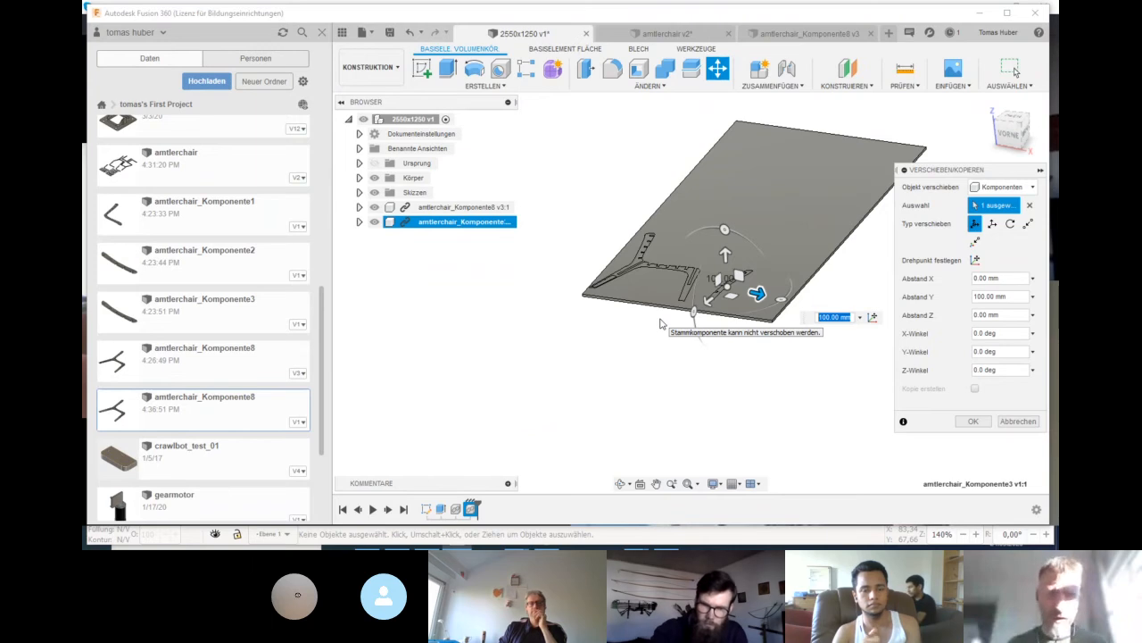
pyautogui.scroll(2, 728, 292)
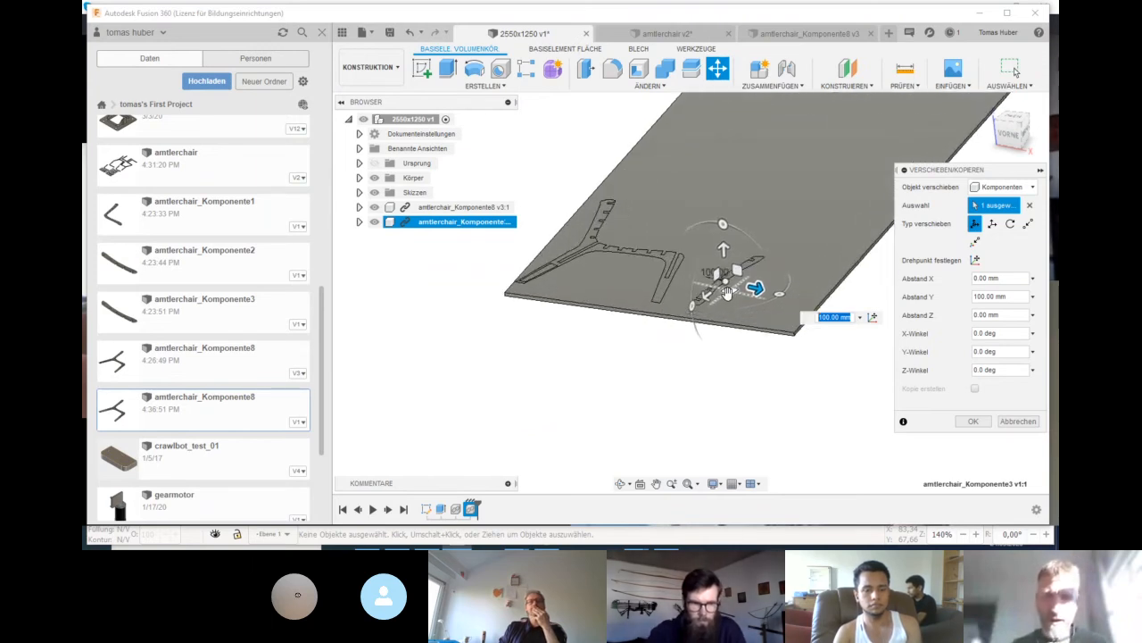
pyautogui.scroll(1, 727, 293)
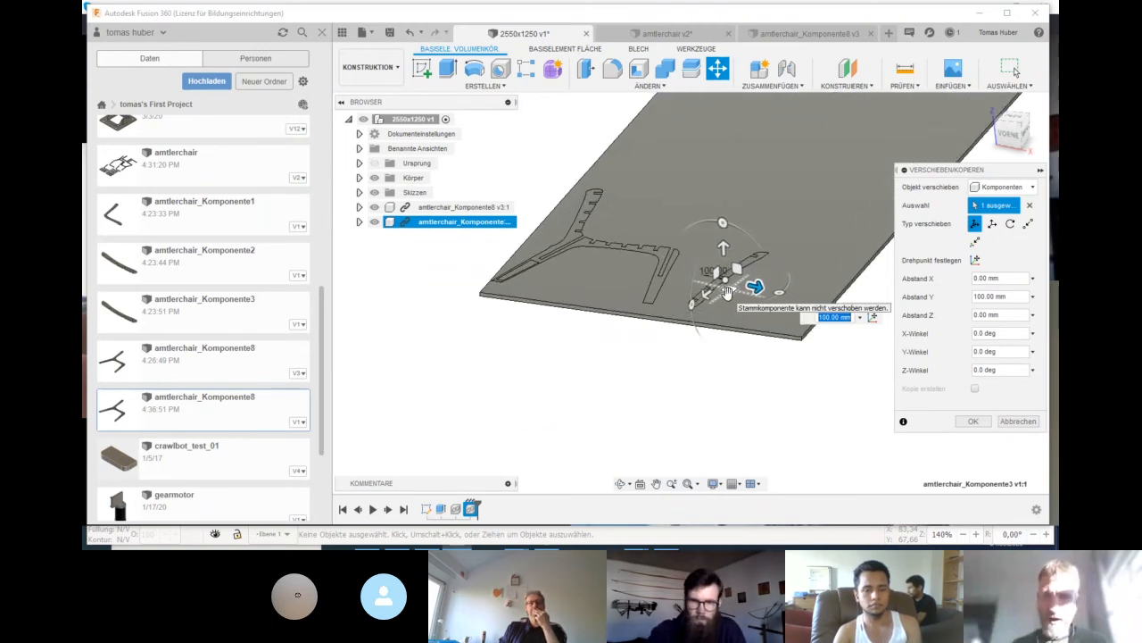
pyautogui.click(974, 422)
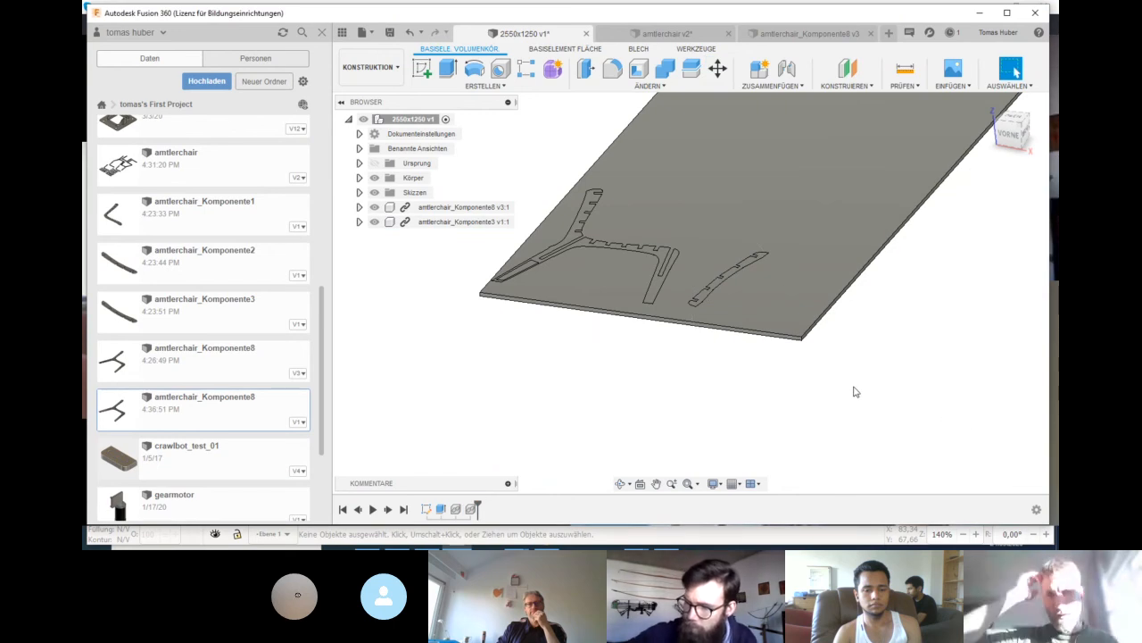
# Hide the project file list and move amtlerchair_Komponente8 50 mm along X, away from the sheet's edge
pyautogui.click(322, 32)
pyautogui.keyDown('shift'); pyautogui.moveTo(587, 243); pyautogui.dragTo(582, 302, button='middle'); pyautogui.keyUp('shift')
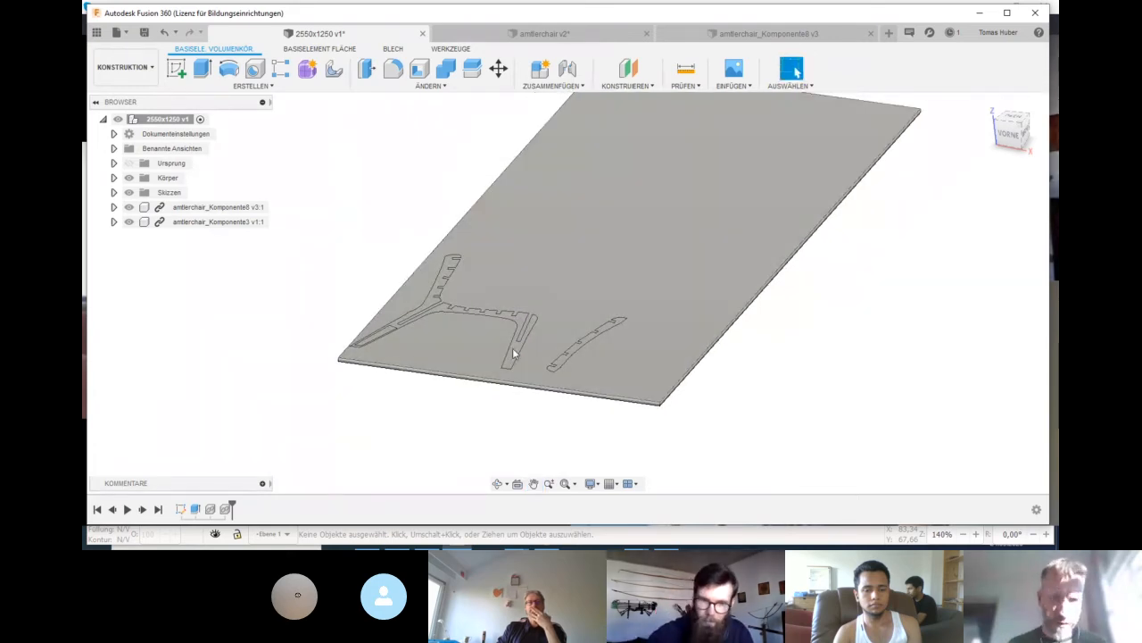
pyautogui.click(190, 209)
pyautogui.rightClick(190, 208)
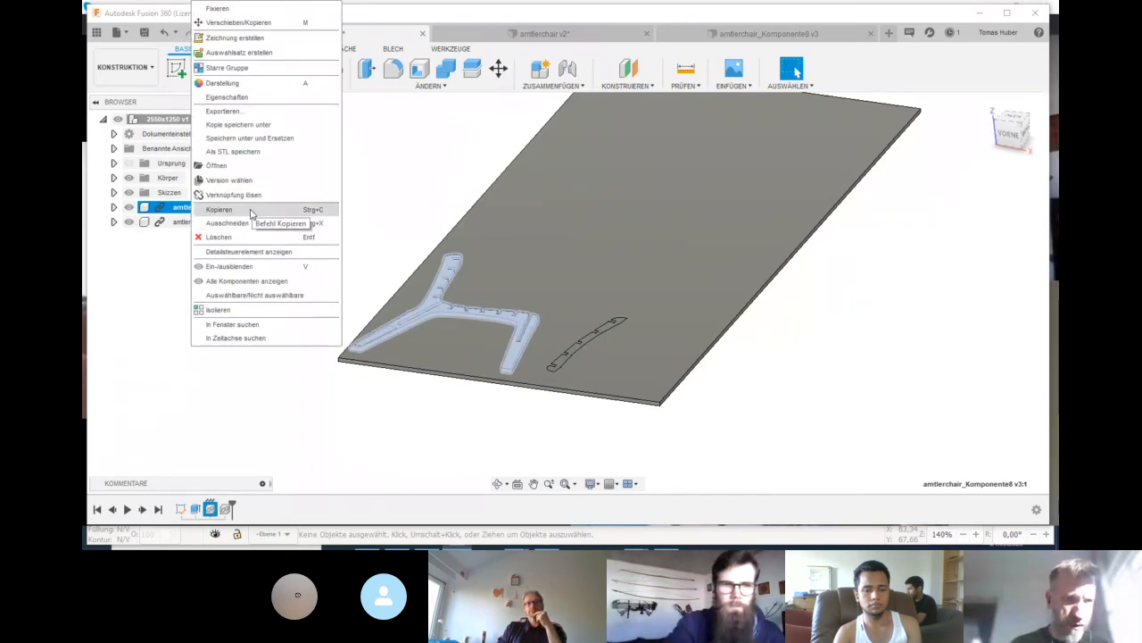
pyautogui.click(237, 23)
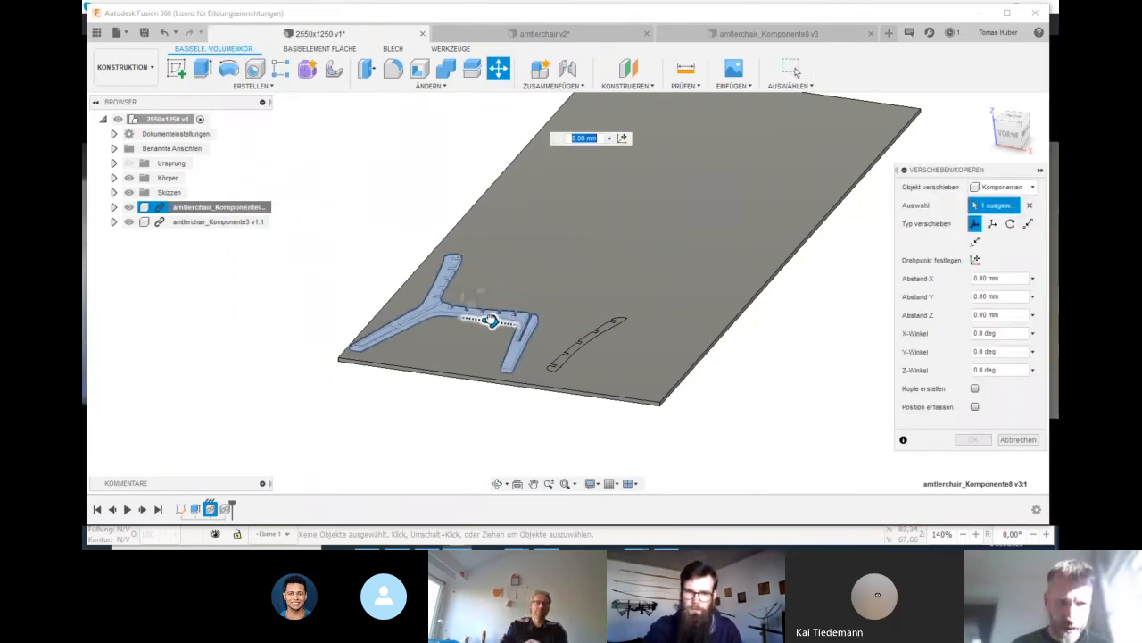
pyautogui.moveTo(490, 321); pyautogui.dragTo(504, 322)
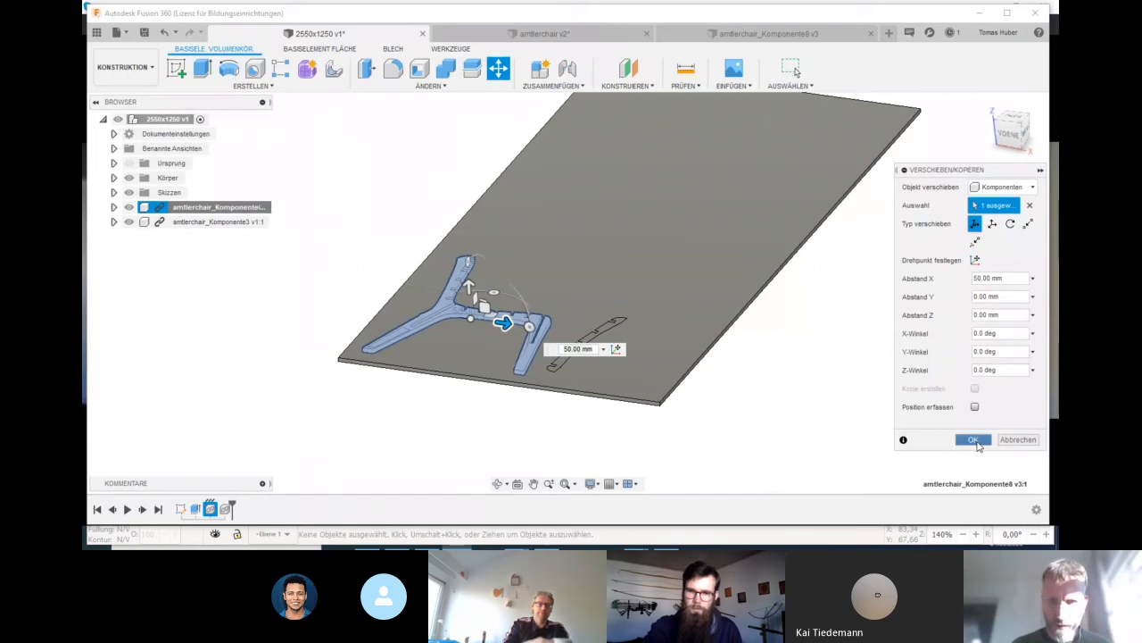
pyautogui.click(973, 439)
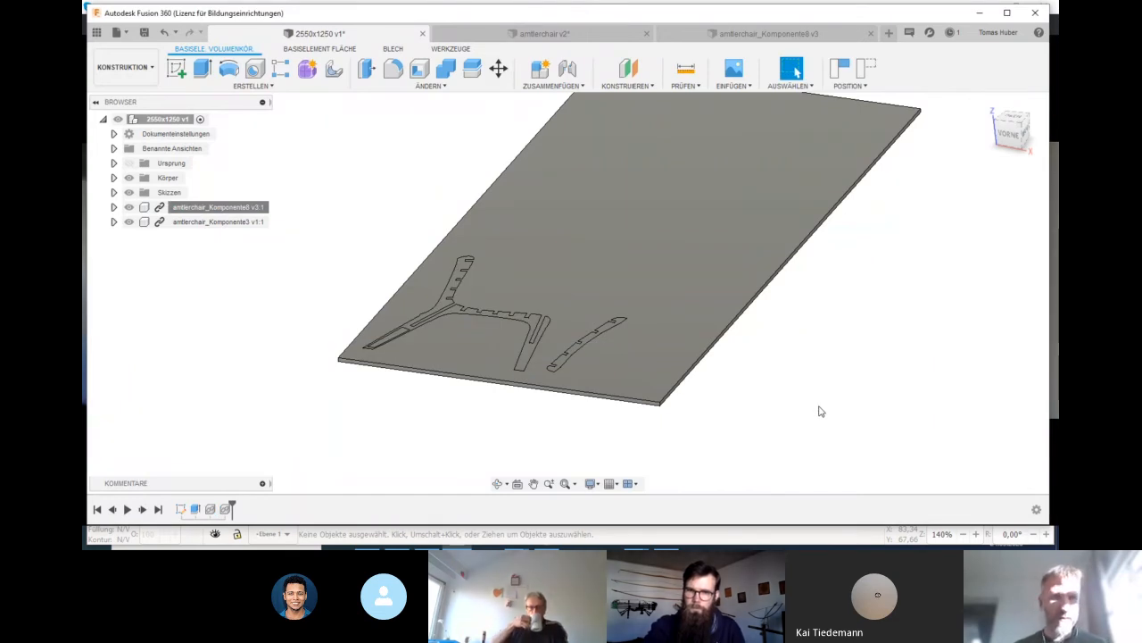
# Examine the placed parts on the sheet, then the source chair layout and the slot corners in the amtlerchair_Komponente8 v3 design
pyautogui.scroll(5, 397, 337)
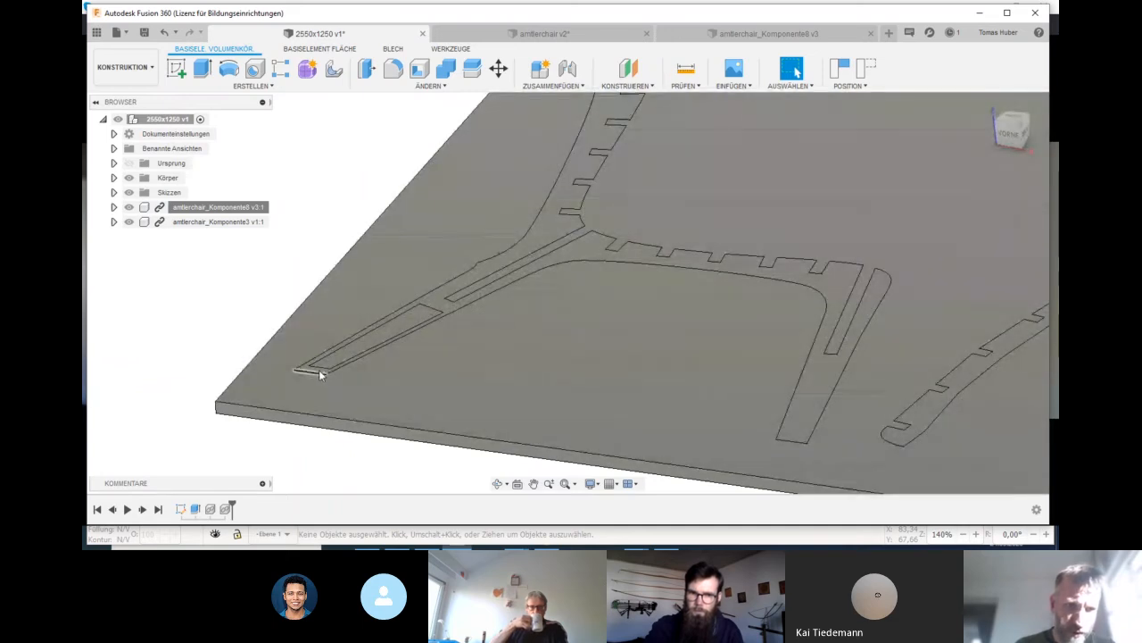
pyautogui.scroll(-6, 365, 345)
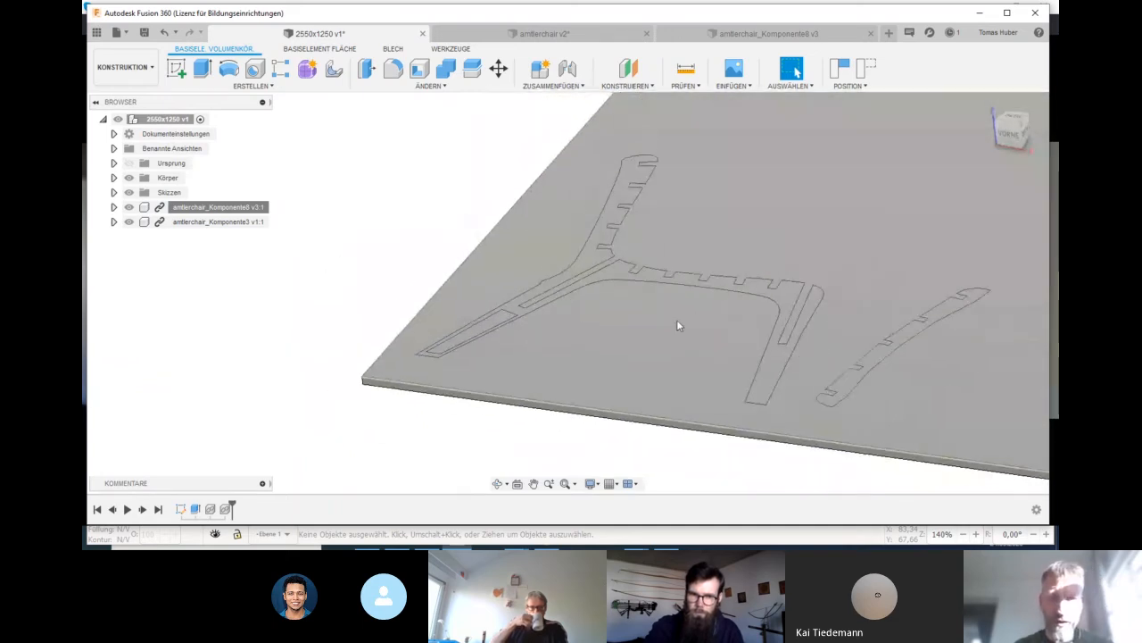
pyautogui.scroll(-2, 676, 324)
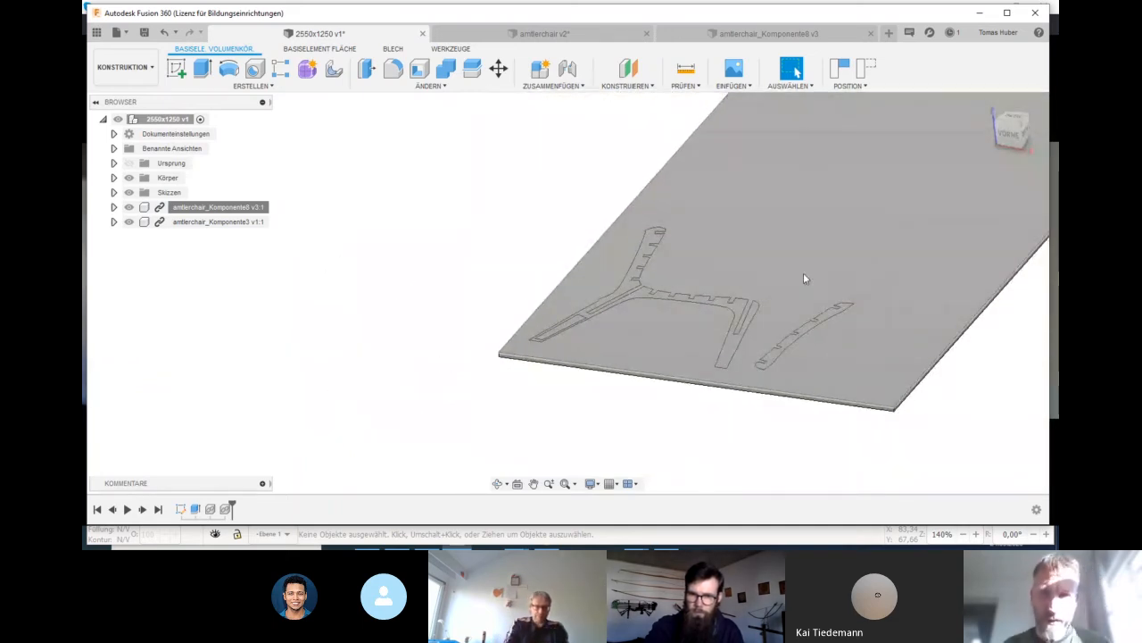
pyautogui.keyDown('shift'); pyautogui.moveTo(801, 252); pyautogui.dragTo(575, 303, button='middle'); pyautogui.keyUp('shift')
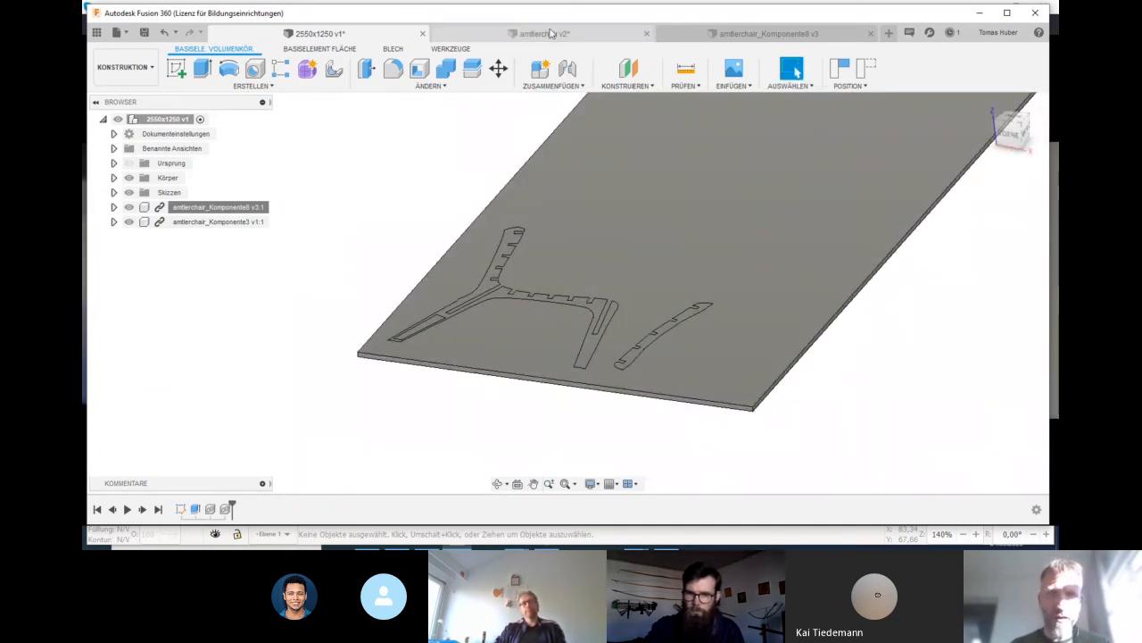
pyautogui.click(549, 34)
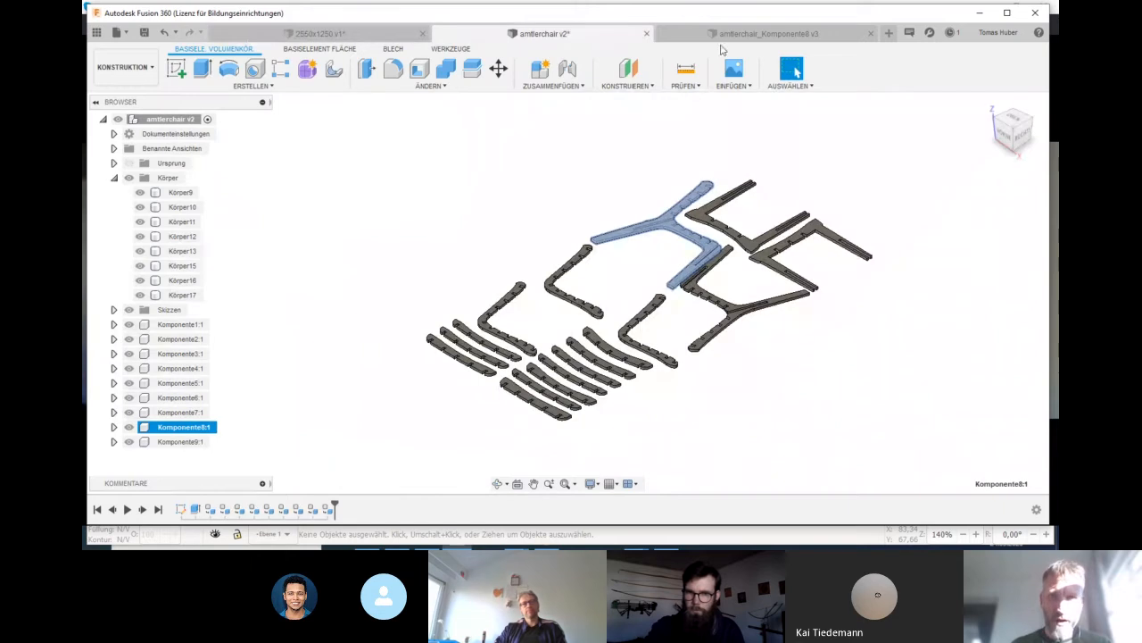
pyautogui.click(745, 34)
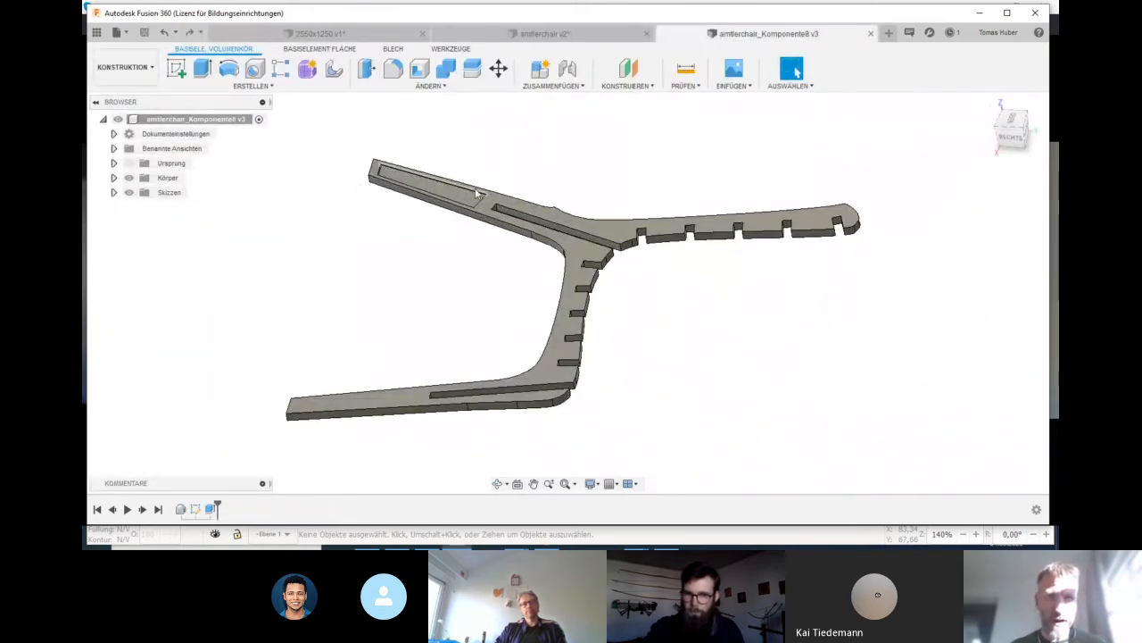
pyautogui.scroll(6, 577, 233)
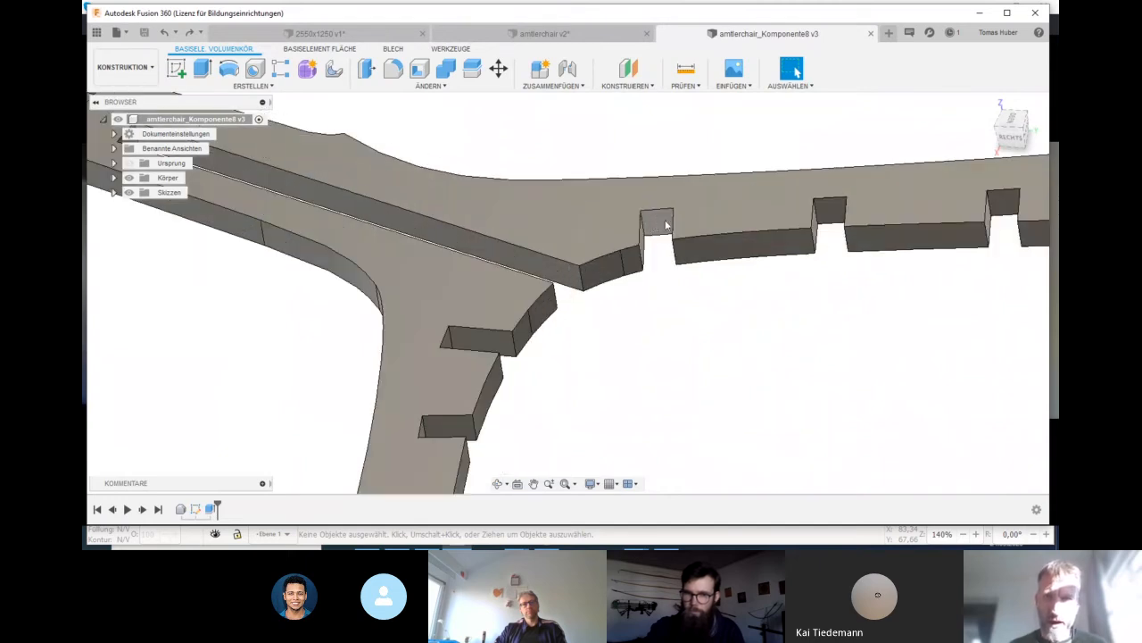
pyautogui.scroll(-6, 717, 333)
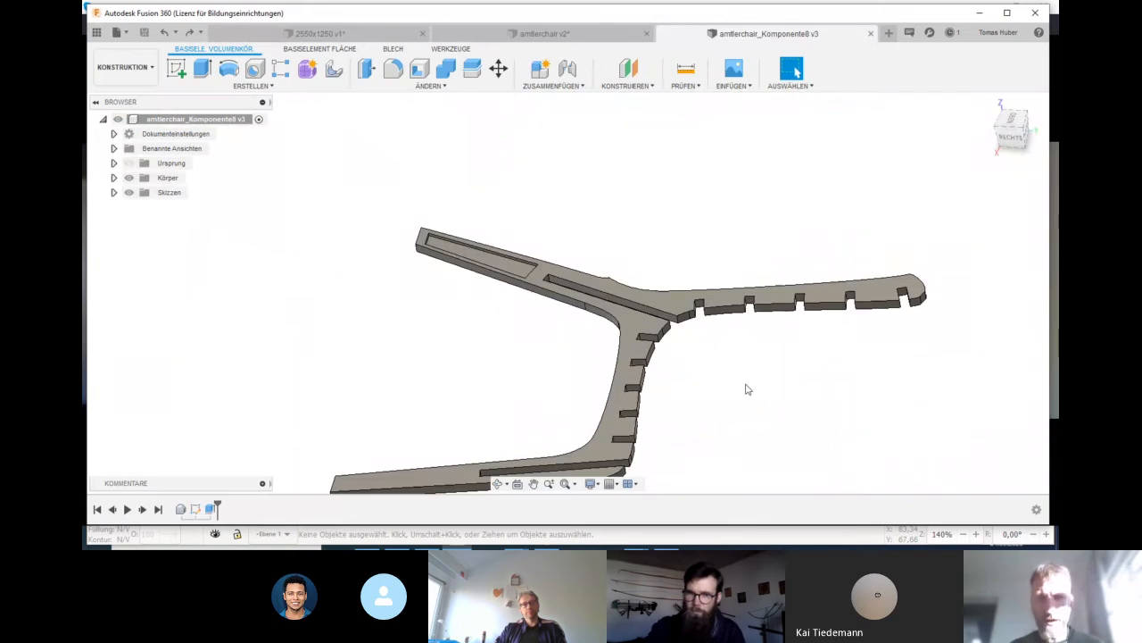
pyautogui.moveTo(744, 389); pyautogui.dragTo(669, 337, button='middle')
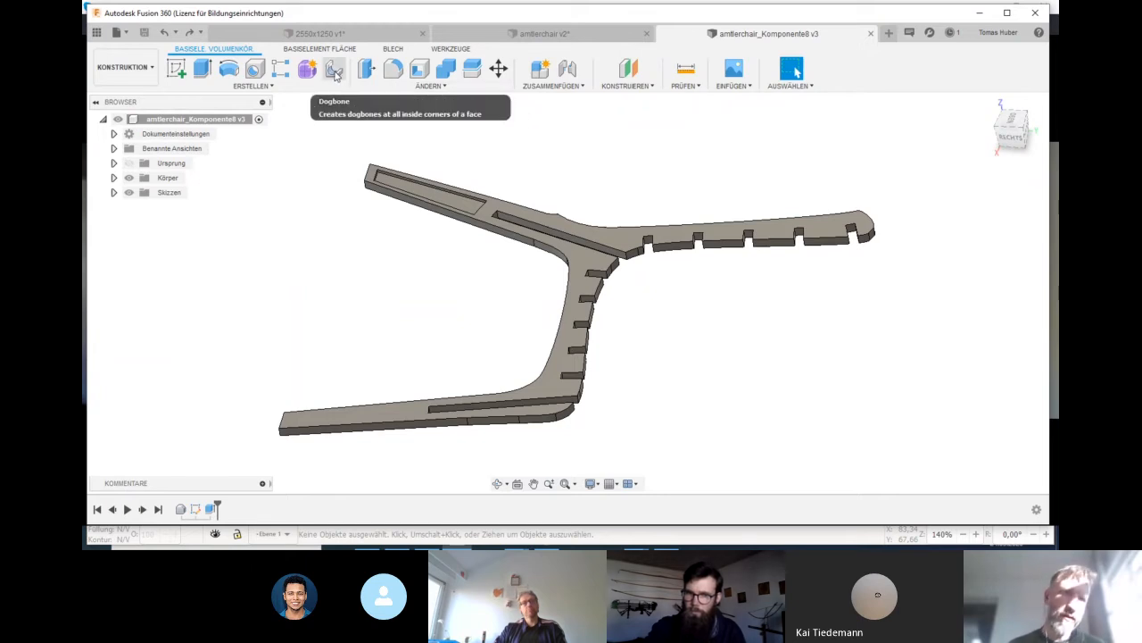
# Create dogbones at the inside corners of the chair frame's large flat face, with 6 mm tool diameter and 0.2 mm offset
pyautogui.click(334, 70)
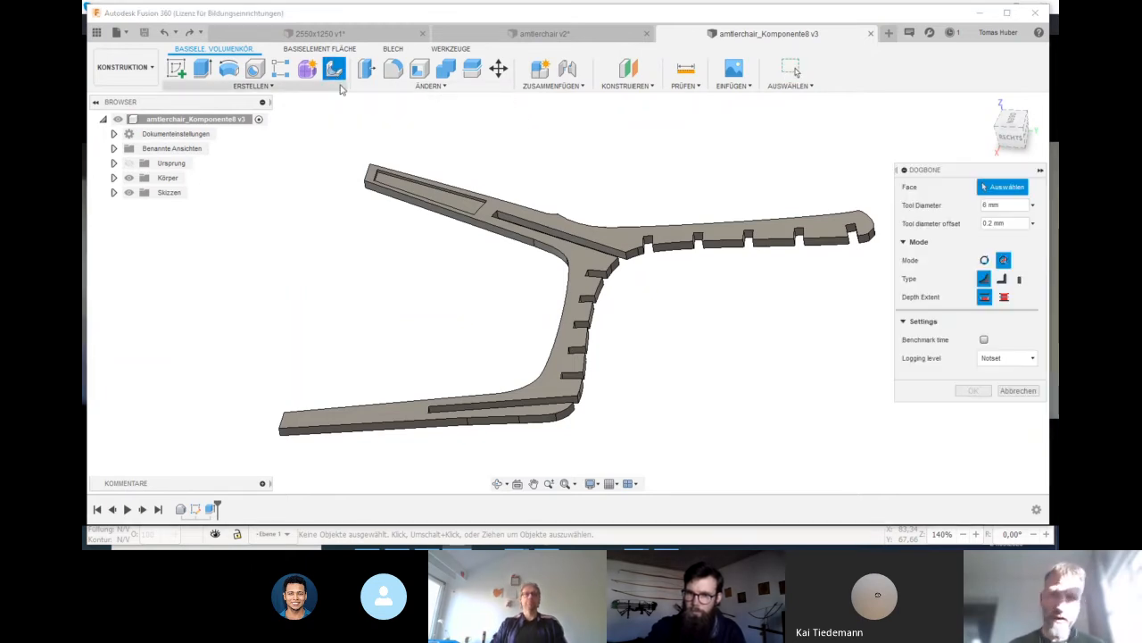
pyautogui.click(622, 247)
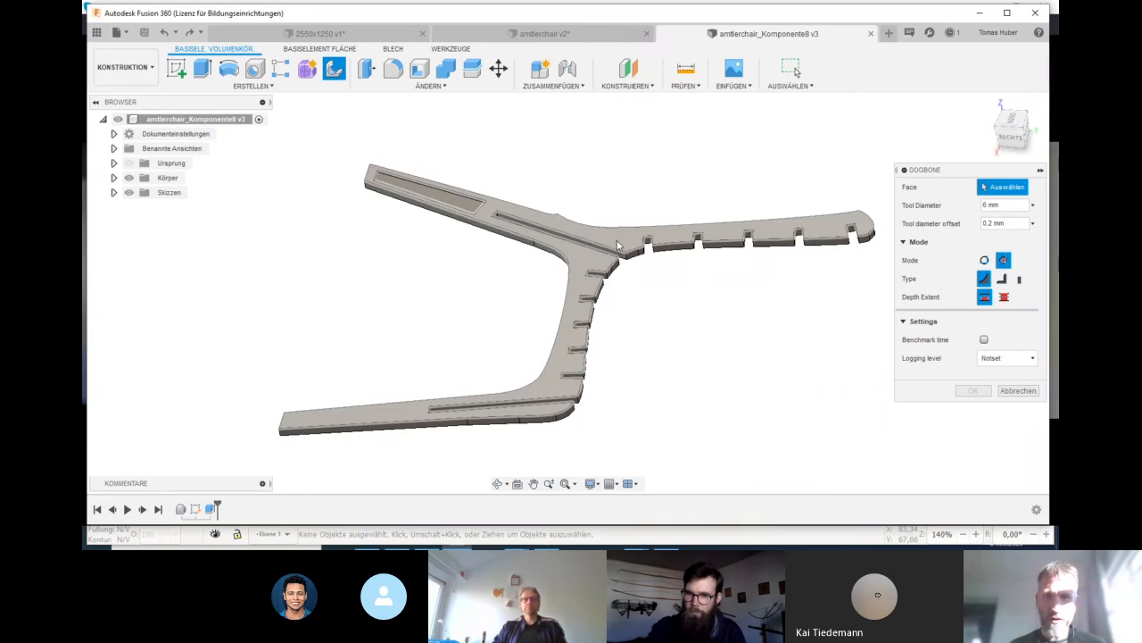
pyautogui.click(1004, 224)
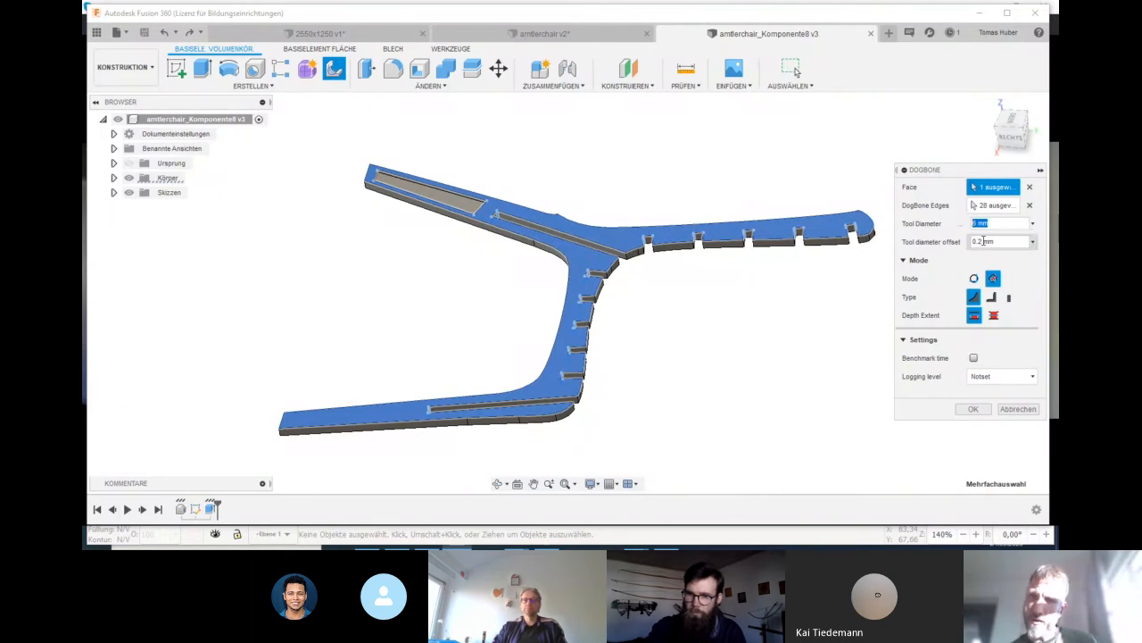
pyautogui.click(973, 410)
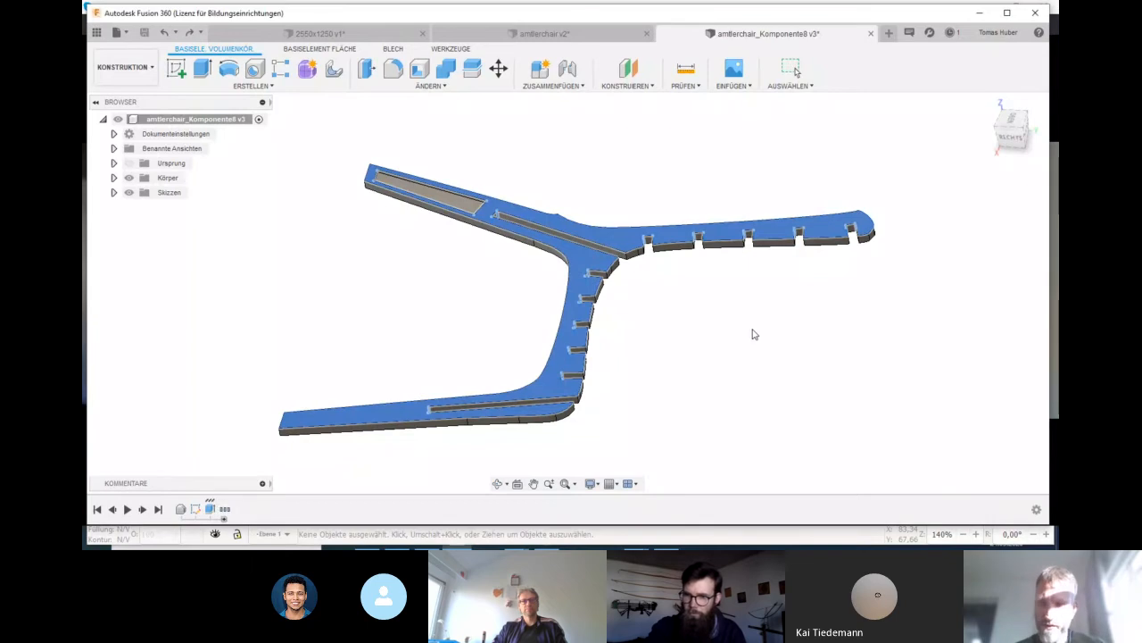
pyautogui.press('Escape')
# Check the dogbone corners along the frame's slots and save the amtlerchair_Komponente8 design as a new version
pyautogui.scroll(10, 678, 241)
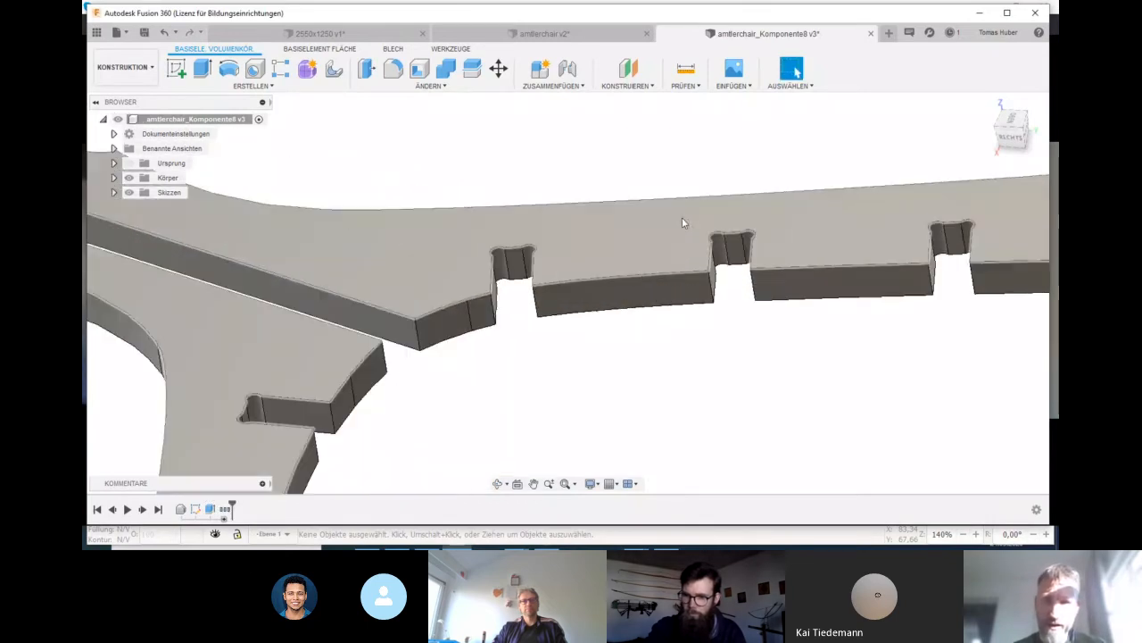
pyautogui.scroll(-6, 807, 446)
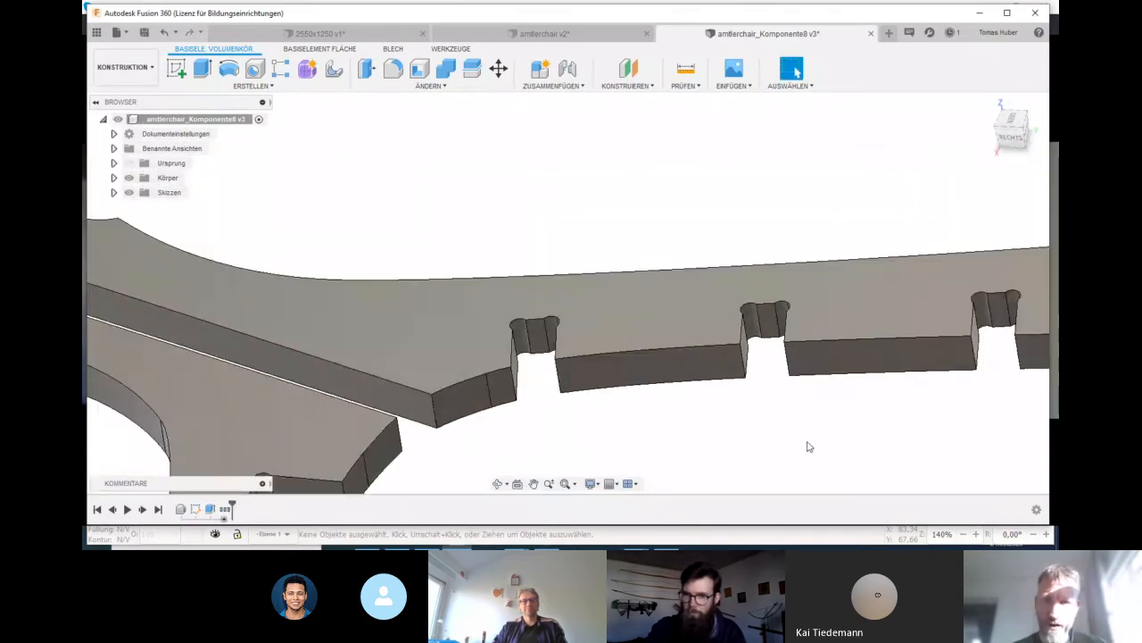
pyautogui.scroll(-5, 806, 458)
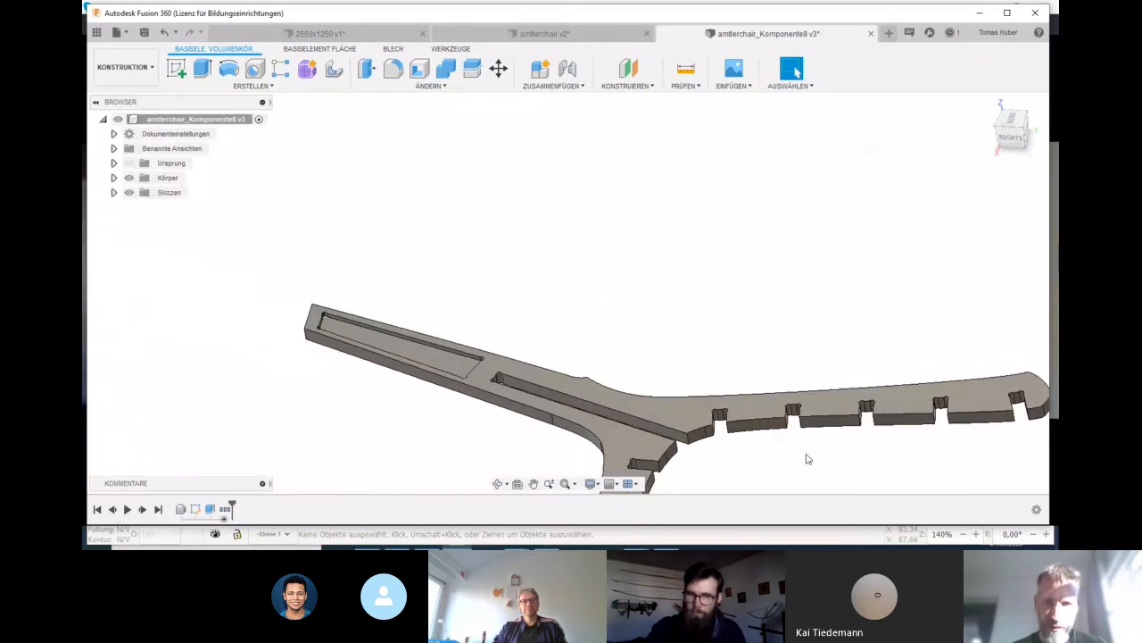
pyautogui.moveTo(855, 441); pyautogui.dragTo(839, 334, button='middle')
pyautogui.moveTo(789, 392); pyautogui.dragTo(687, 360, button='middle')
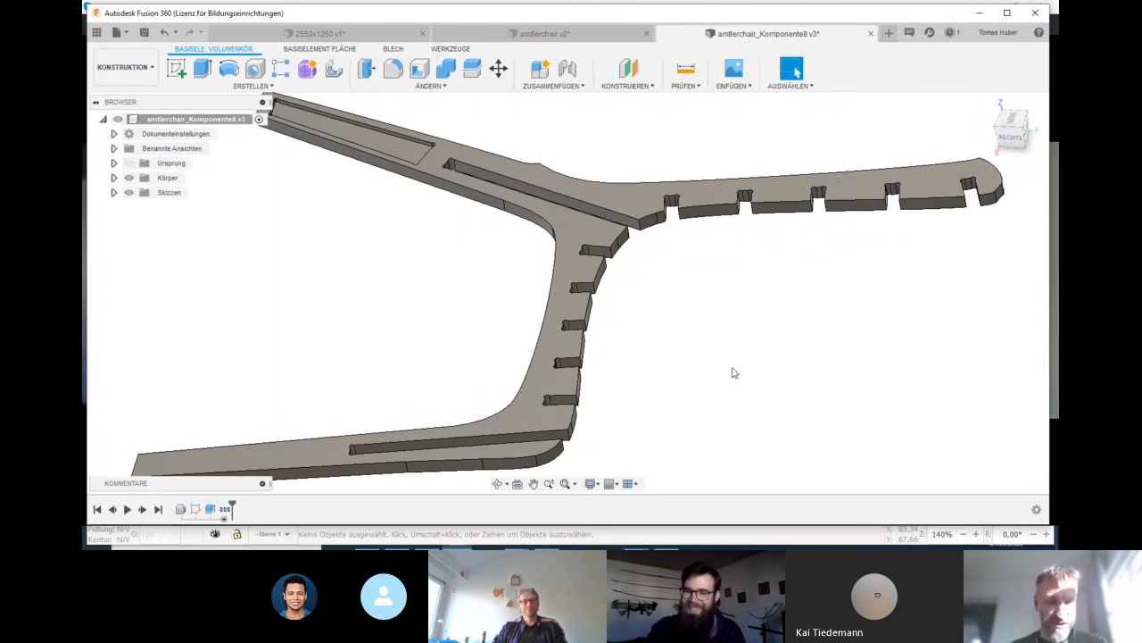
pyautogui.hotkey('ctrl', 's')
pyautogui.click(581, 286)
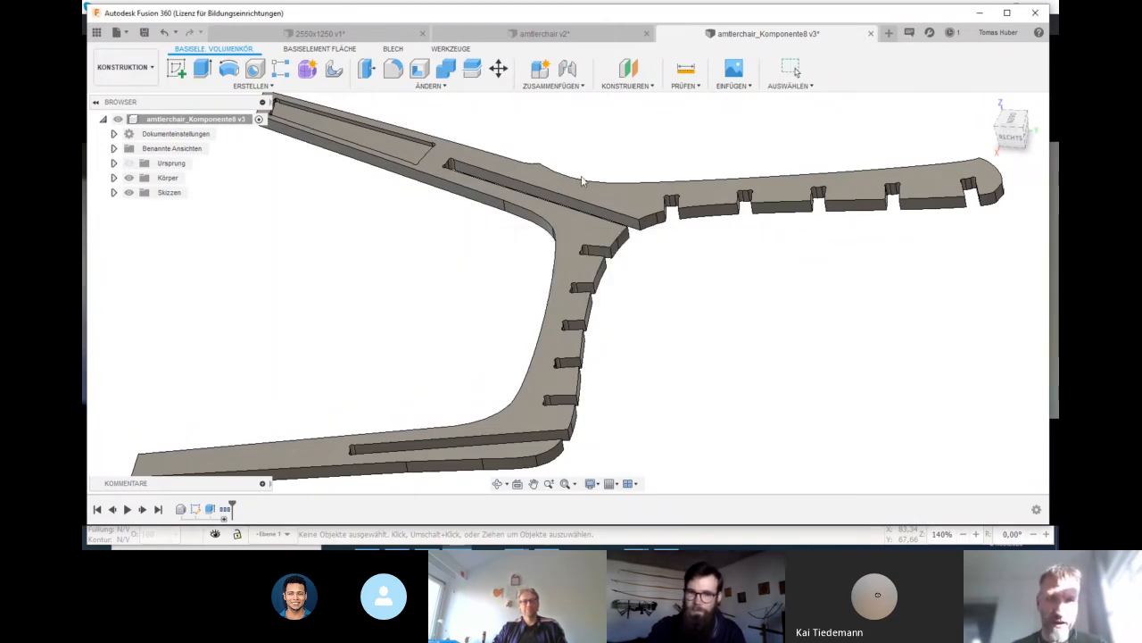
# Return to the 2550x1250 design, update the linked amtlerchair_Komponente8 to v4 and check it on the sheet
pyautogui.click(353, 34)
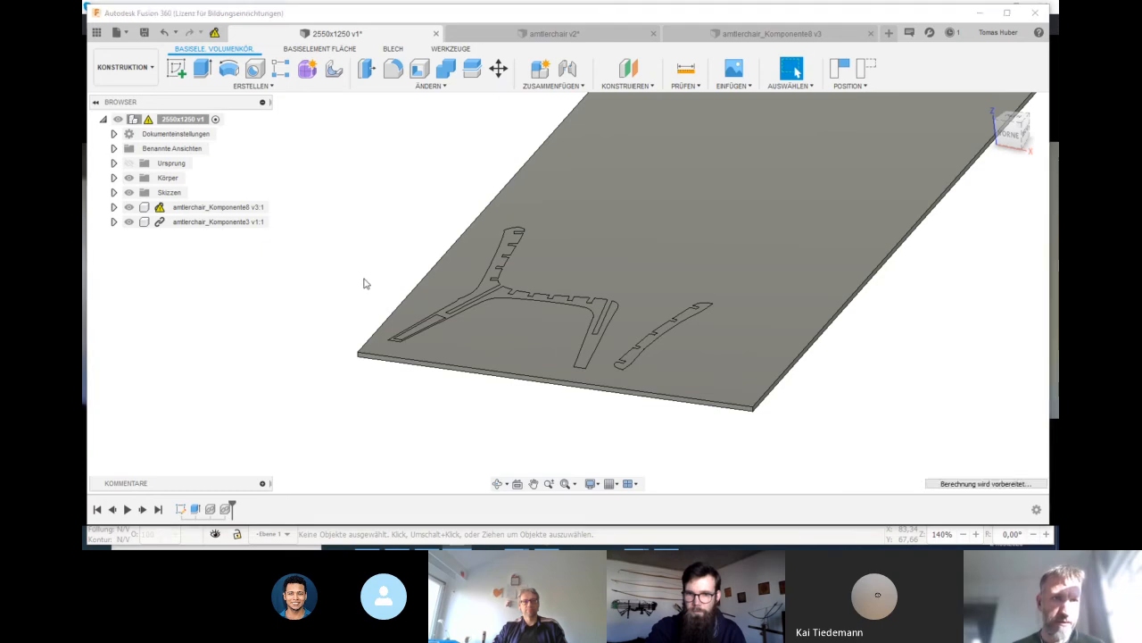
pyautogui.scroll(5, 508, 273)
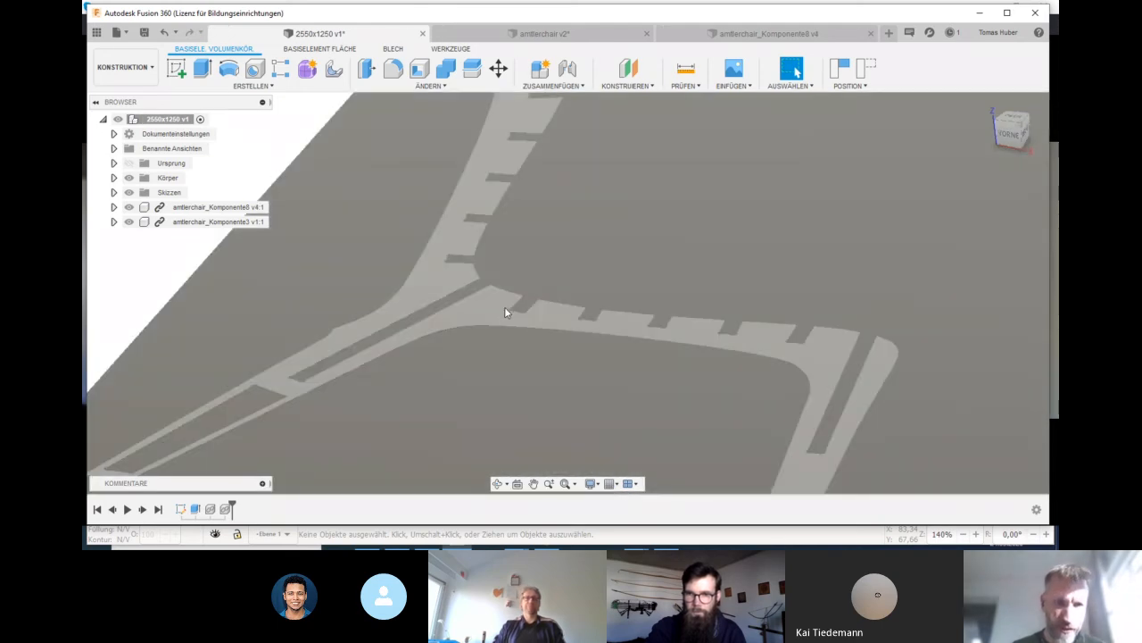
pyautogui.scroll(-8, 677, 385)
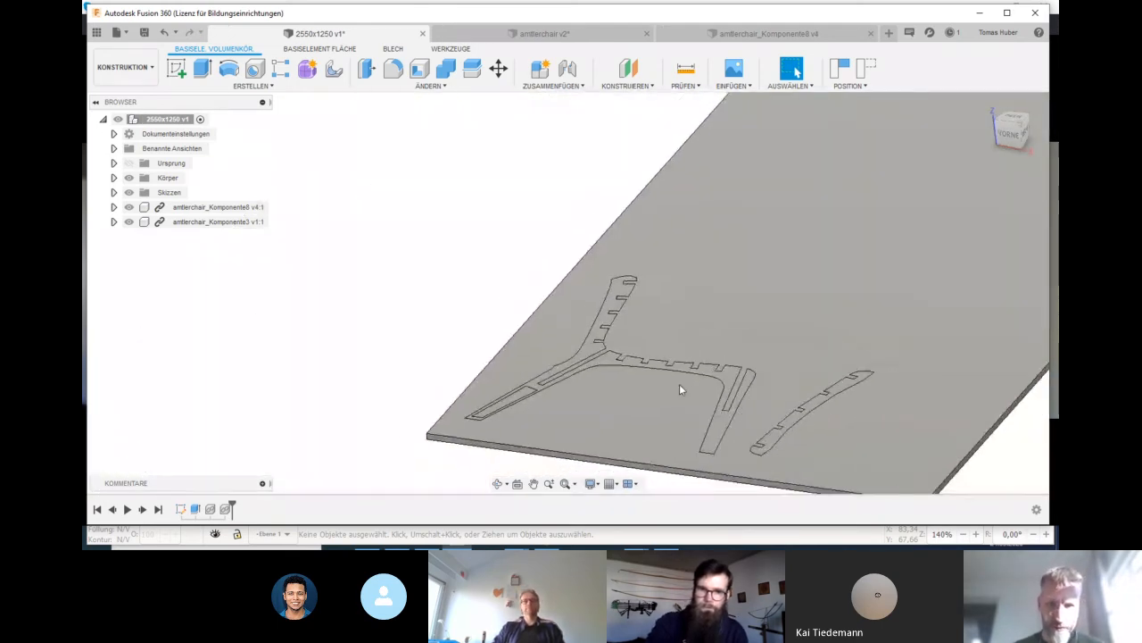
pyautogui.moveTo(795, 336); pyautogui.dragTo(571, 339, button='middle')
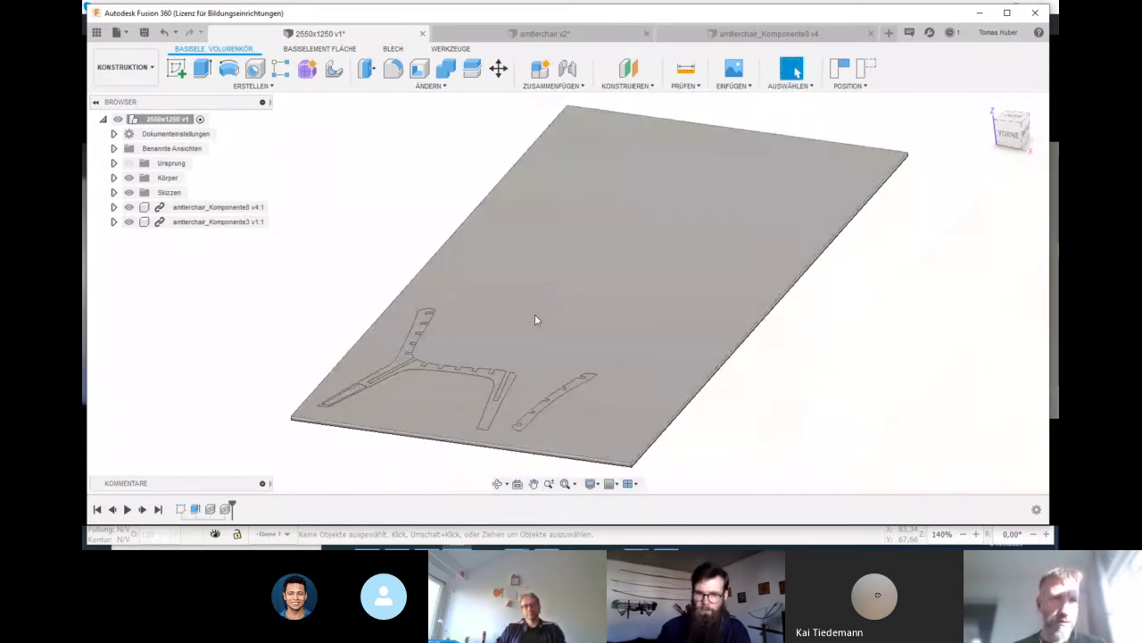
# Switch to the manufacturing workspace (Fertigen) and delete the 2D-Kontur1 operation from Setup1
pyautogui.click(145, 71)
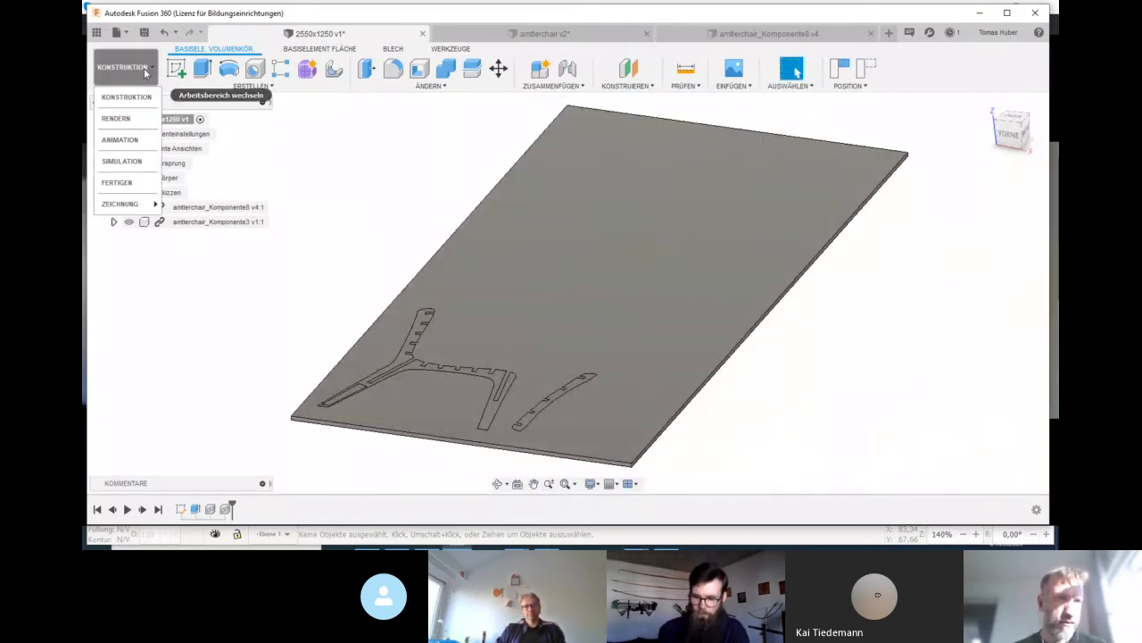
pyautogui.click(116, 182)
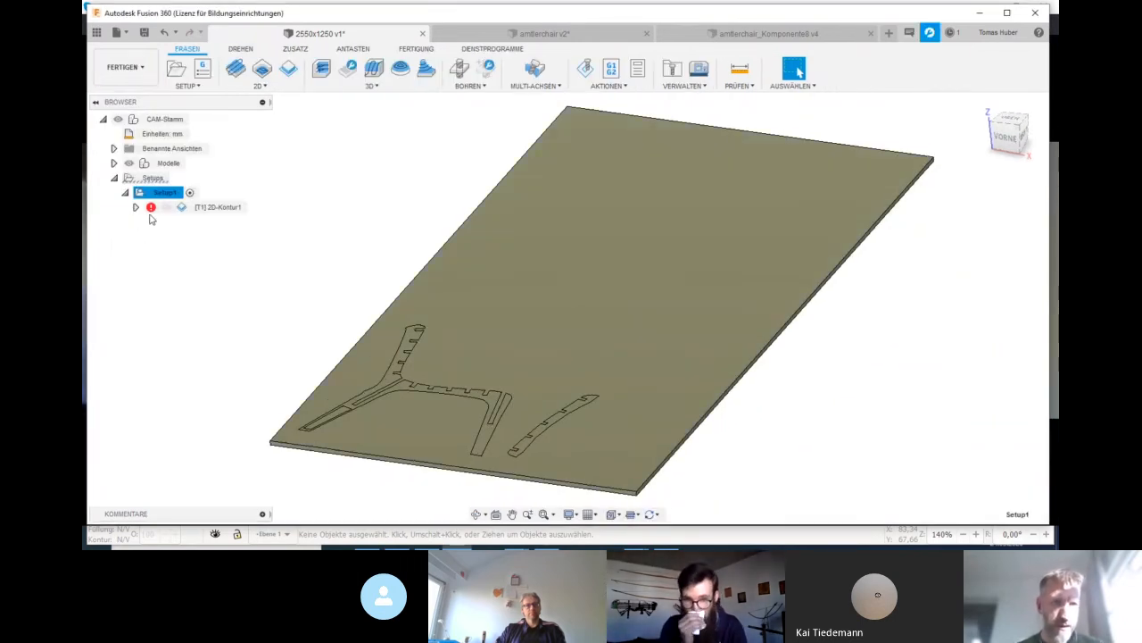
pyautogui.rightClick(207, 220)
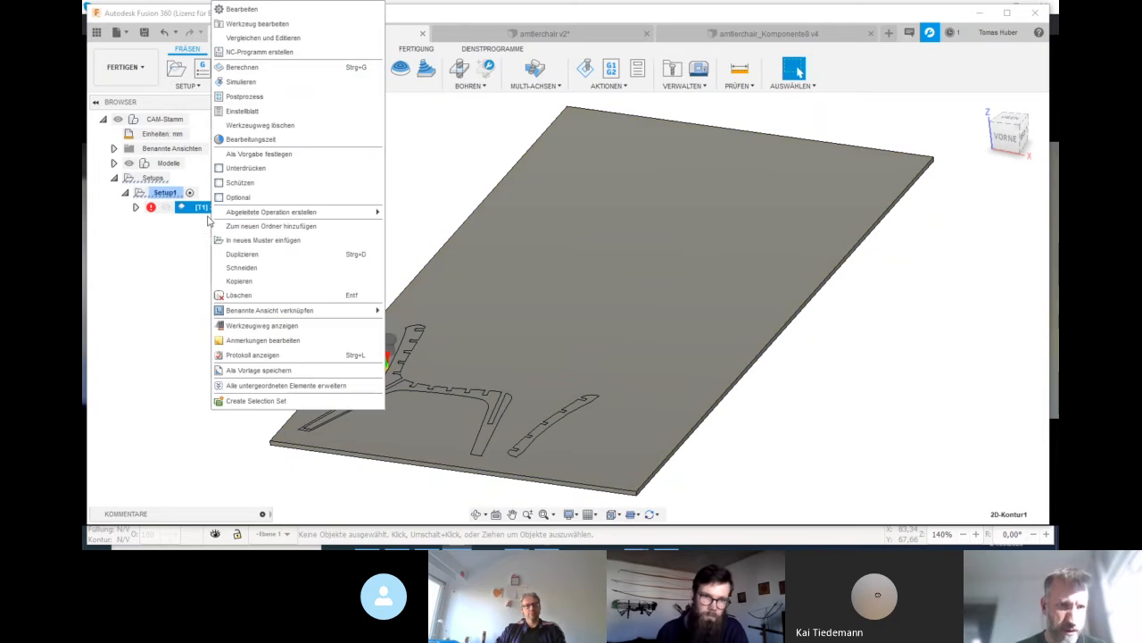
pyautogui.click(248, 295)
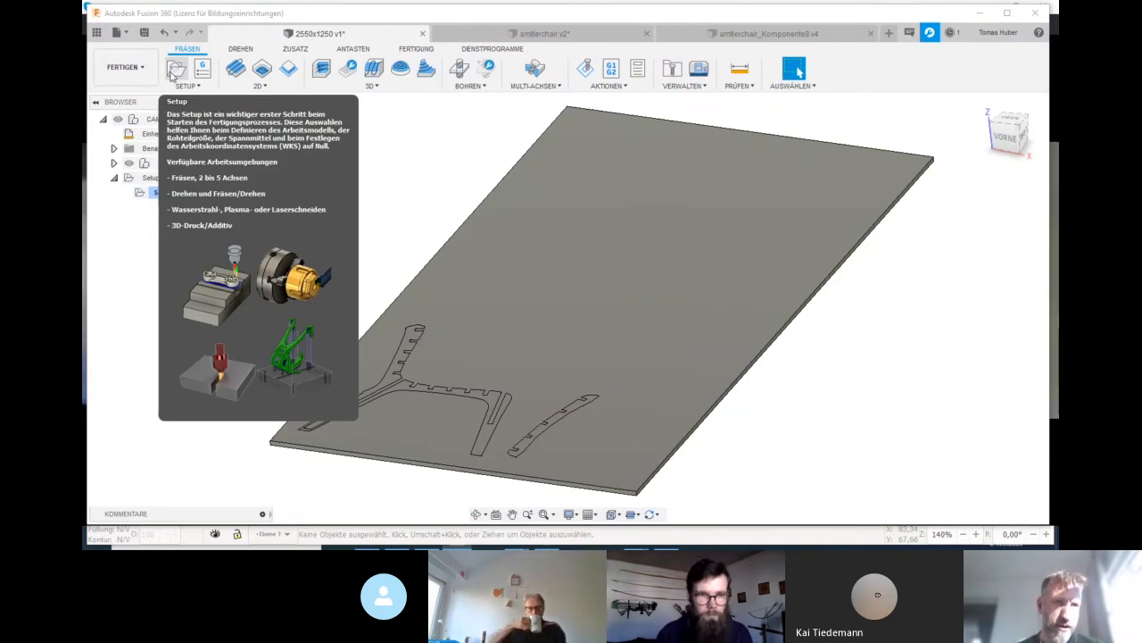
# Start a new milling setup and define its stock with the Von Volumenkörper mode, using the sheet's body
pyautogui.click(173, 73)
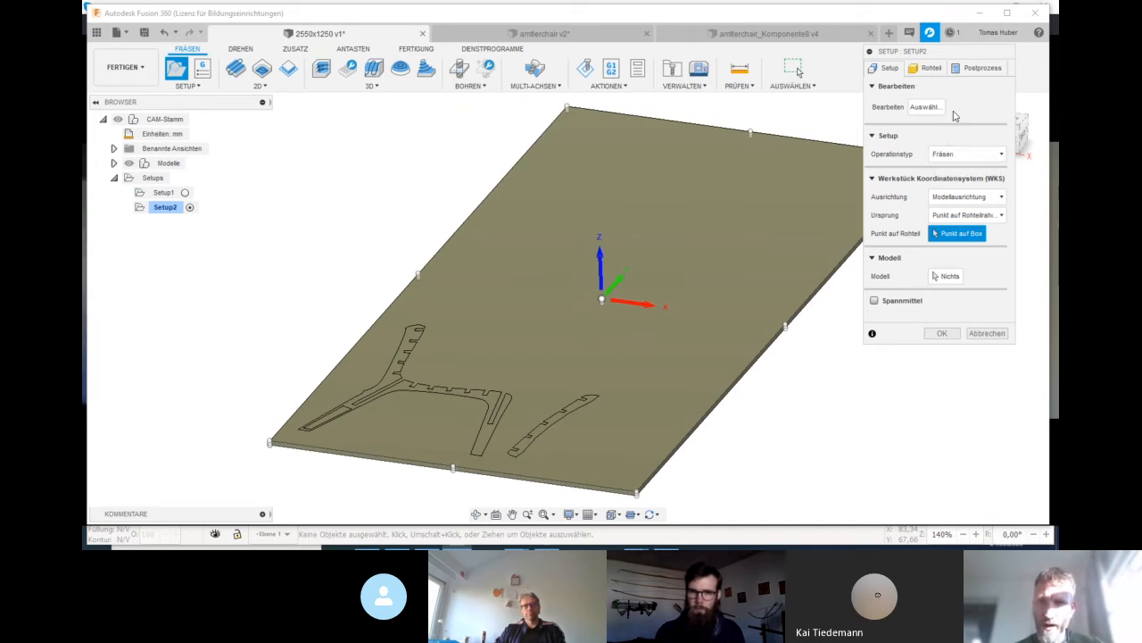
pyautogui.click(929, 71)
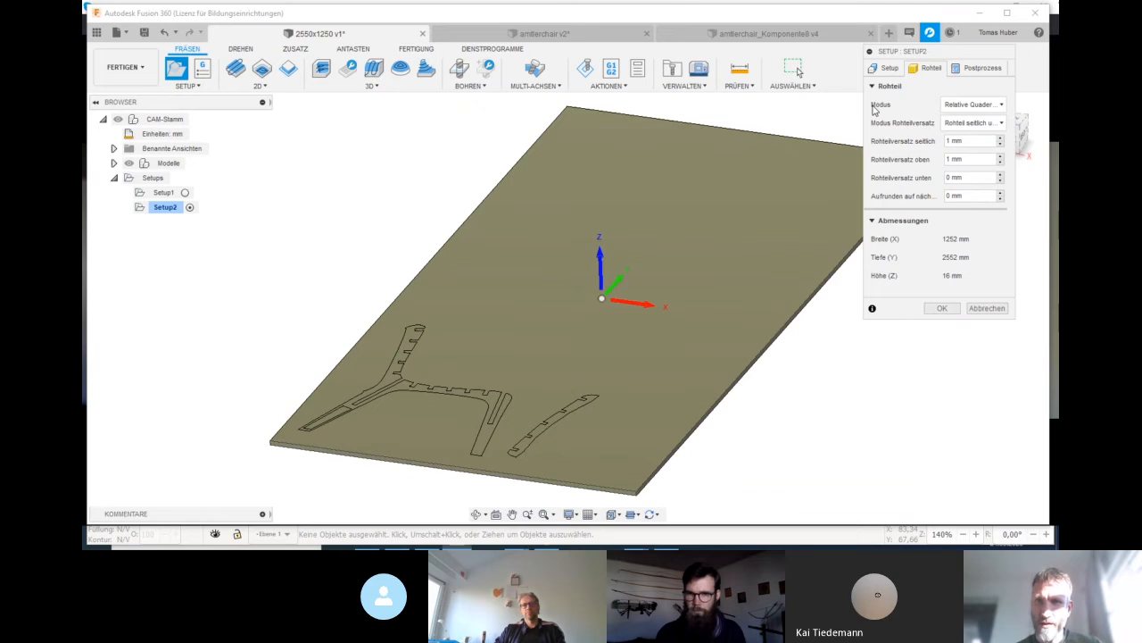
pyautogui.click(973, 105)
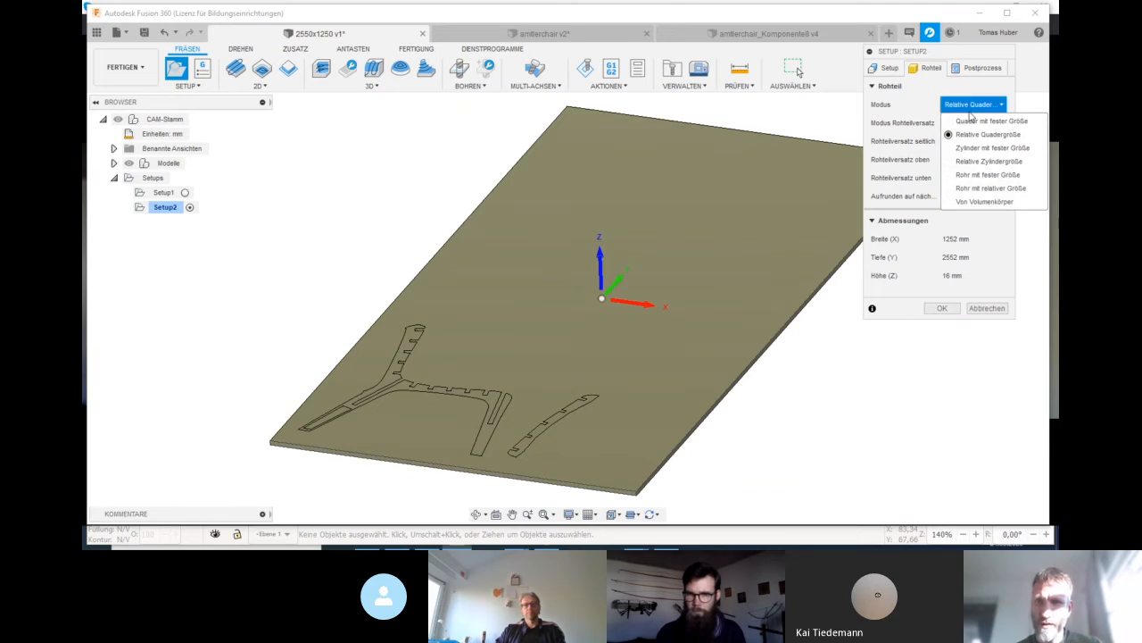
pyautogui.click(983, 201)
pyautogui.click(772, 331)
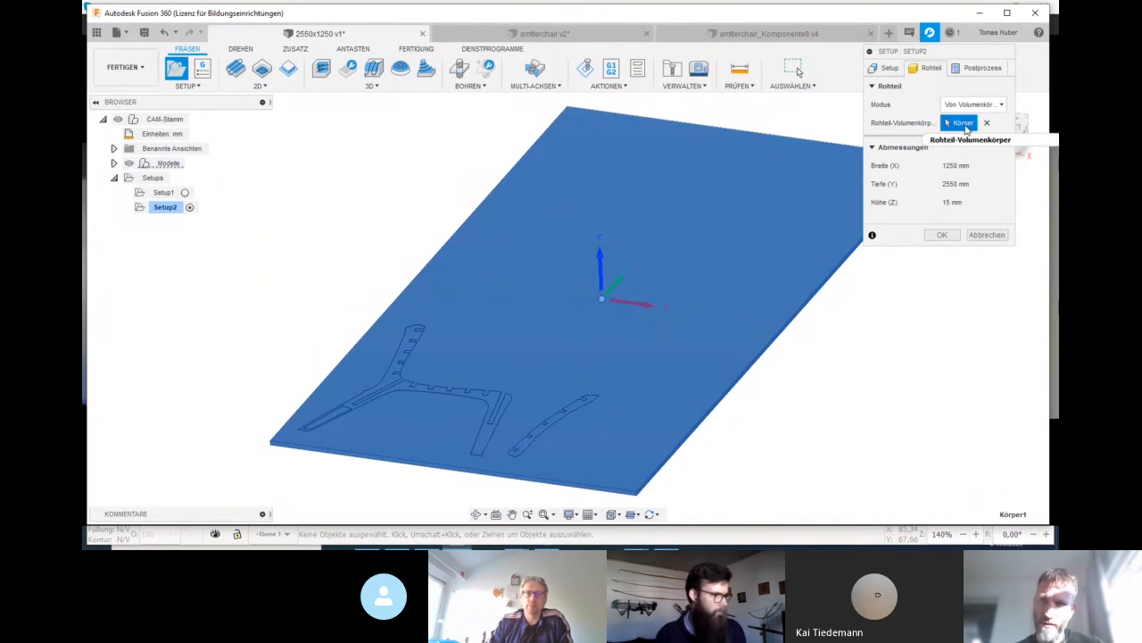
# Orient the setup's coordinate system by Z- and X-axis selection, using the sheet corner's short vertical edge for Z and the adjoining long edge for X
pyautogui.click(889, 69)
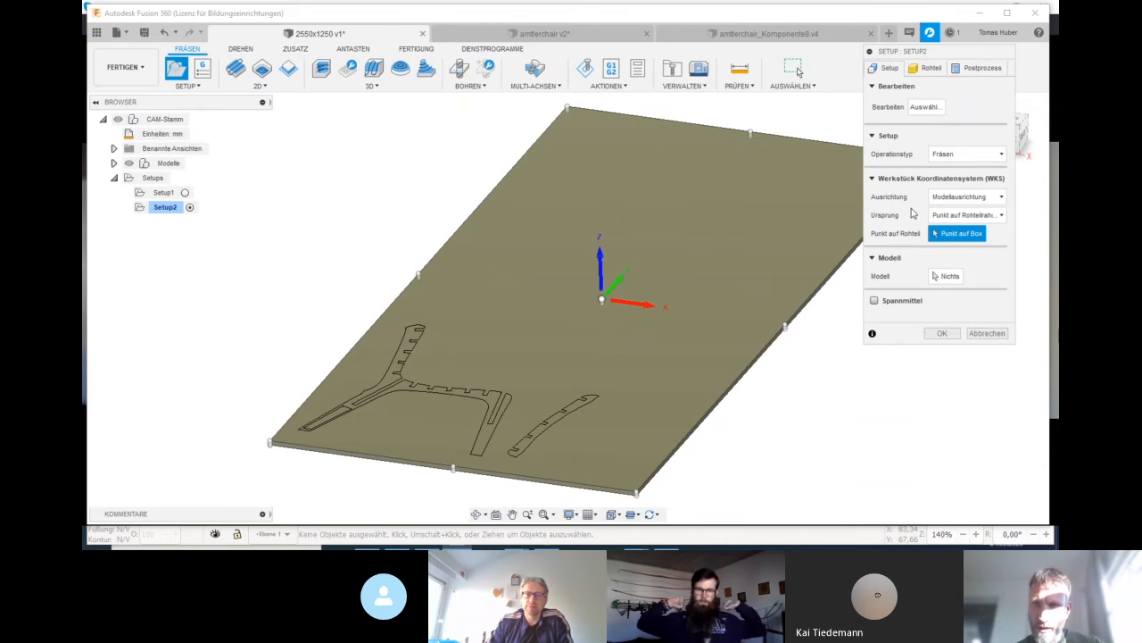
pyautogui.click(975, 197)
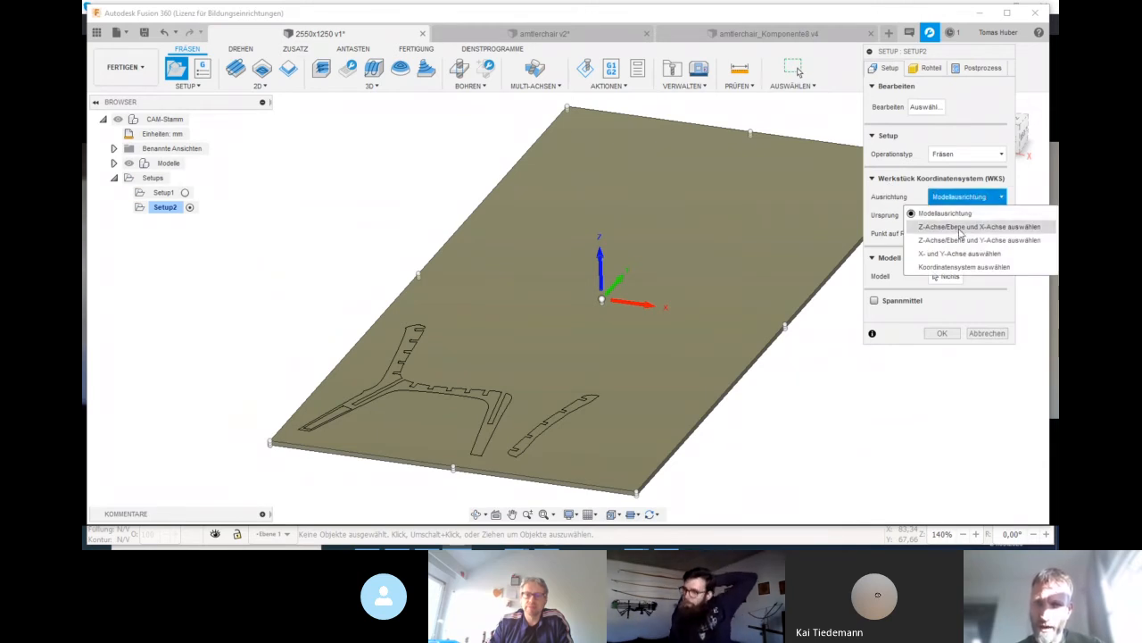
pyautogui.click(973, 228)
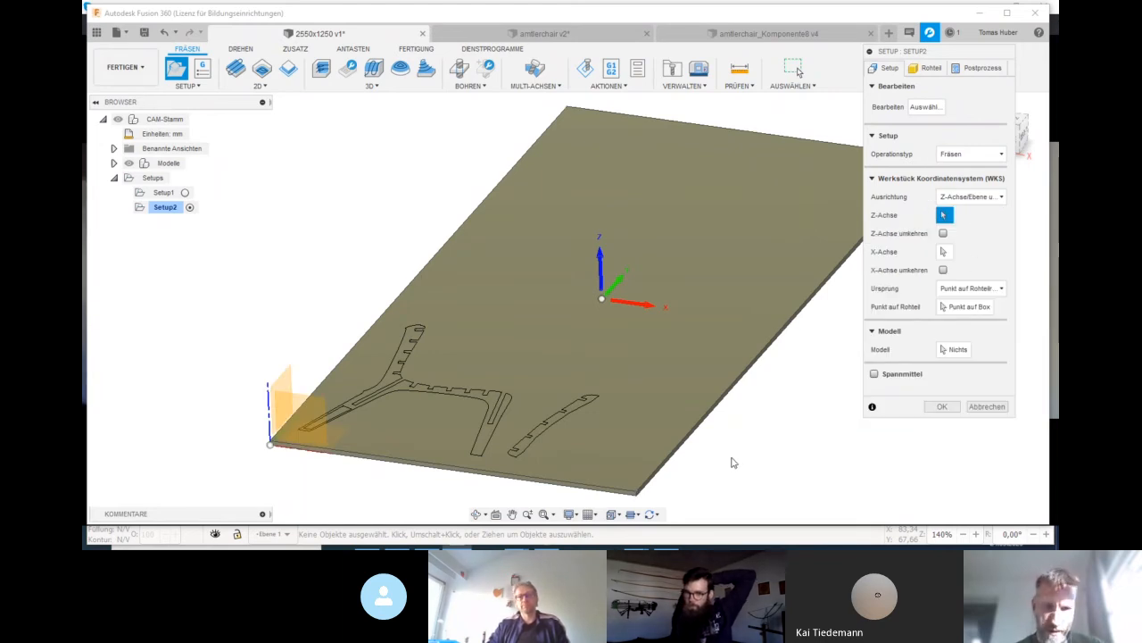
pyautogui.keyDown('shift'); pyautogui.moveTo(730, 463); pyautogui.dragTo(683, 434, button='middle'); pyautogui.keyUp('shift')
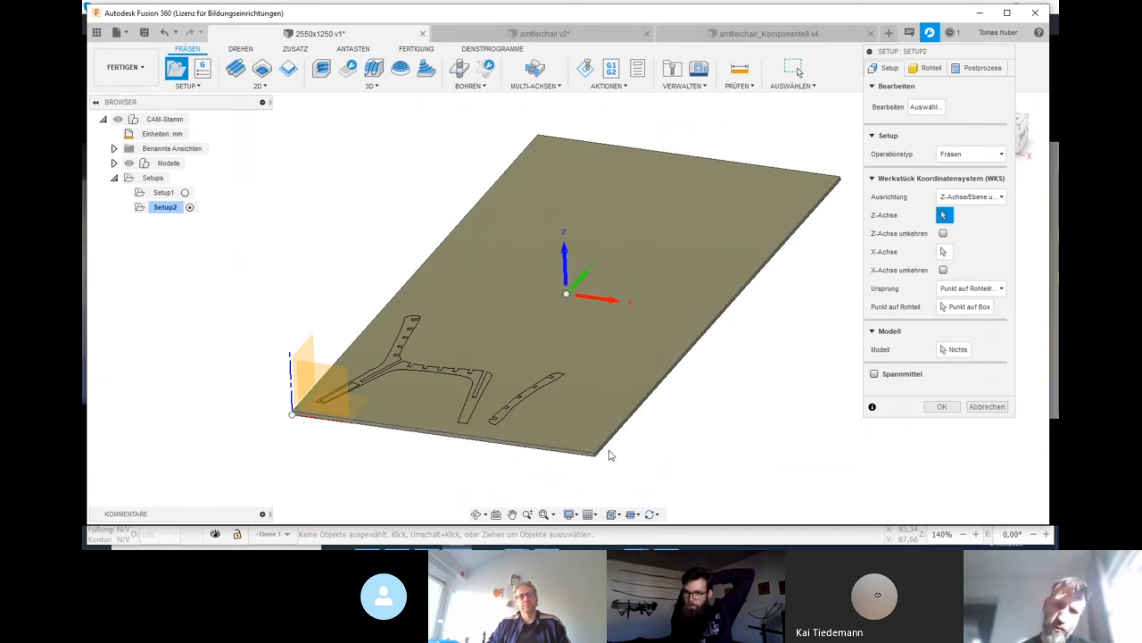
pyautogui.scroll(5, 606, 457)
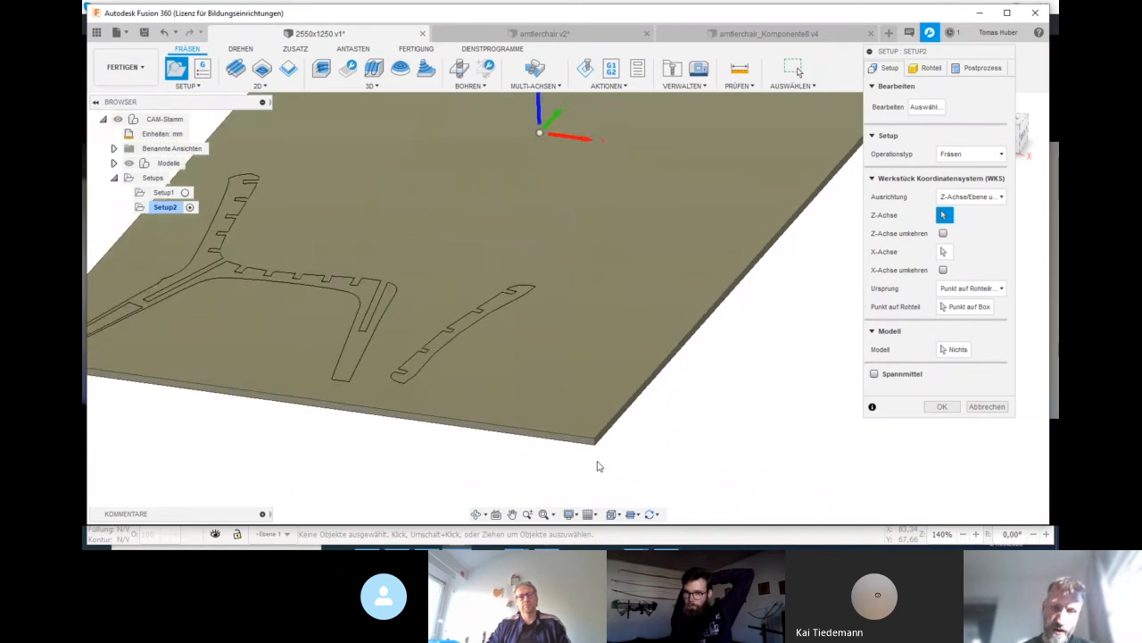
pyautogui.scroll(-5, 599, 464)
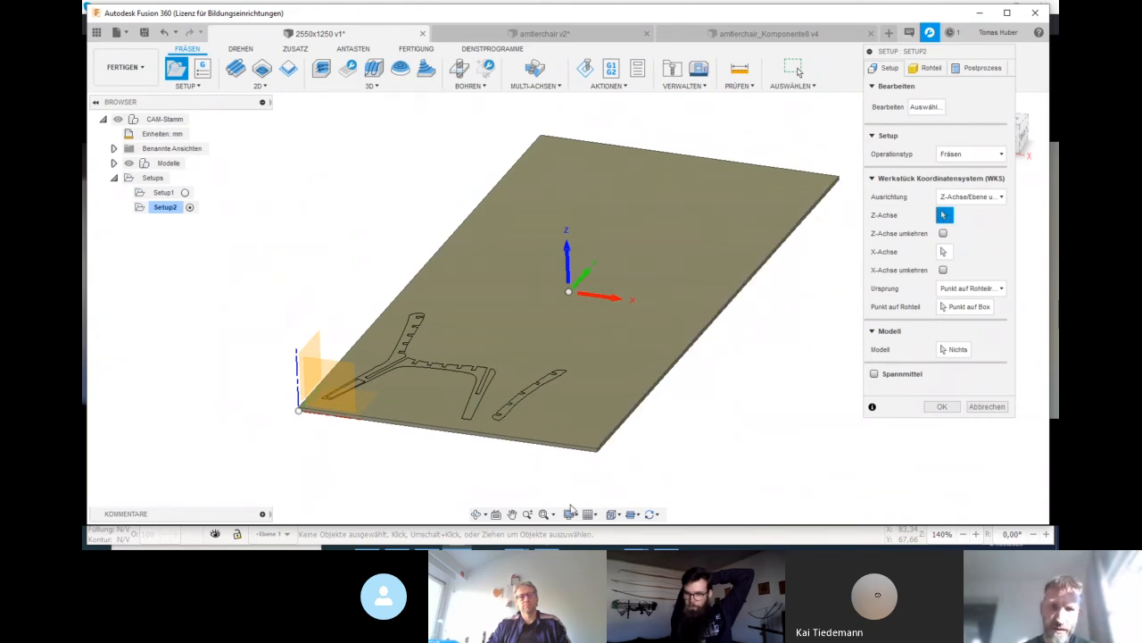
pyautogui.scroll(6, 607, 455)
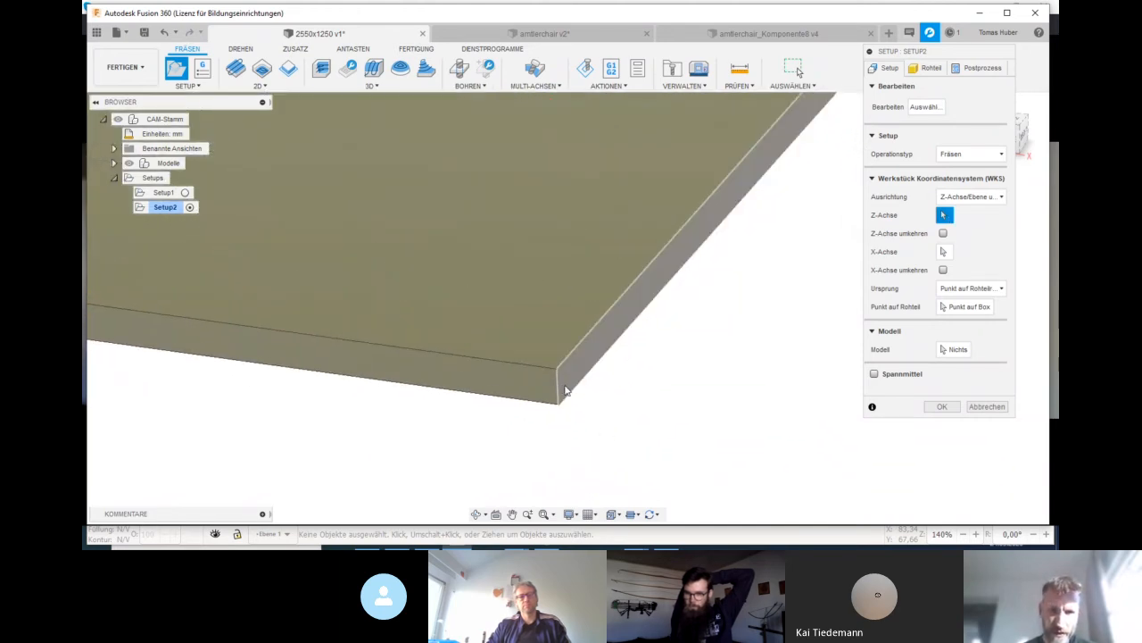
pyautogui.click(560, 386)
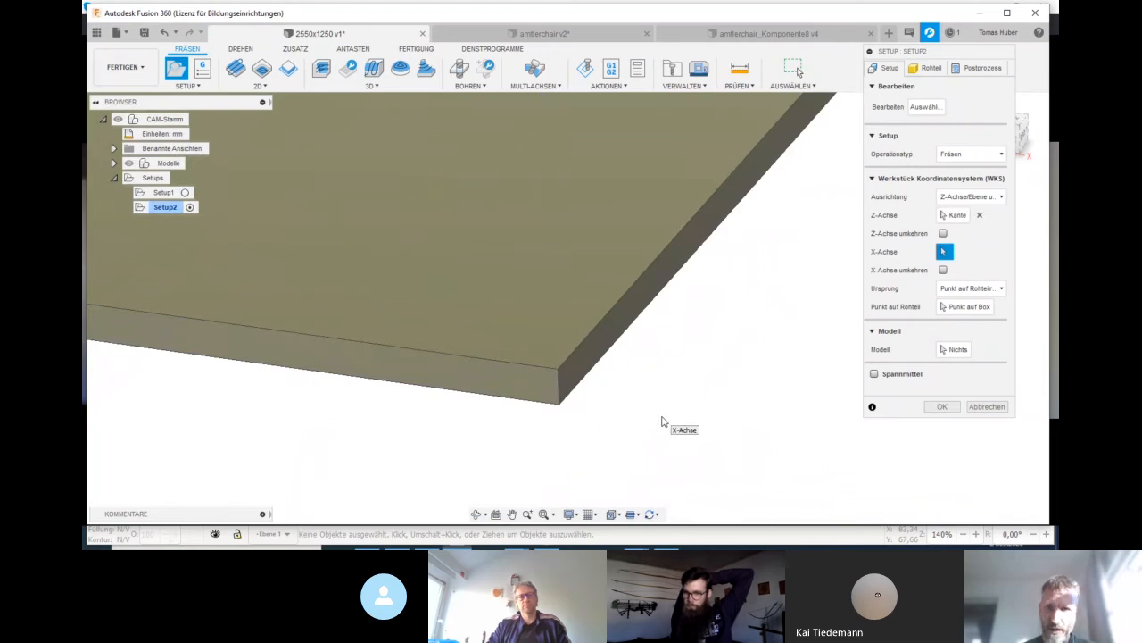
pyautogui.click(635, 333)
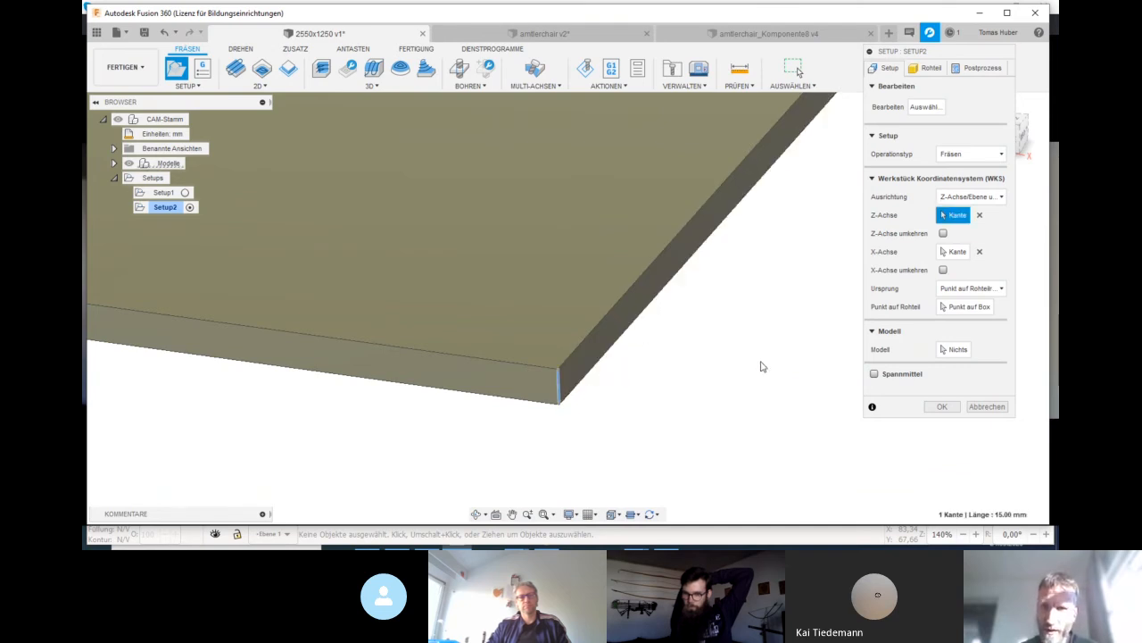
# Place the setup's origin on the stock box point at the lower end of the sheet corner's vertical edge
pyautogui.click(969, 307)
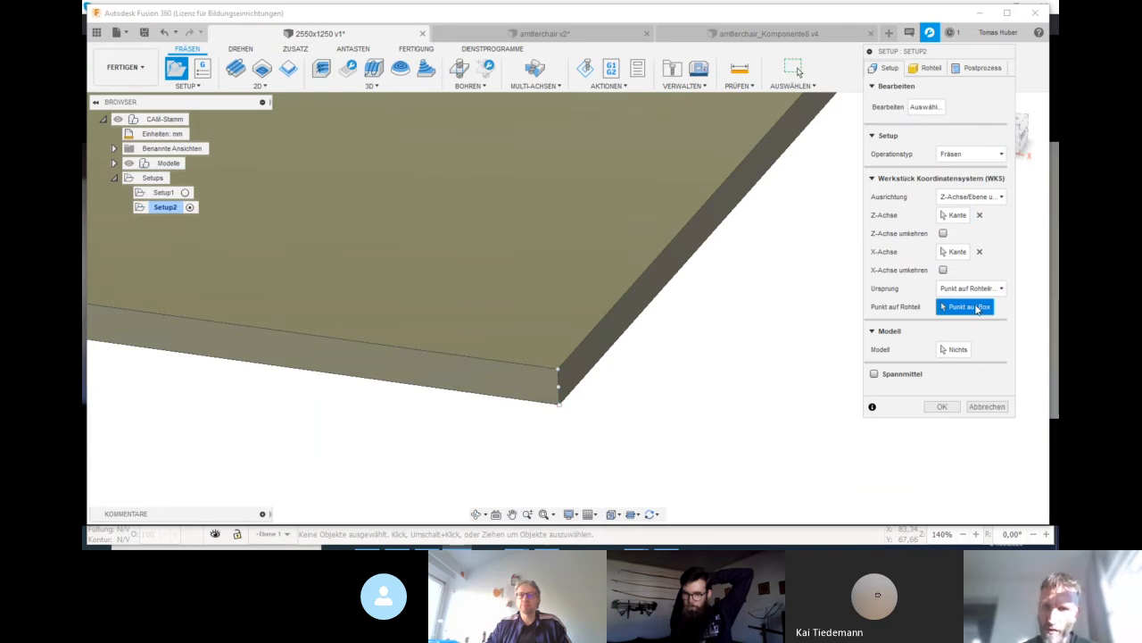
pyautogui.click(558, 406)
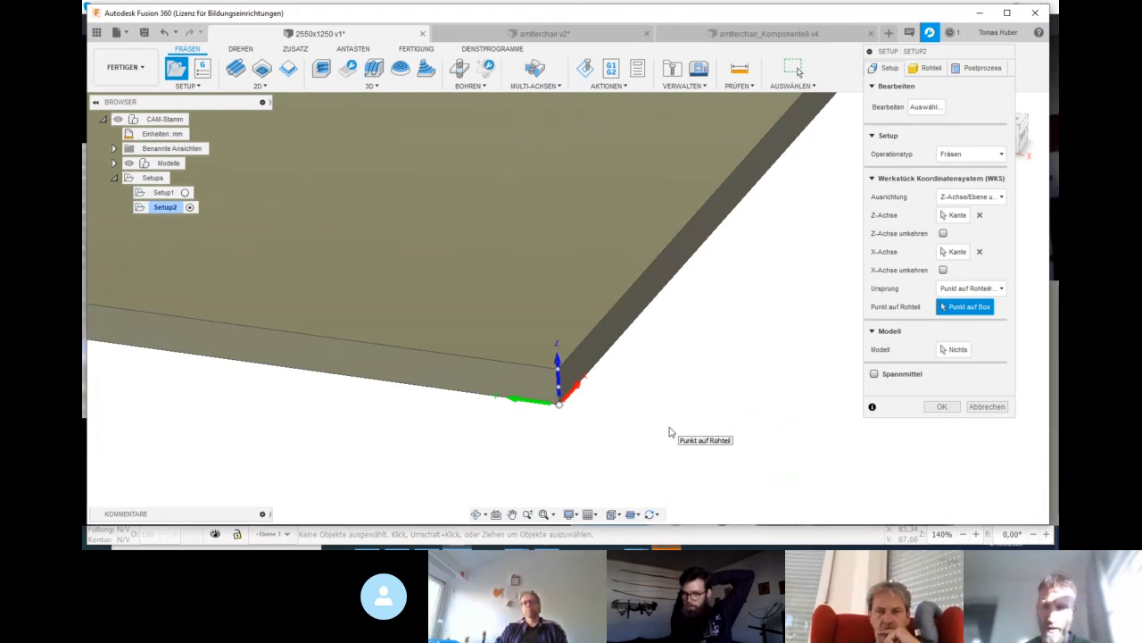
pyautogui.click(942, 408)
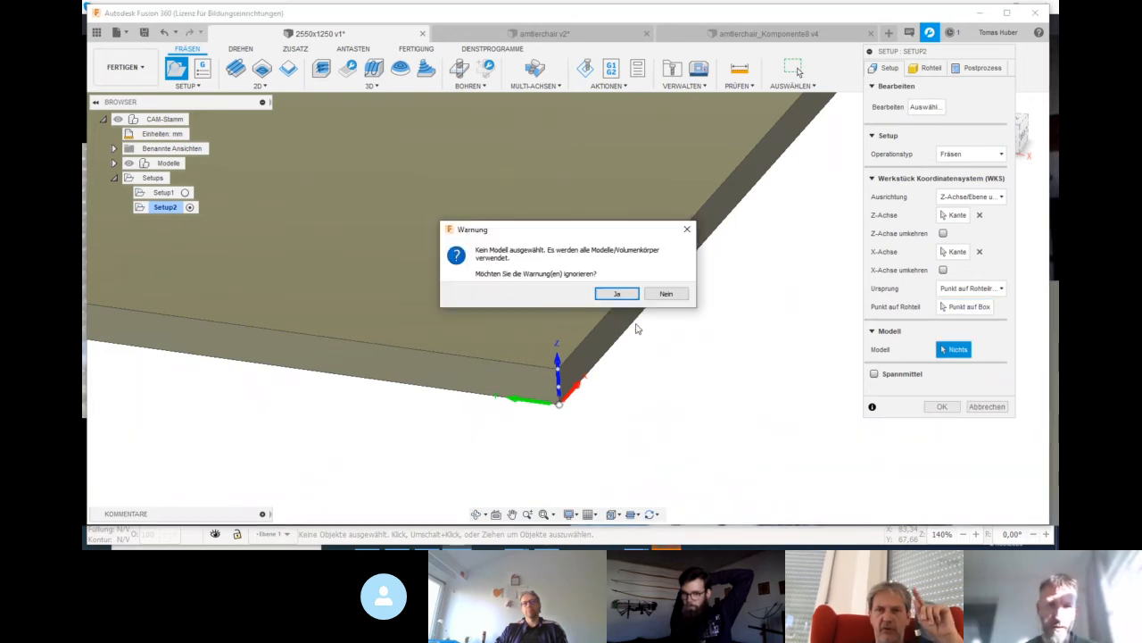
pyautogui.click(668, 294)
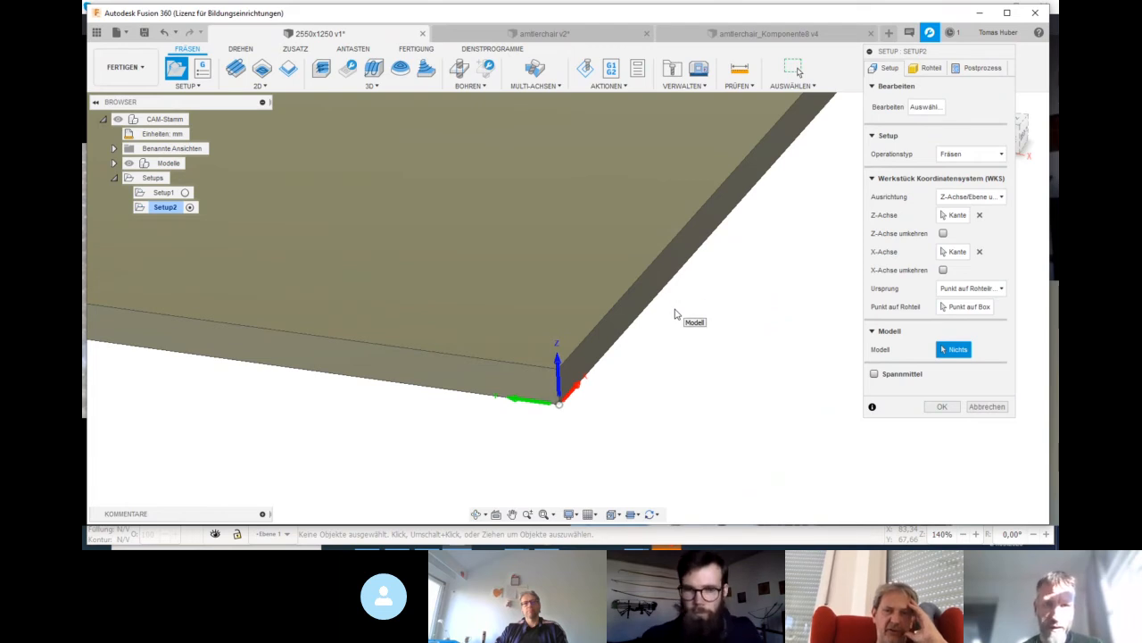
# Select the narrow slotted strip and the chair frame as the setup's model bodies and finish the setup
pyautogui.hotkey('alt', 'Tab')
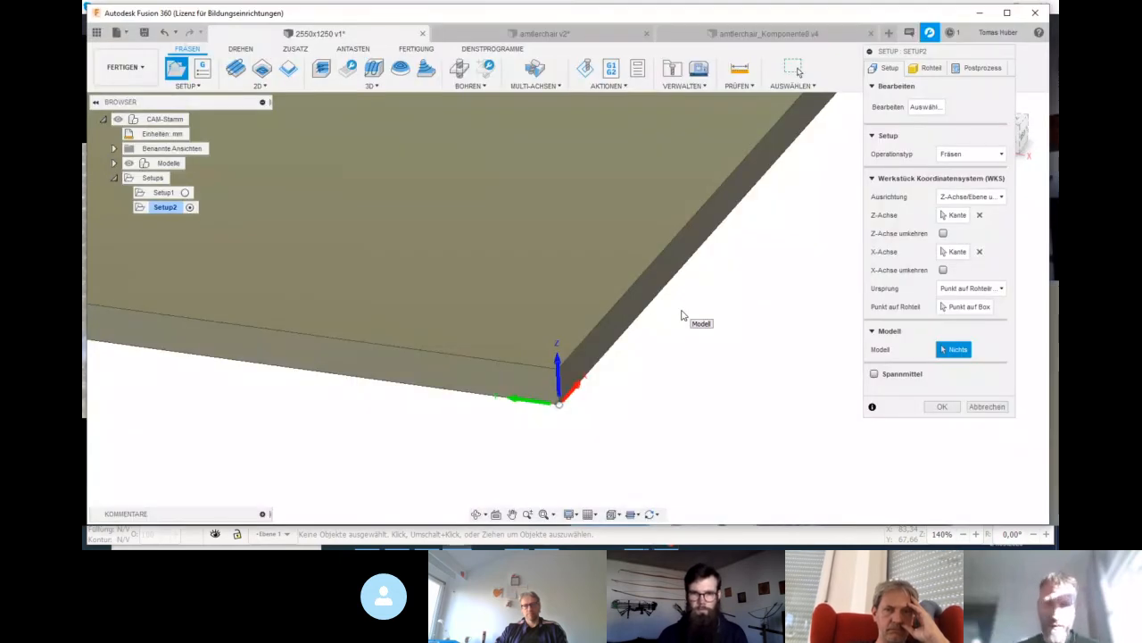
pyautogui.scroll(-4, 423, 317)
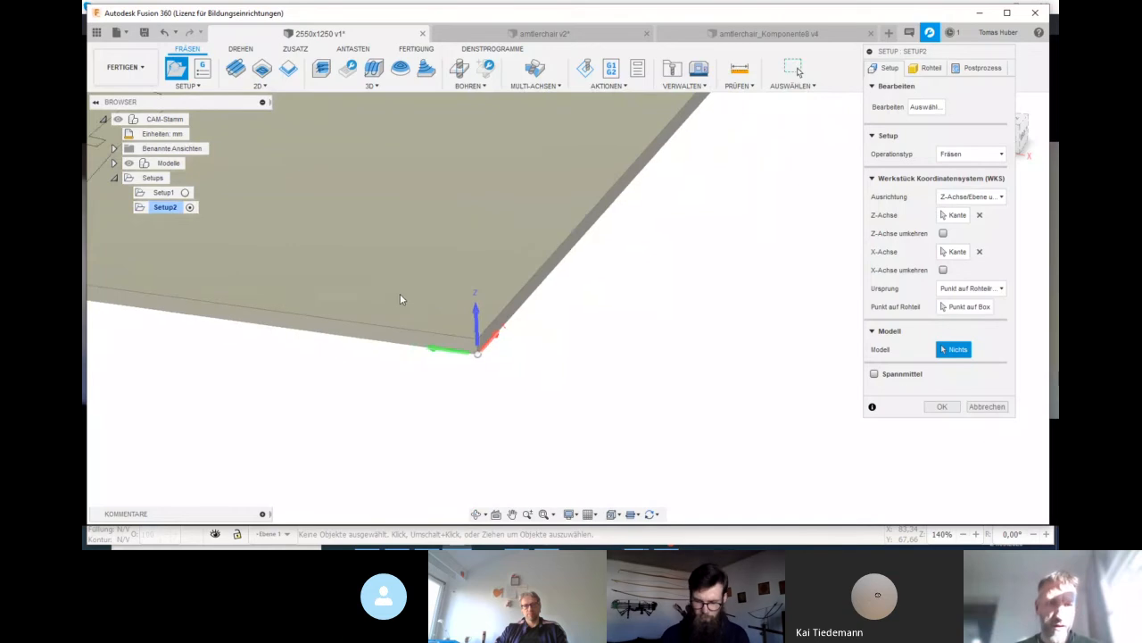
pyautogui.scroll(-2, 370, 218)
pyautogui.keyDown('shift'); pyautogui.moveTo(393, 211); pyautogui.dragTo(642, 326, button='middle'); pyautogui.keyUp('shift')
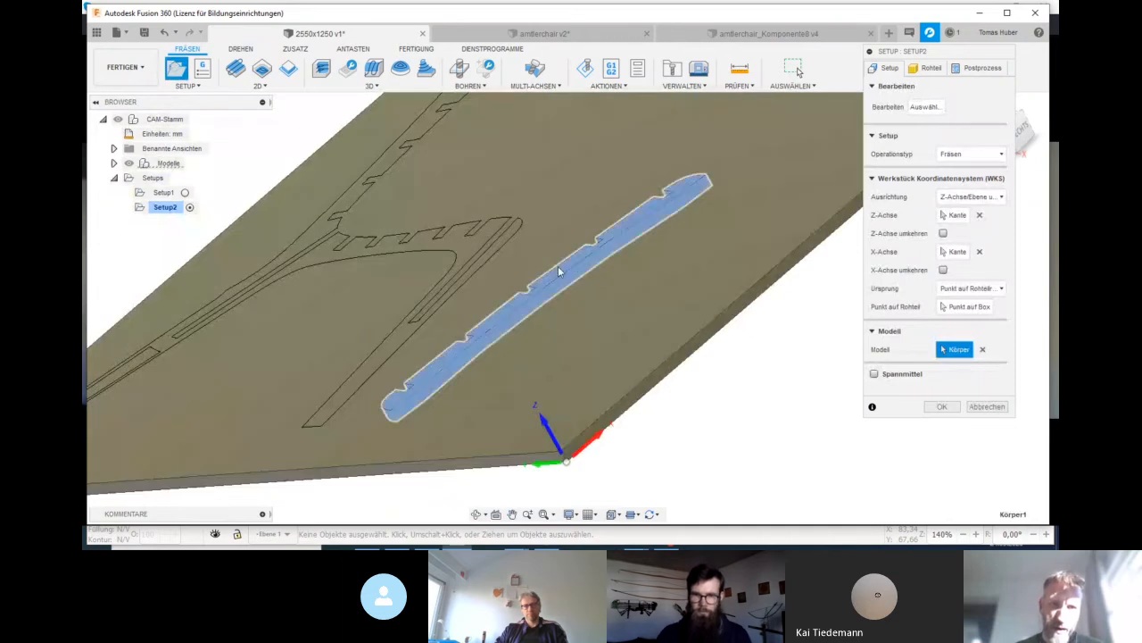
pyautogui.click(576, 267)
pyautogui.click(476, 256)
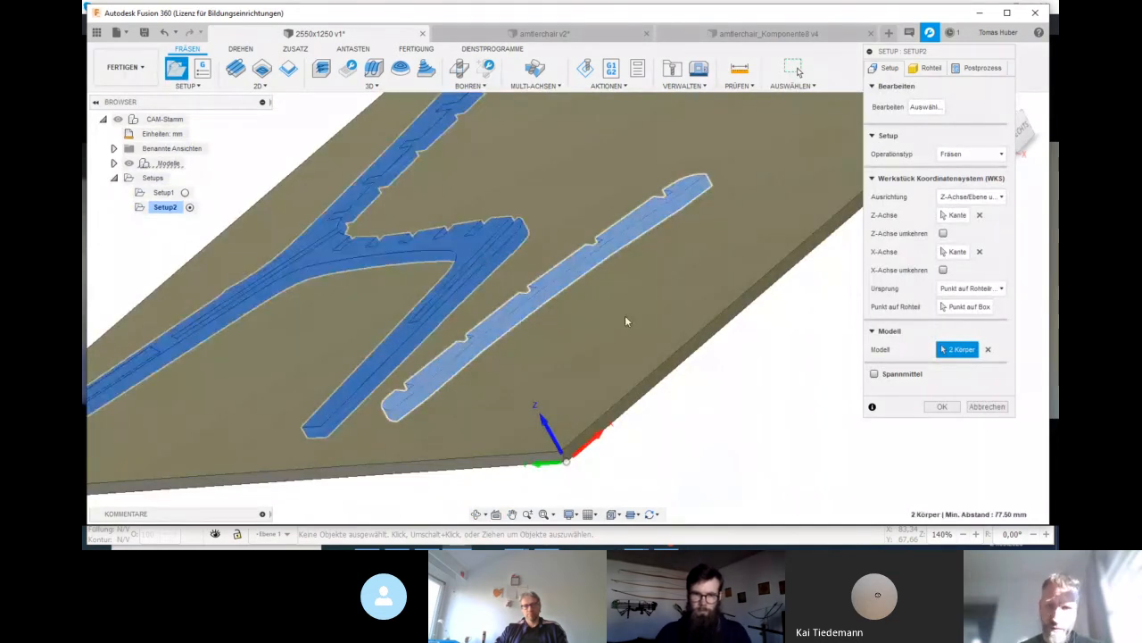
pyautogui.click(940, 408)
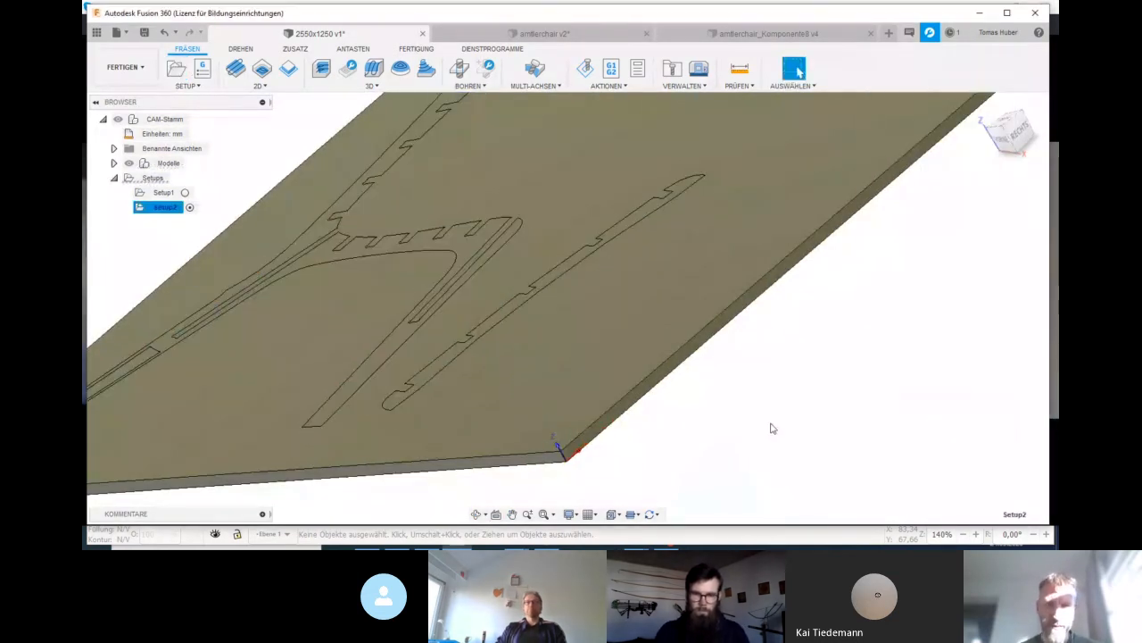
pyautogui.scroll(-3, 814, 398)
pyautogui.keyDown('shift'); pyautogui.moveTo(814, 395); pyautogui.dragTo(606, 288, button='middle'); pyautogui.keyUp('shift')
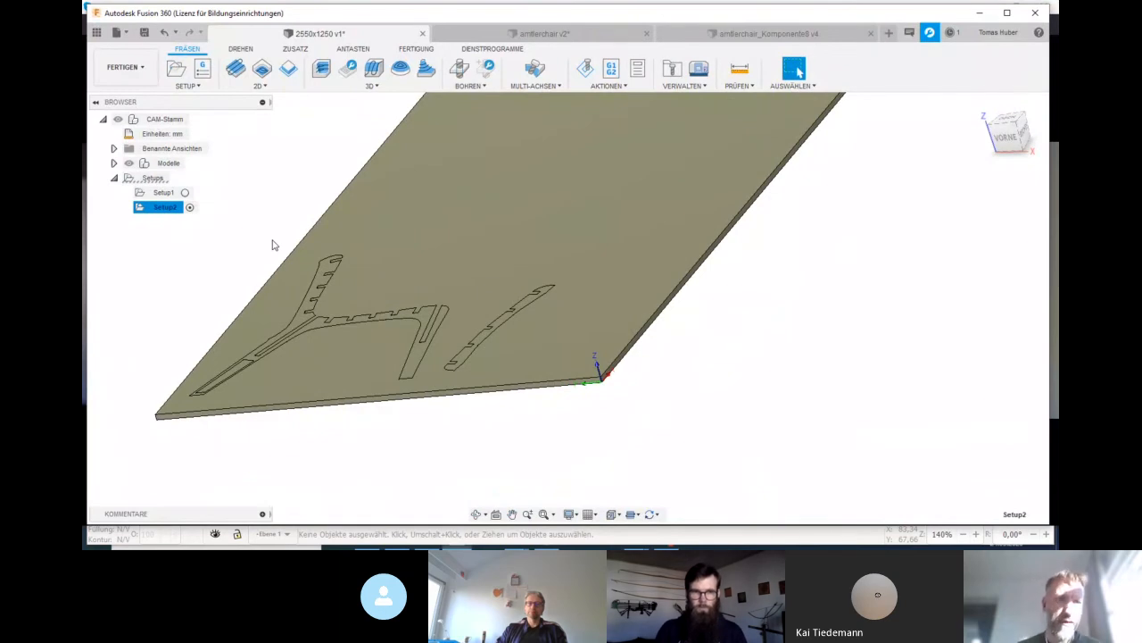
# Start a 2D-Tasche operation, try to select the tapered pocket in the frame's leg as its geometry and clear that selection
pyautogui.click(260, 87)
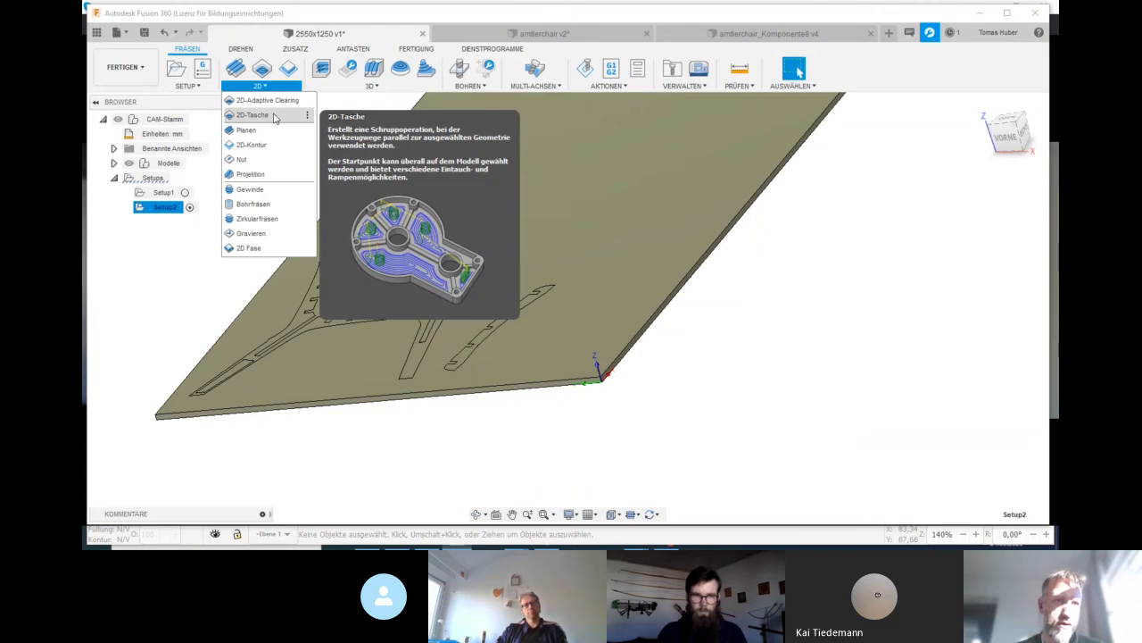
pyautogui.click(261, 117)
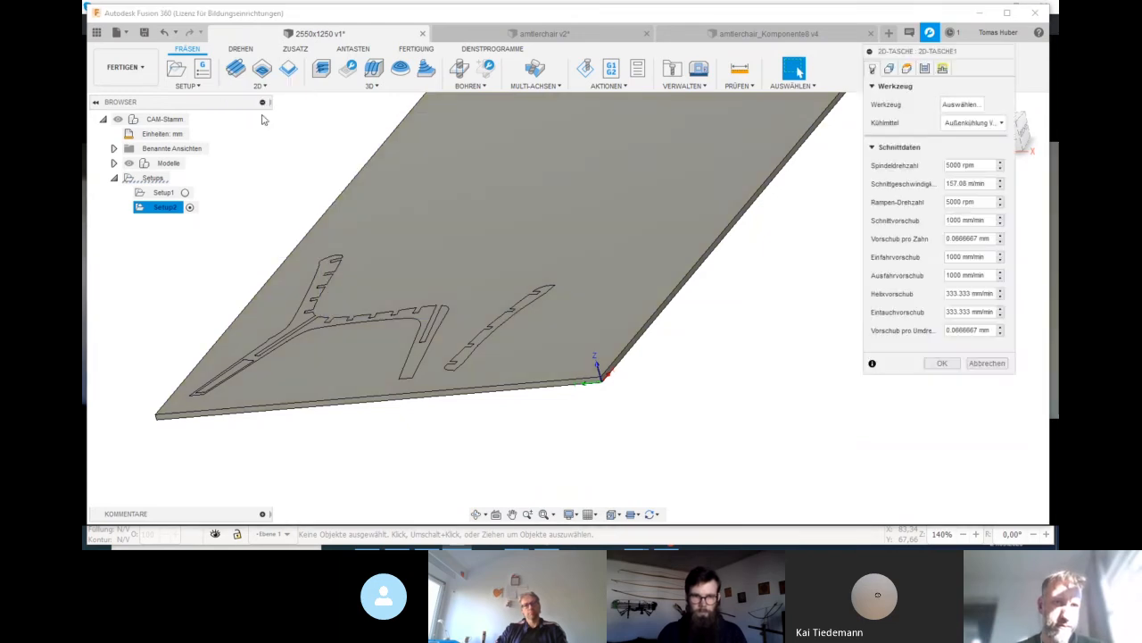
pyautogui.moveTo(378, 298); pyautogui.dragTo(676, 254, button='middle')
pyautogui.scroll(8, 574, 337)
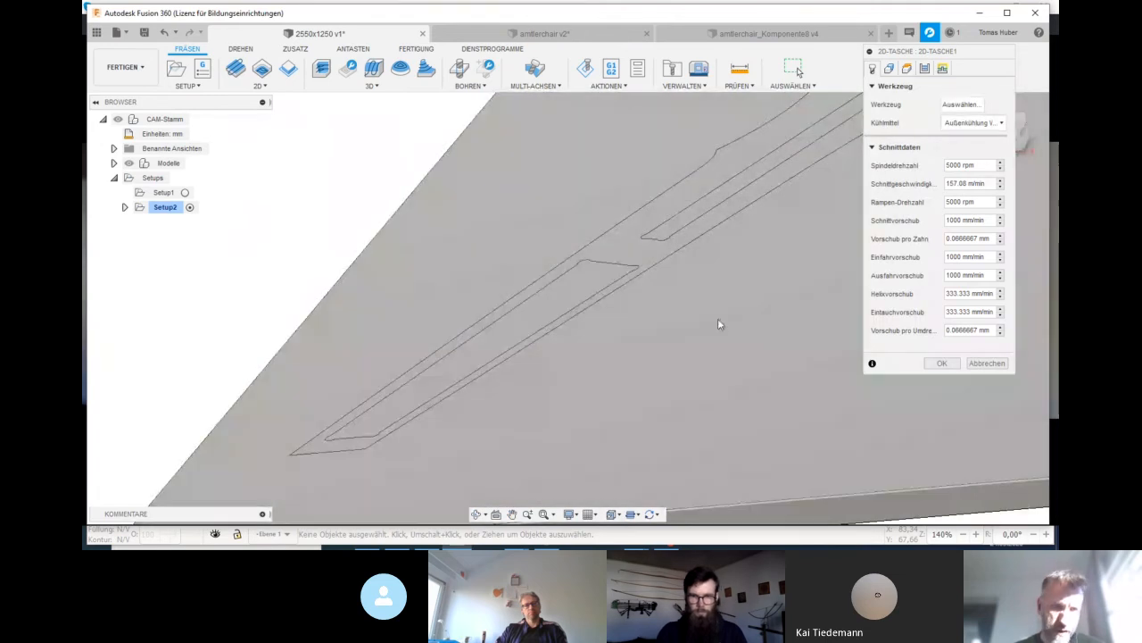
pyautogui.keyDown('shift'); pyautogui.moveTo(717, 318); pyautogui.dragTo(764, 341, button='middle'); pyautogui.keyUp('shift')
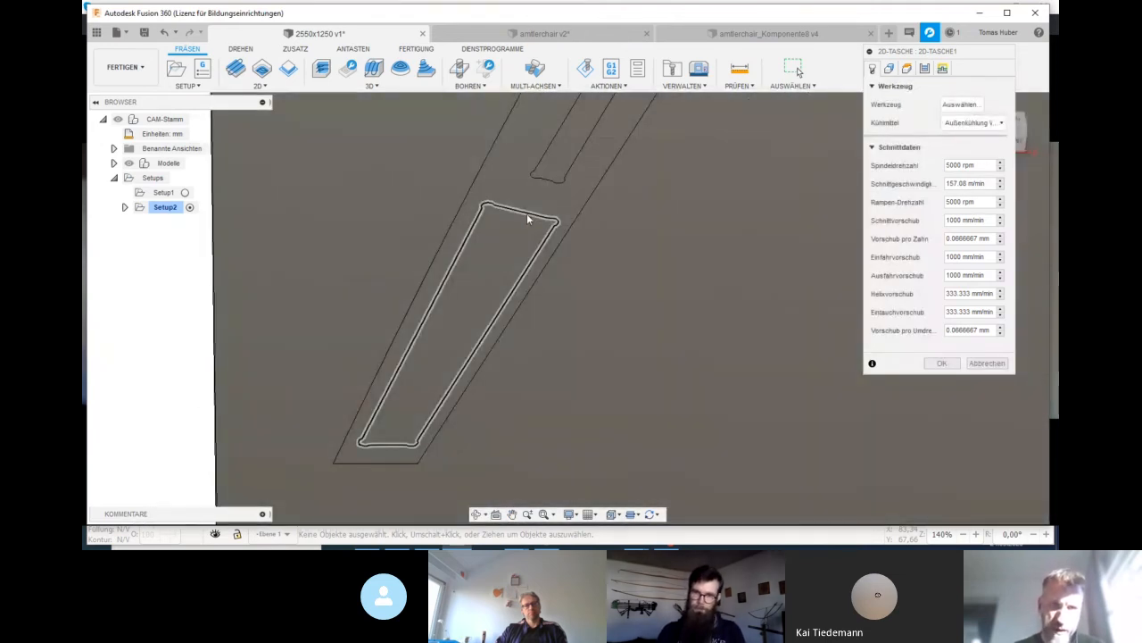
pyautogui.click(527, 213)
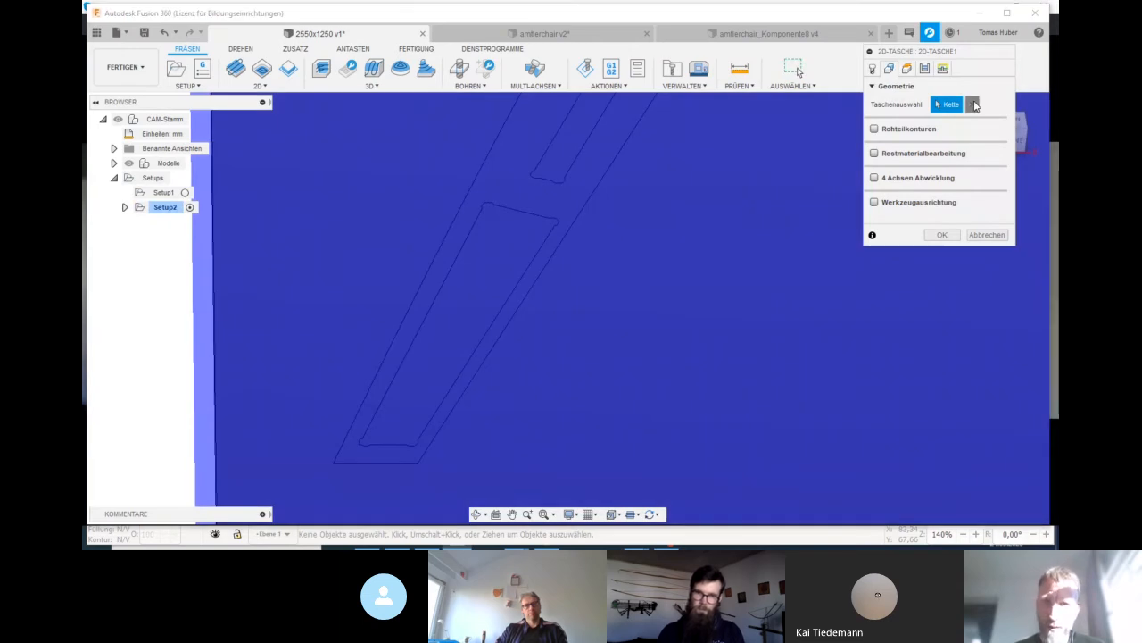
pyautogui.click(972, 104)
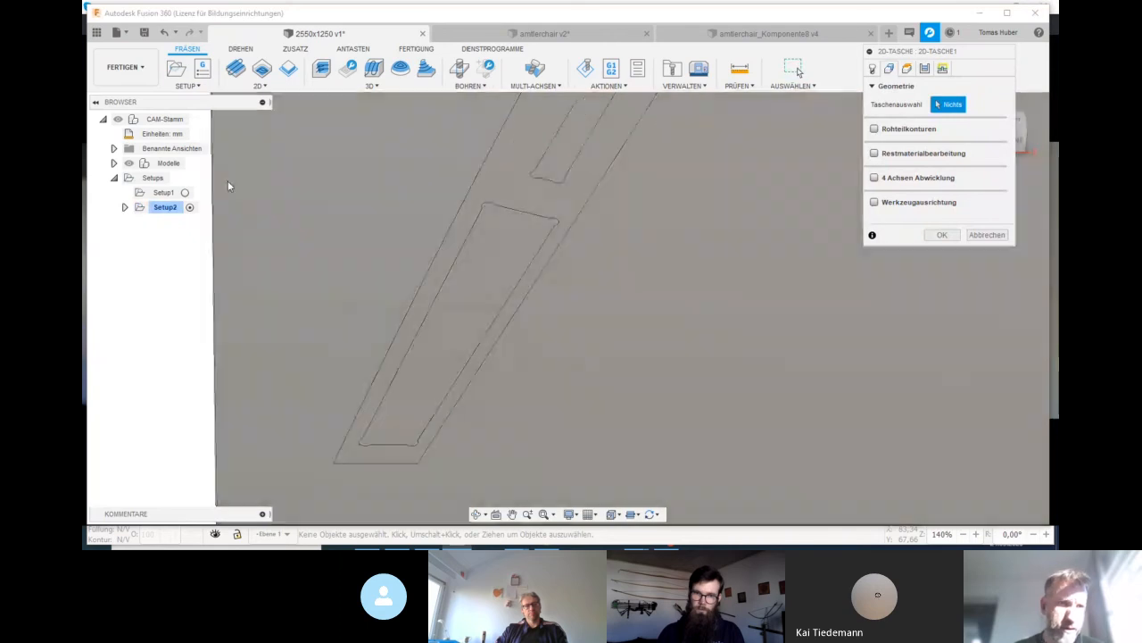
# Hide the sheet's body Körper1 and select the floor of the tapered leg pocket as the pocket geometry
pyautogui.click(113, 163)
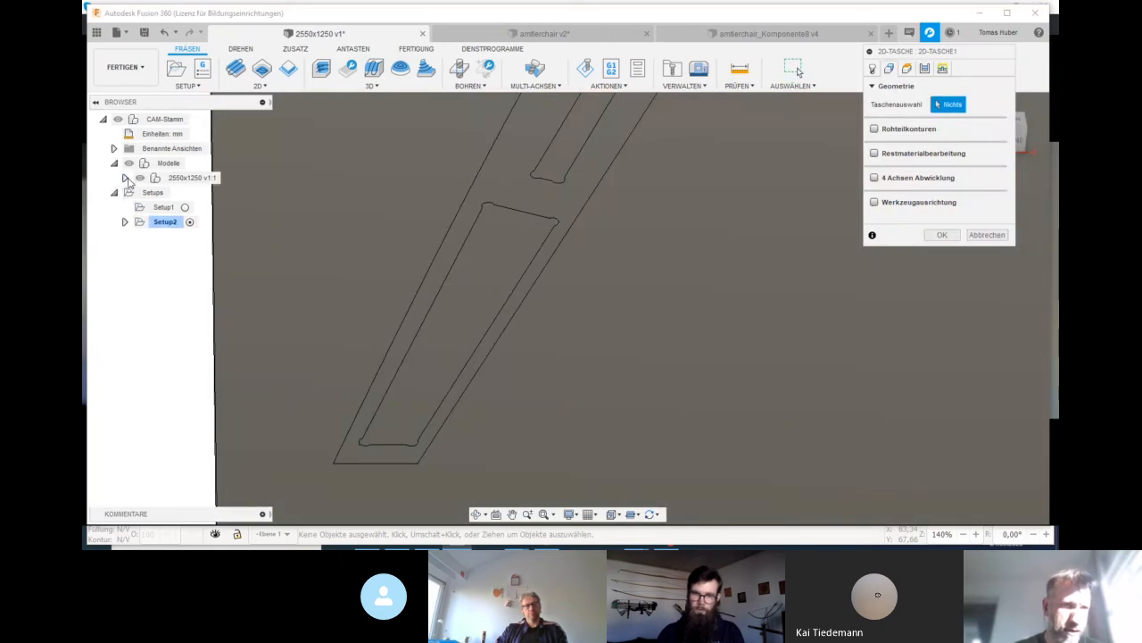
pyautogui.click(126, 178)
pyautogui.click(136, 222)
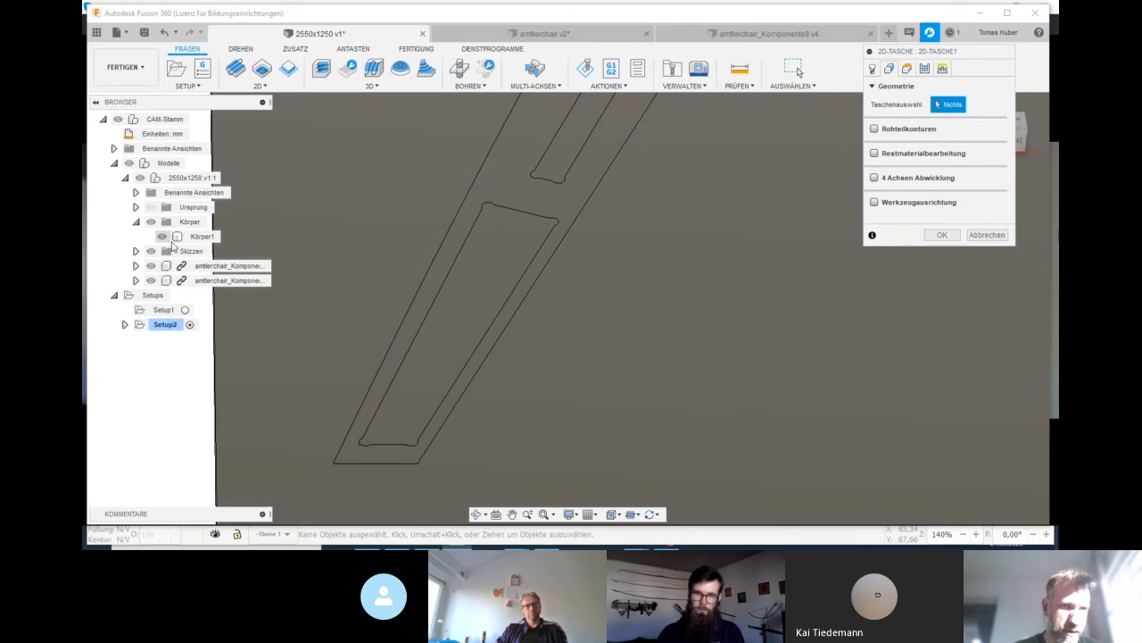
pyautogui.click(163, 237)
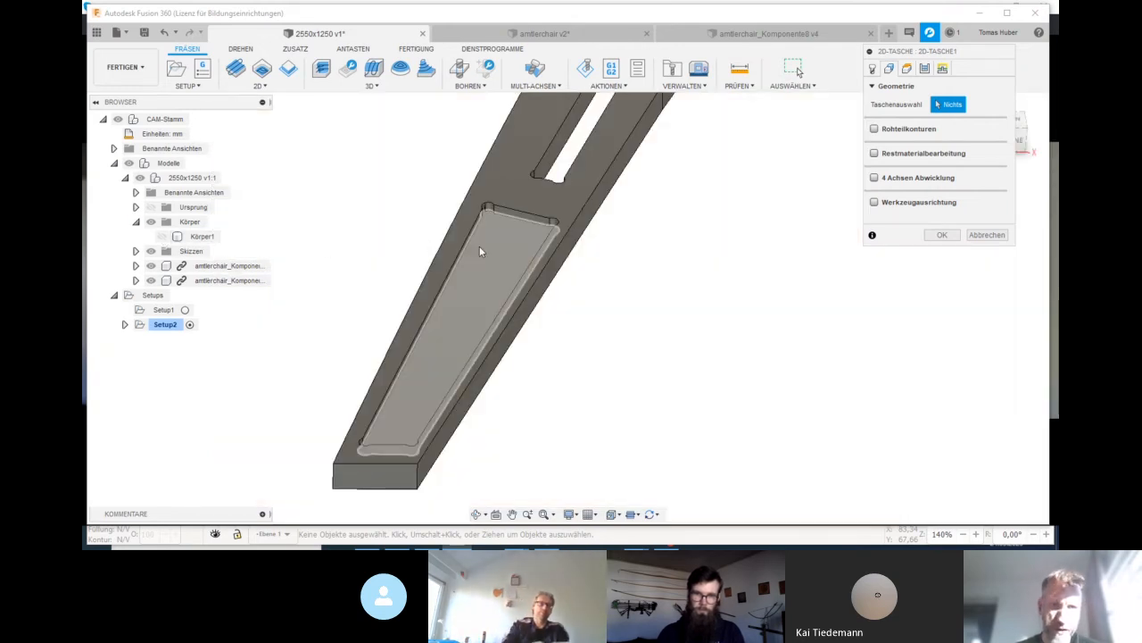
pyautogui.click(512, 248)
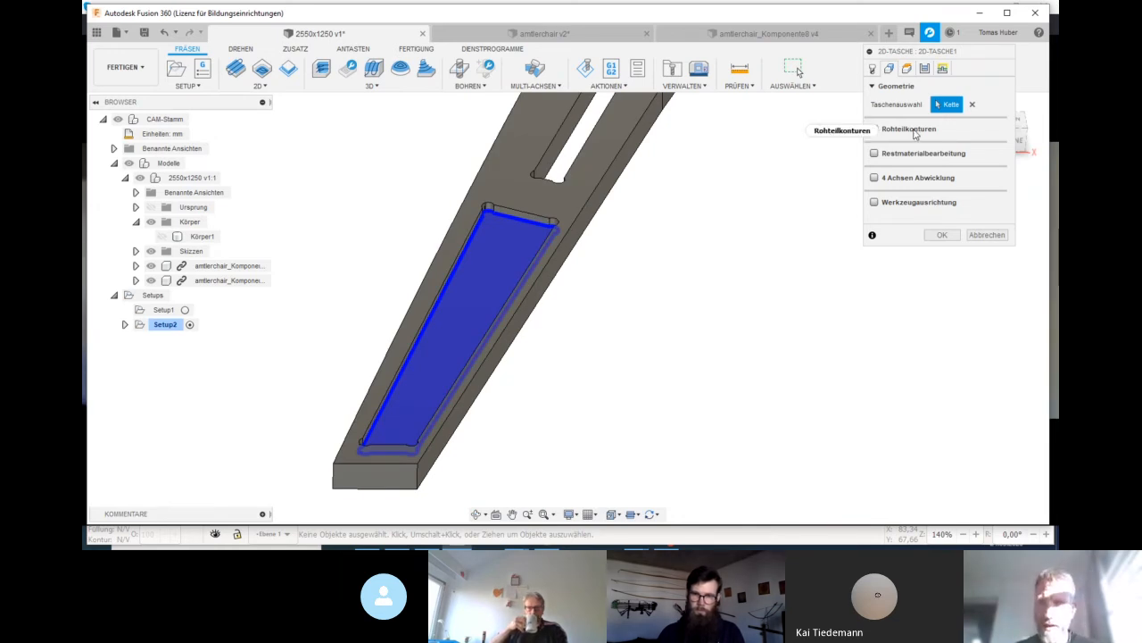
# Define a new Schaftfräser tool with 6 mm diameter in the document's tool library, and abandon the 2D-Tasche operation
pyautogui.click(873, 72)
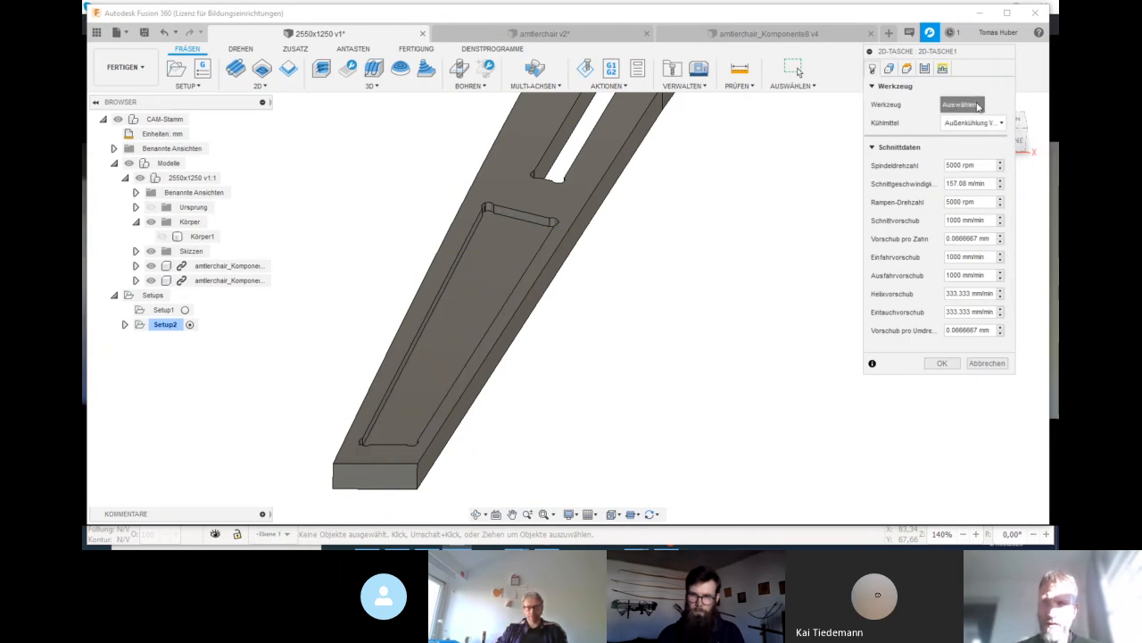
pyautogui.click(964, 105)
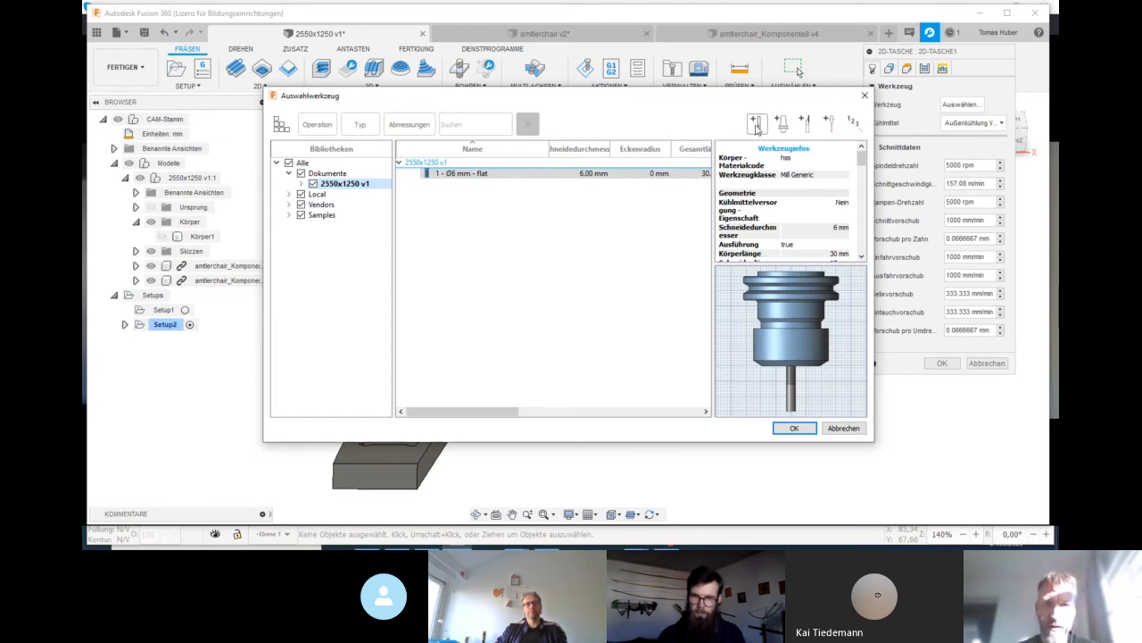
pyautogui.click(767, 128)
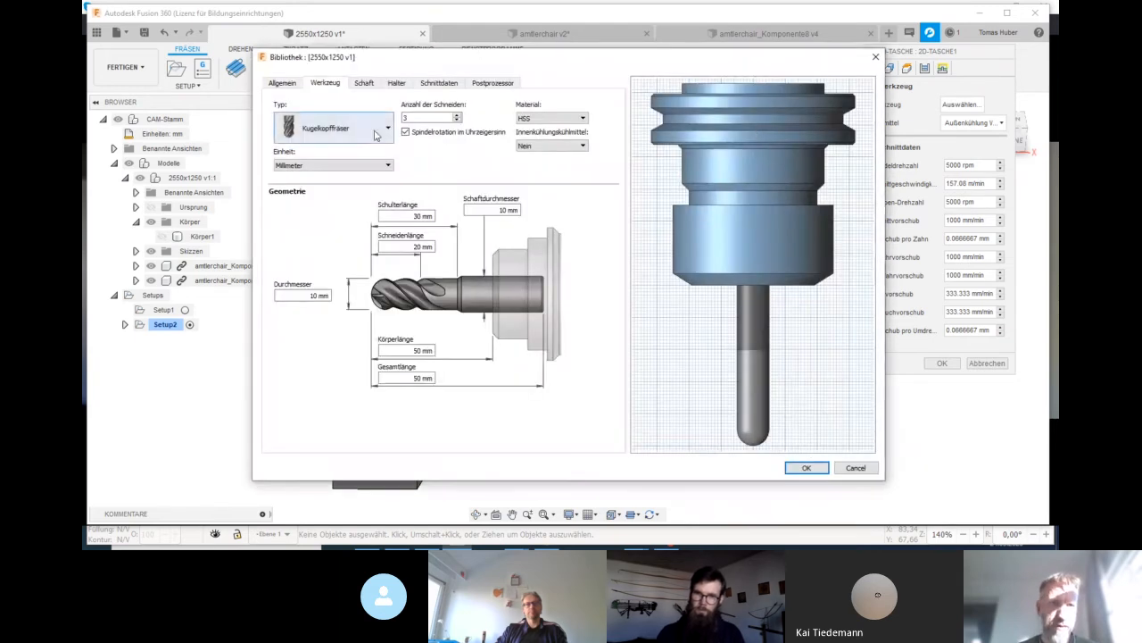
pyautogui.click(376, 133)
pyautogui.click(335, 158)
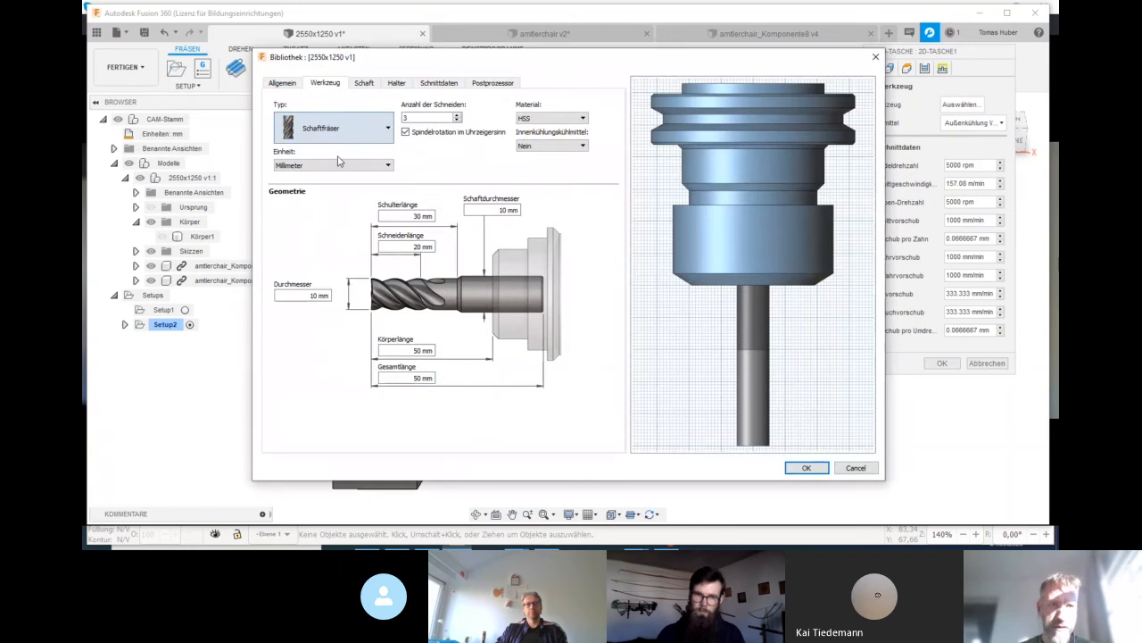
pyautogui.click(314, 297)
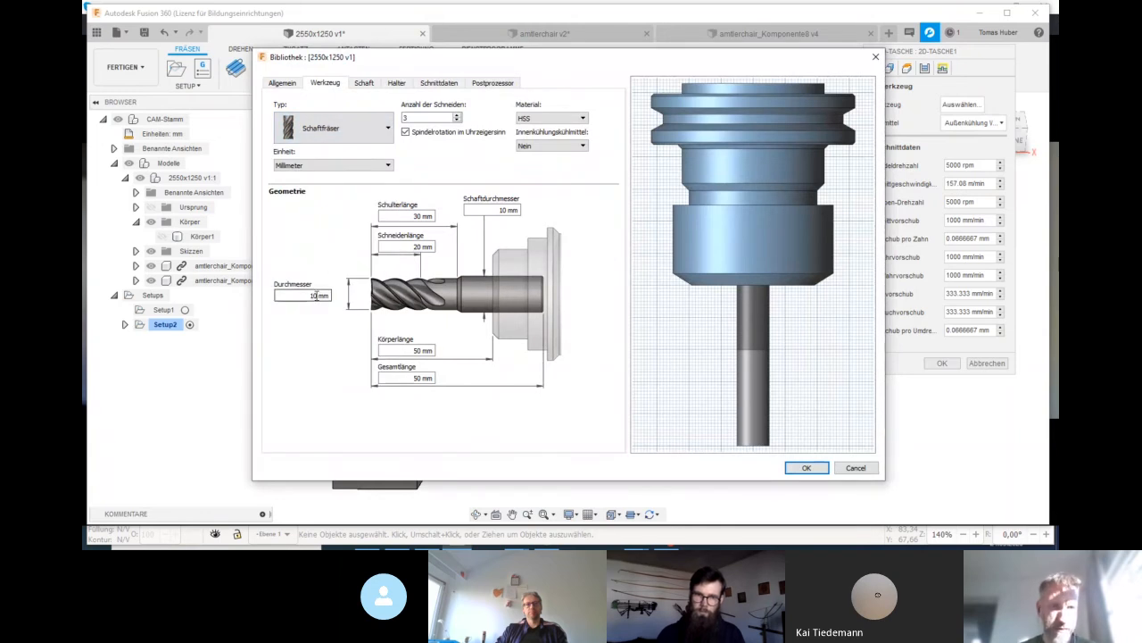
pyautogui.write('6')
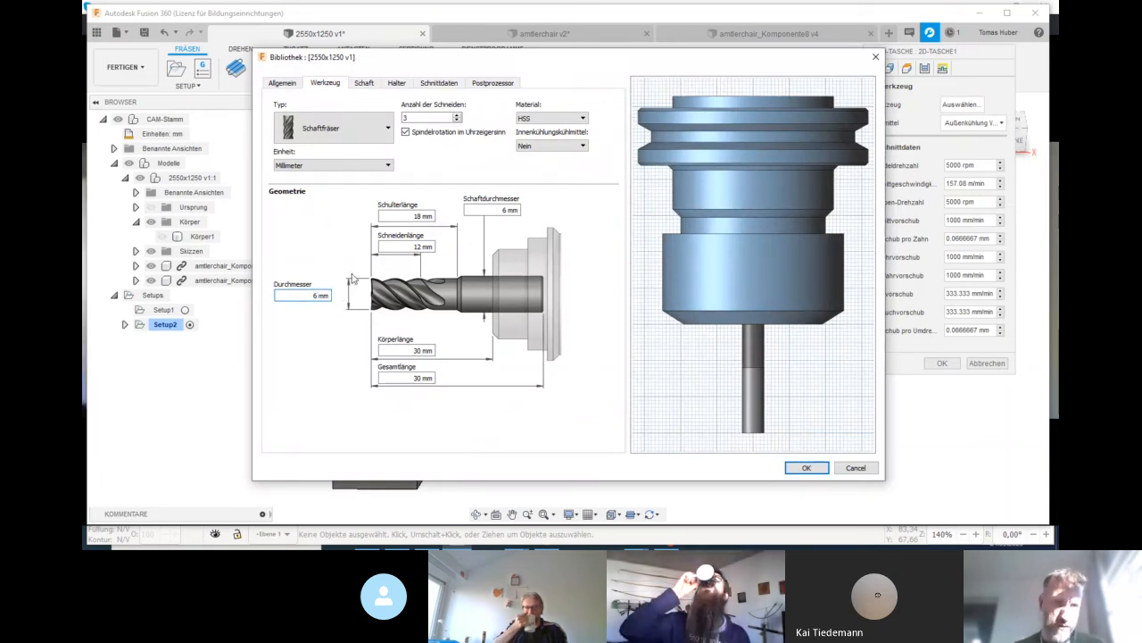
pyautogui.click(792, 469)
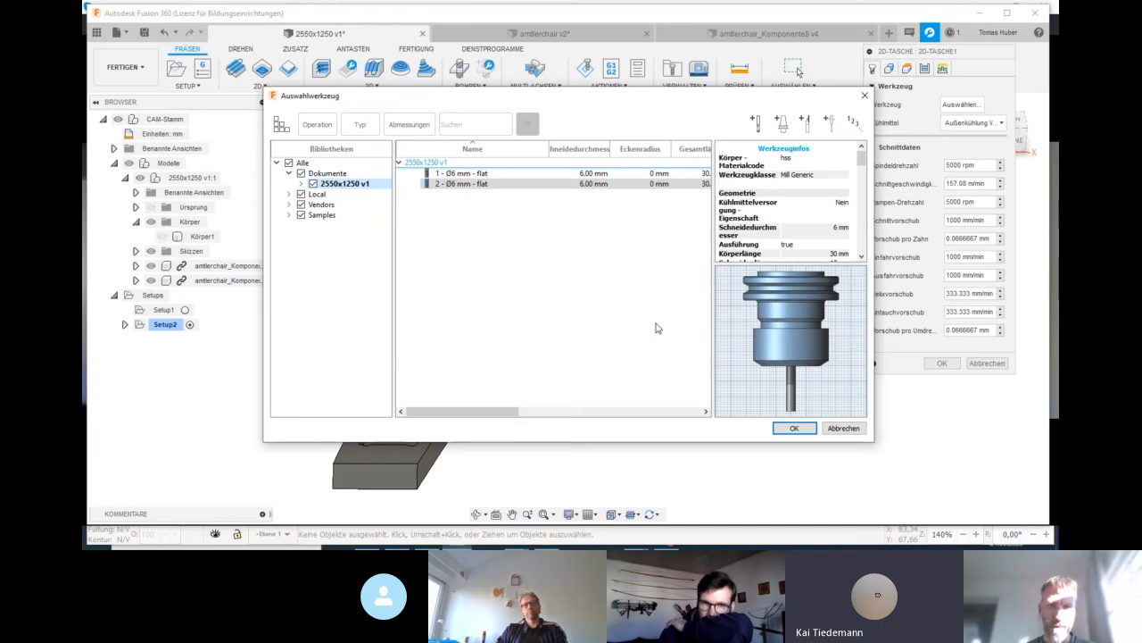
pyautogui.click(840, 429)
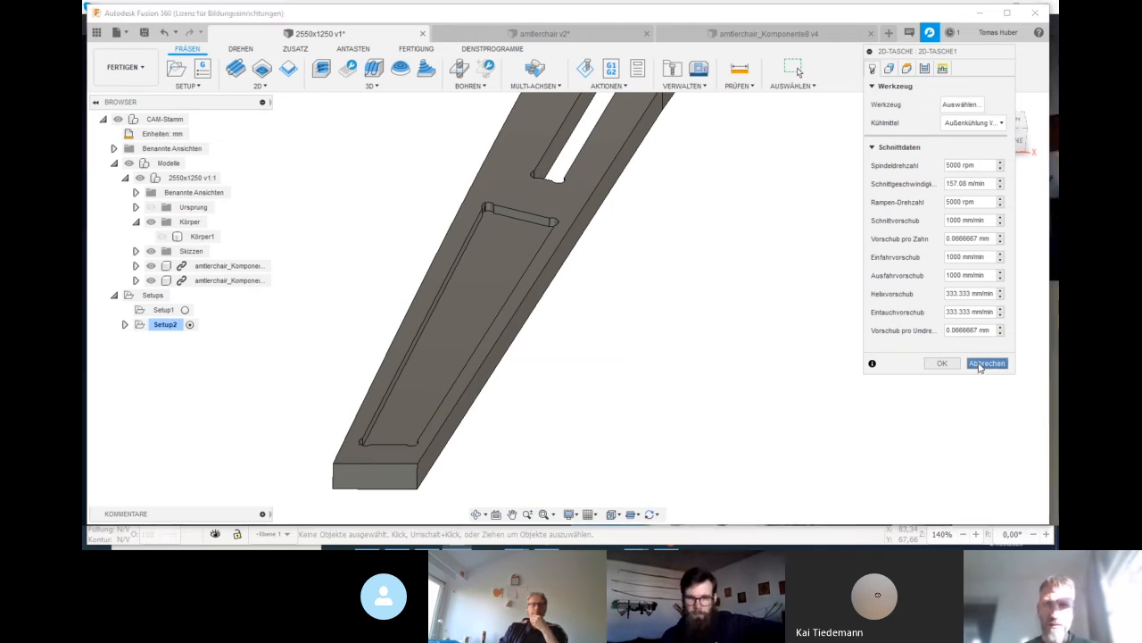
pyautogui.click(980, 366)
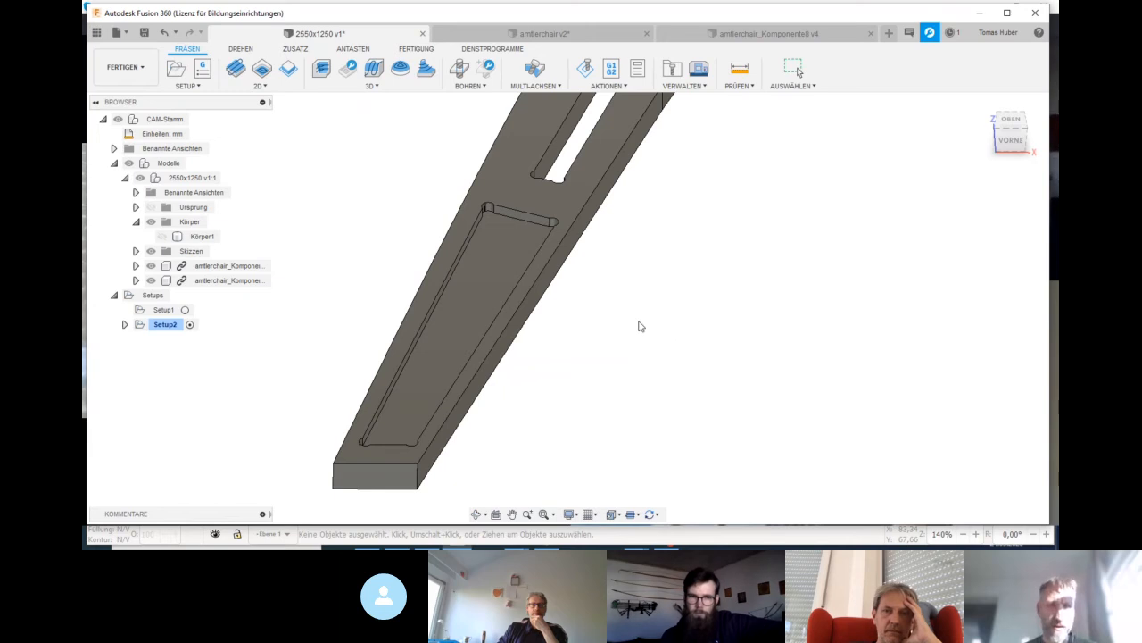
# Show the sheet's body Körper1 again and switch to the Konstruktion workspace
pyautogui.scroll(-2, 630, 316)
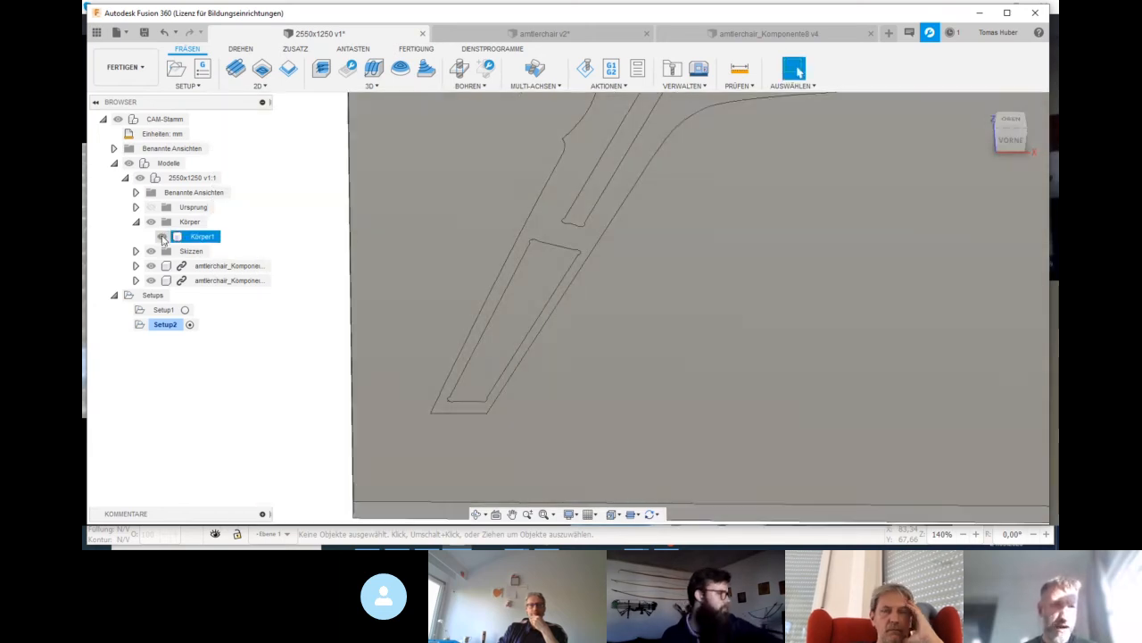
pyautogui.click(162, 238)
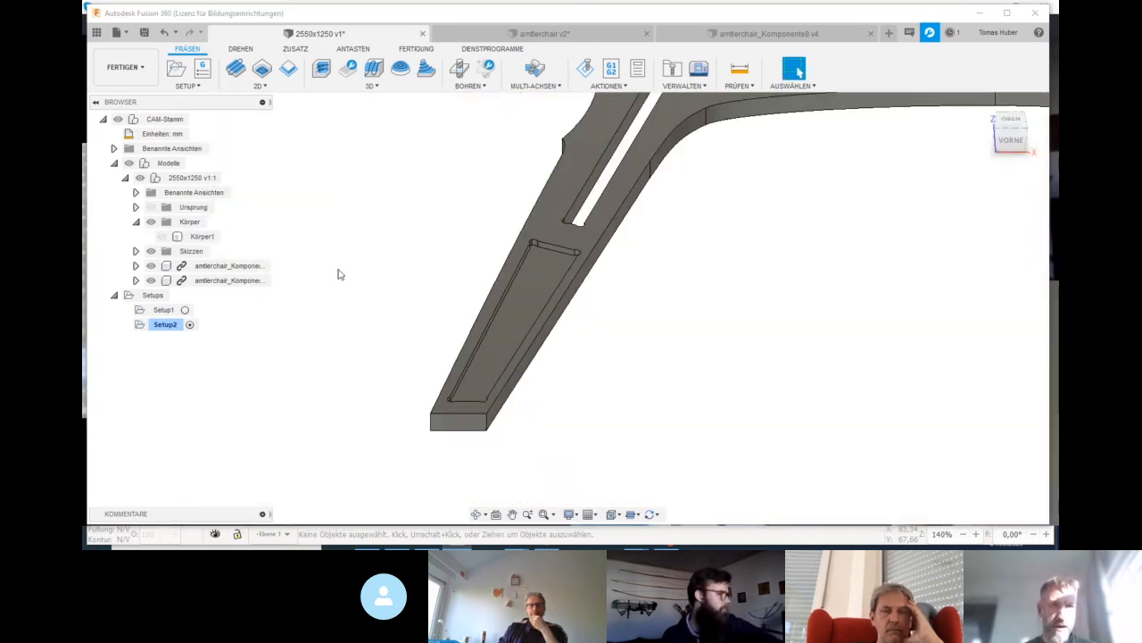
pyautogui.click(161, 237)
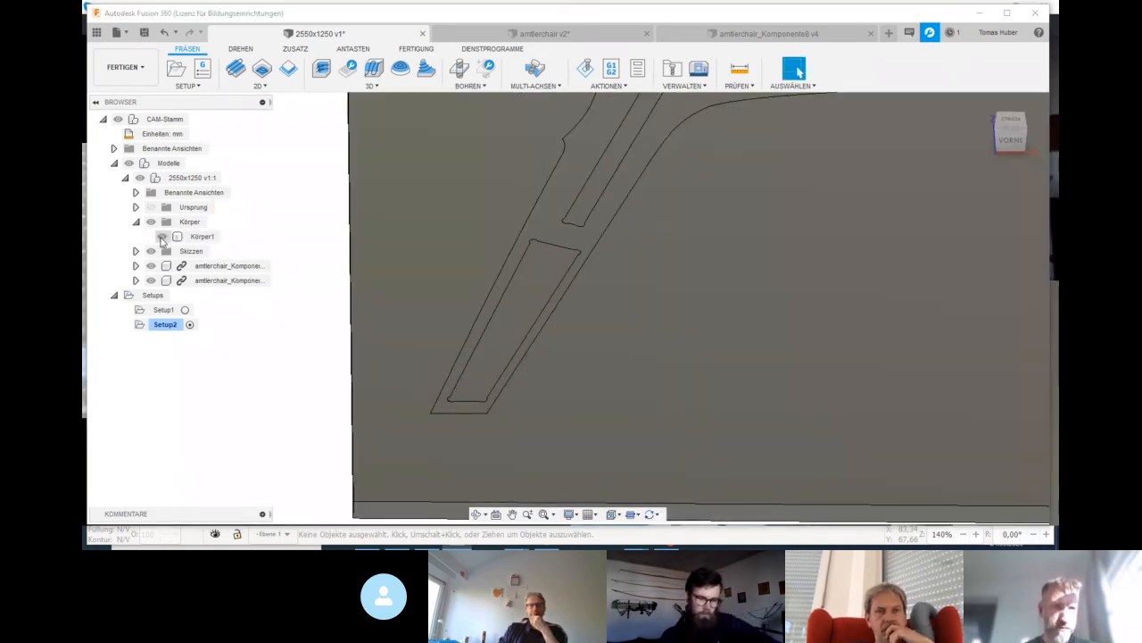
pyautogui.click(134, 73)
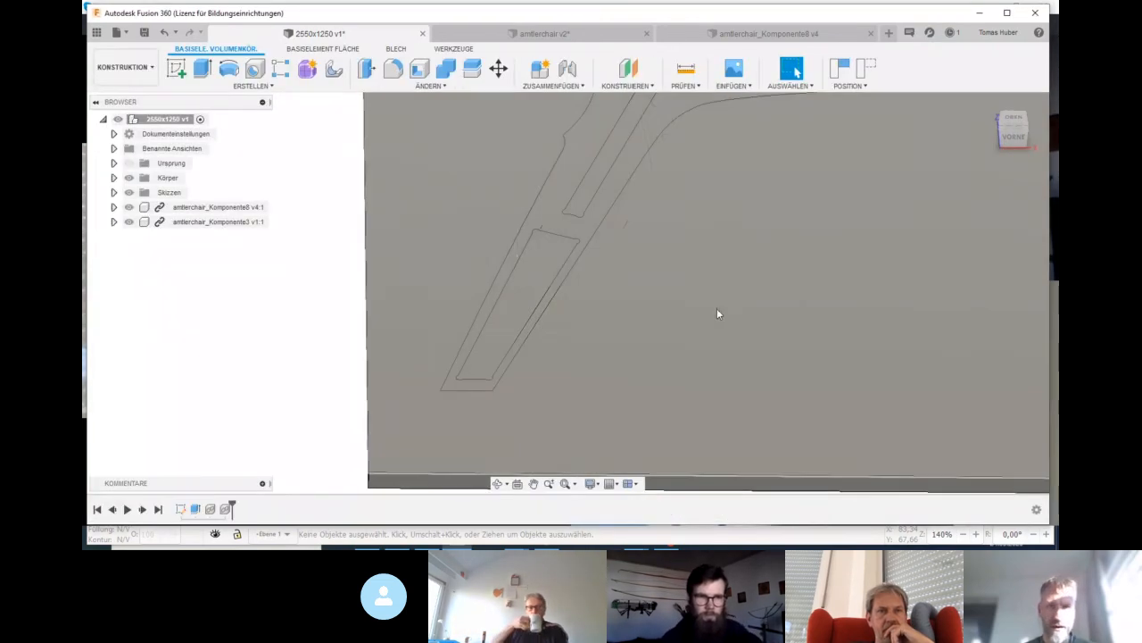
# Start a new sketch on the sheet's large upper face, capturing the moved components' current position
pyautogui.scroll(-7, 728, 299)
pyautogui.moveTo(840, 282); pyautogui.dragTo(686, 347, button='middle')
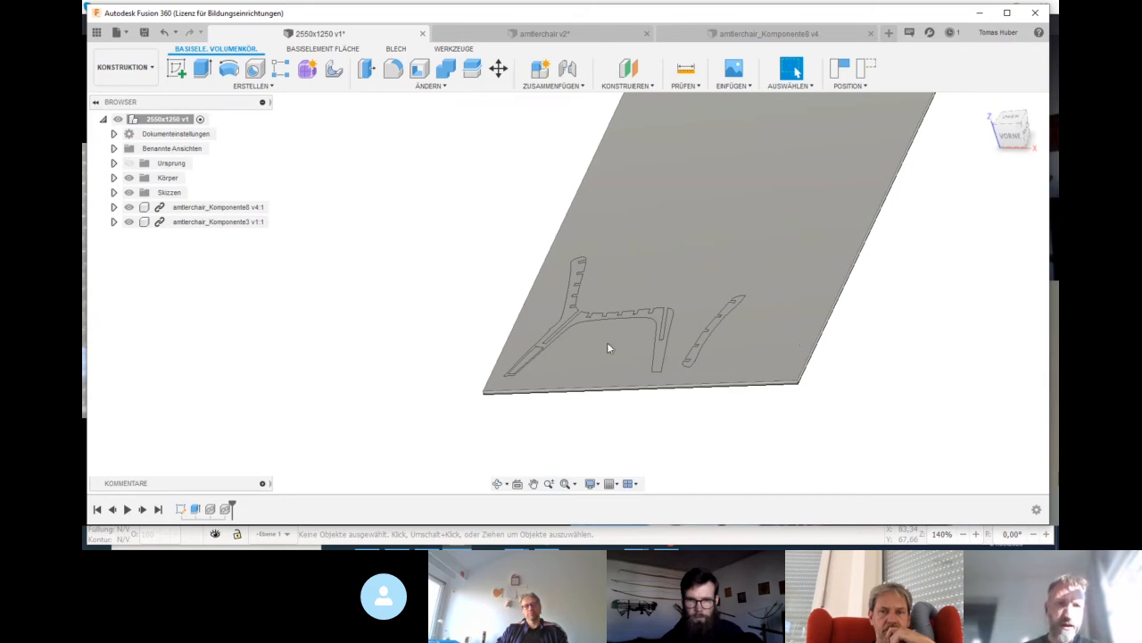
pyautogui.click(581, 369)
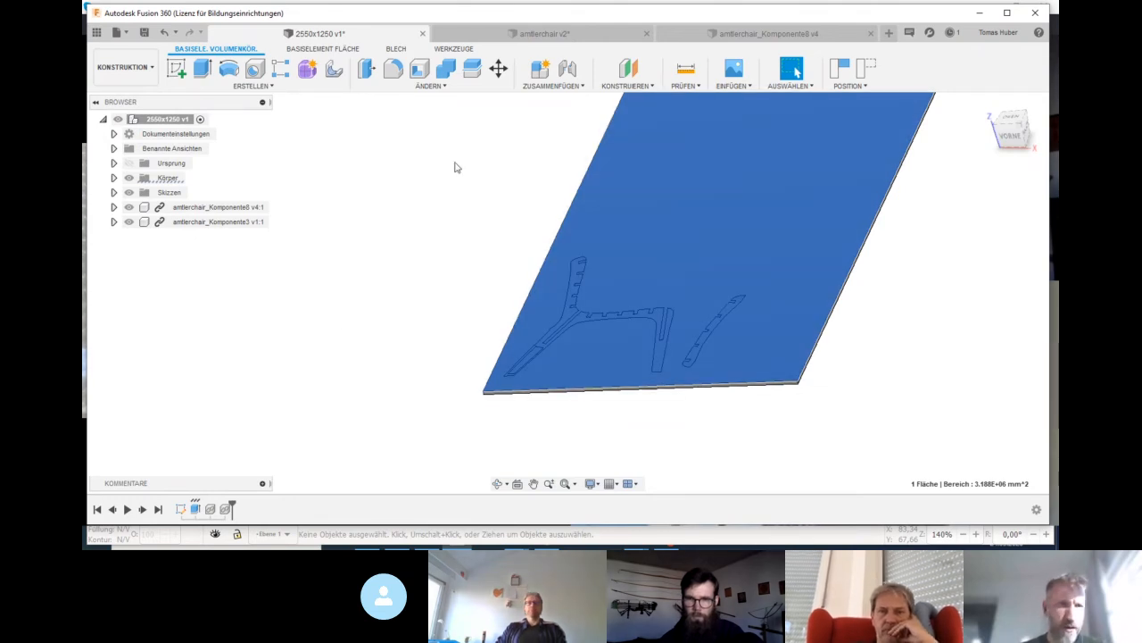
pyautogui.click(176, 70)
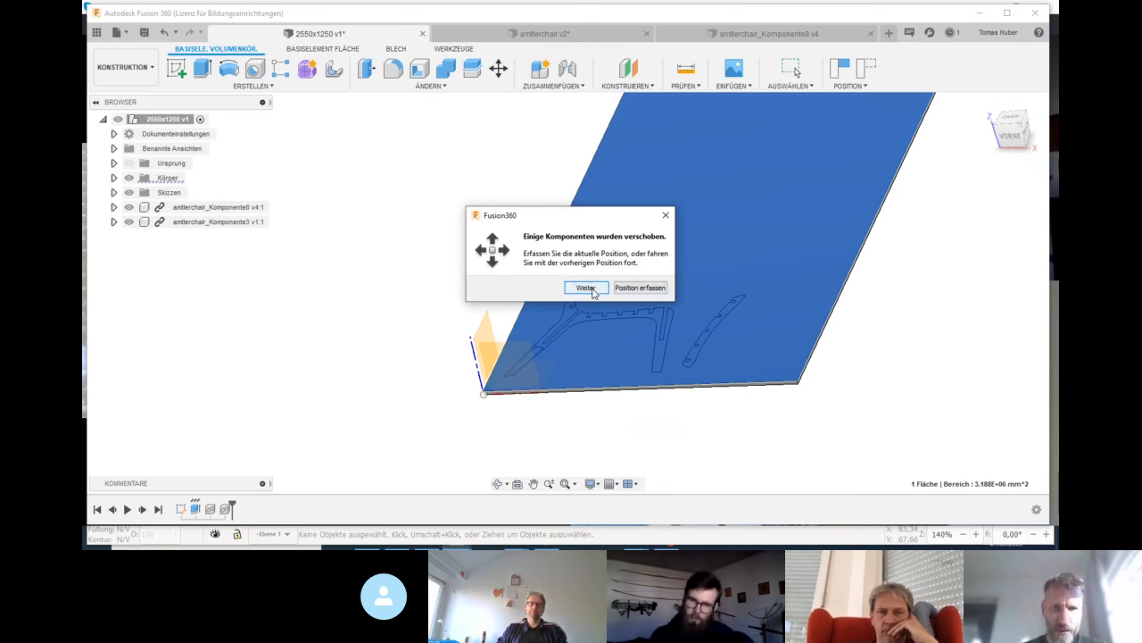
pyautogui.click(639, 287)
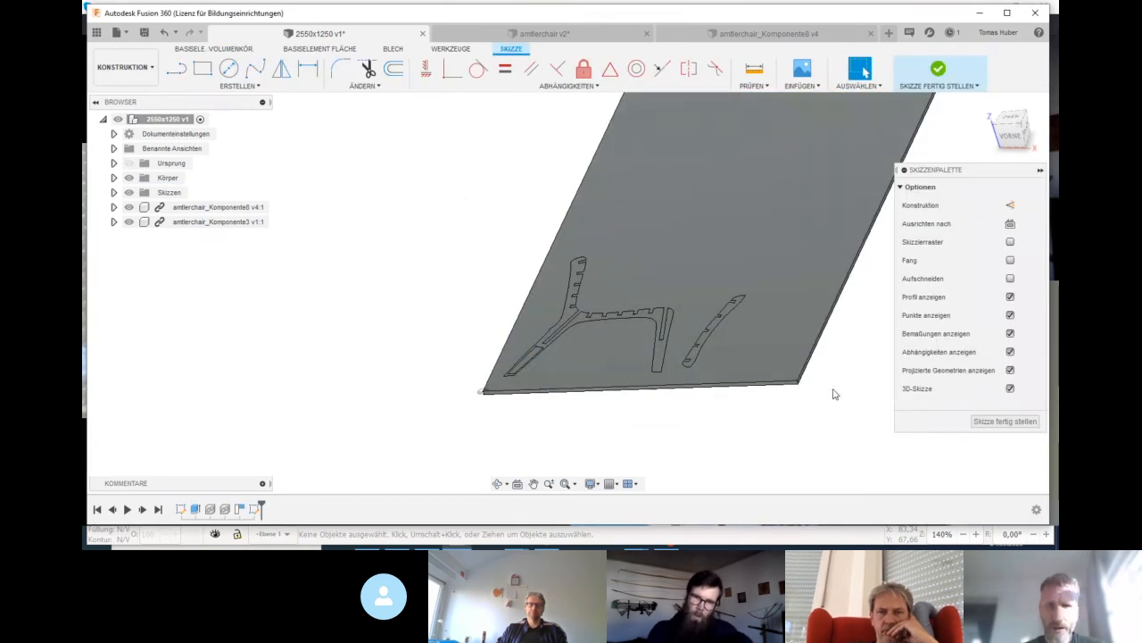
# Place a sketch point just inside each of the sheet's two lower corners, both at the same height
pyautogui.click(1013, 124)
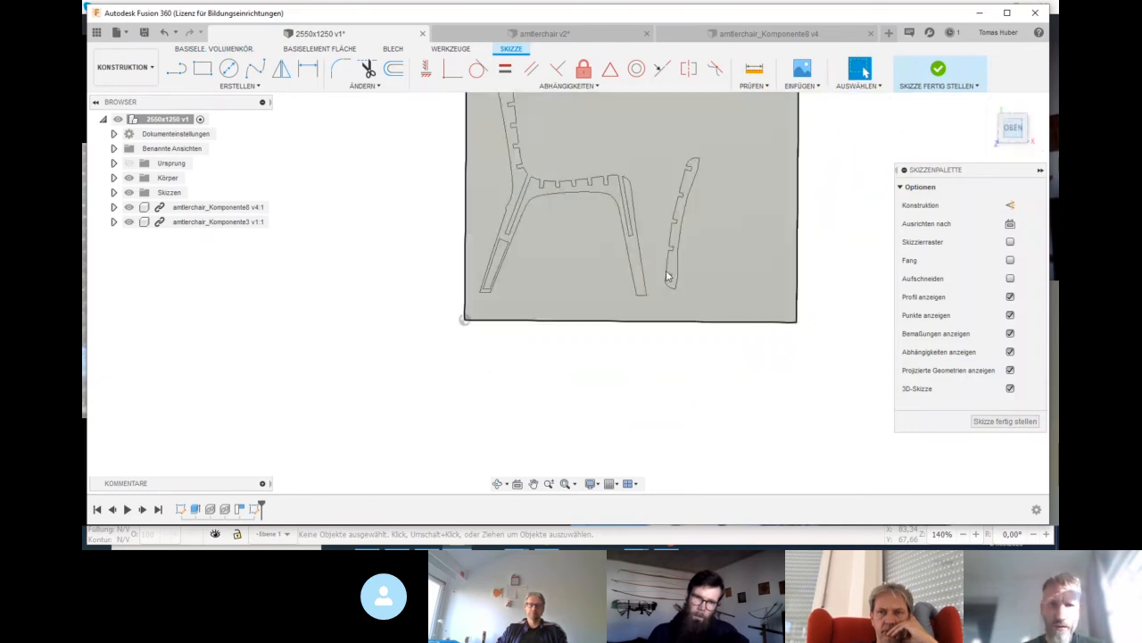
pyautogui.moveTo(635, 231); pyautogui.dragTo(599, 354, button='middle')
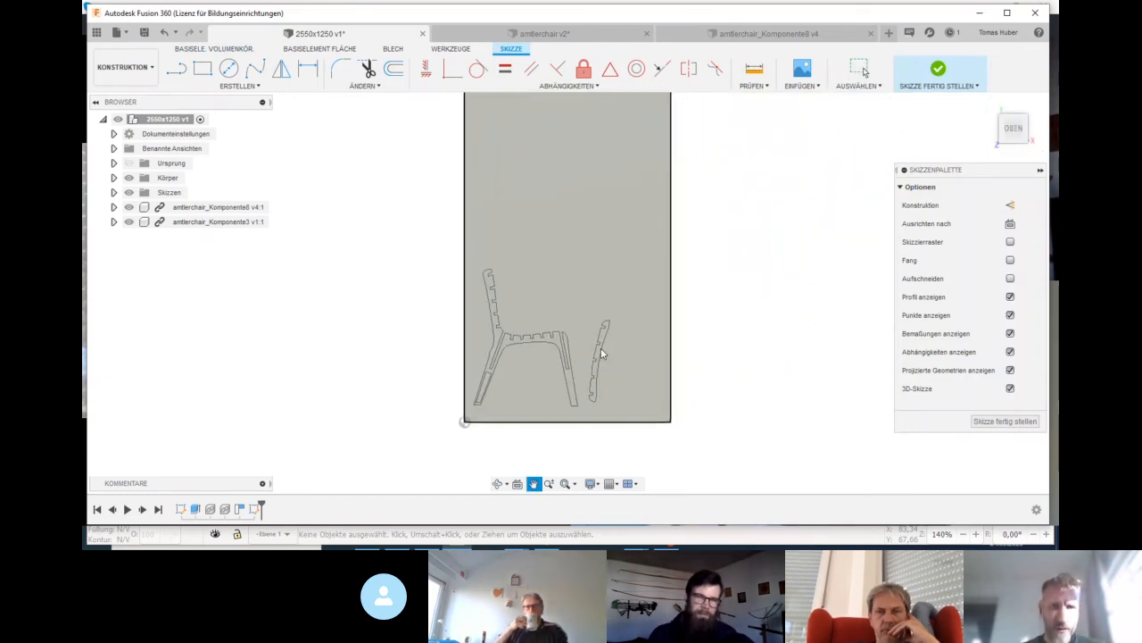
pyautogui.scroll(-3, 601, 353)
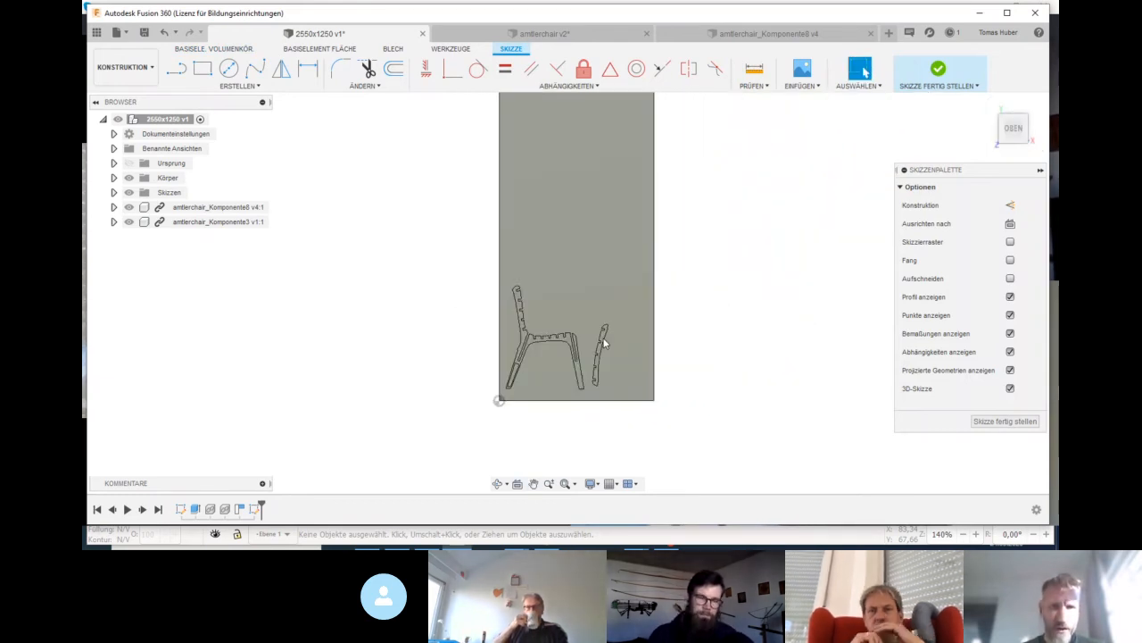
pyautogui.click(252, 86)
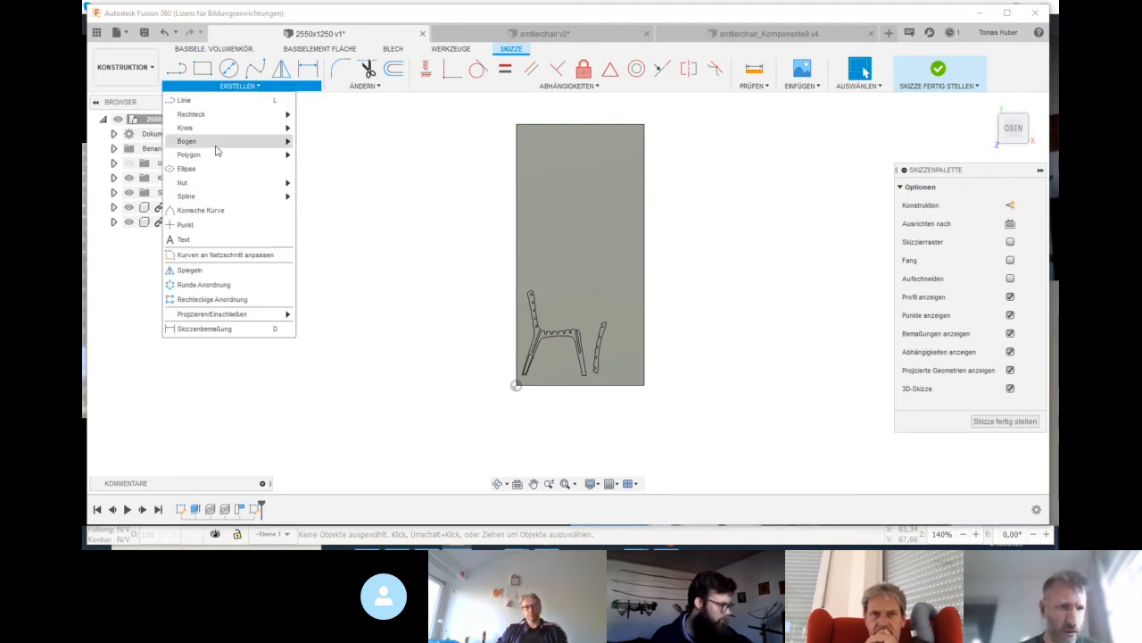
pyautogui.click(185, 226)
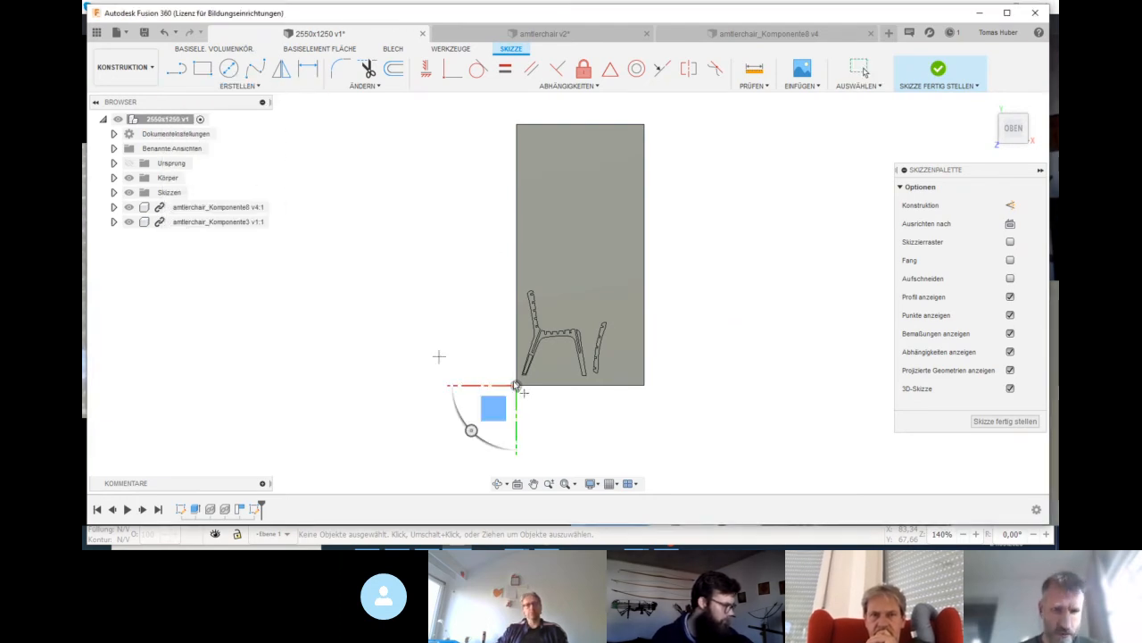
pyautogui.scroll(5, 538, 393)
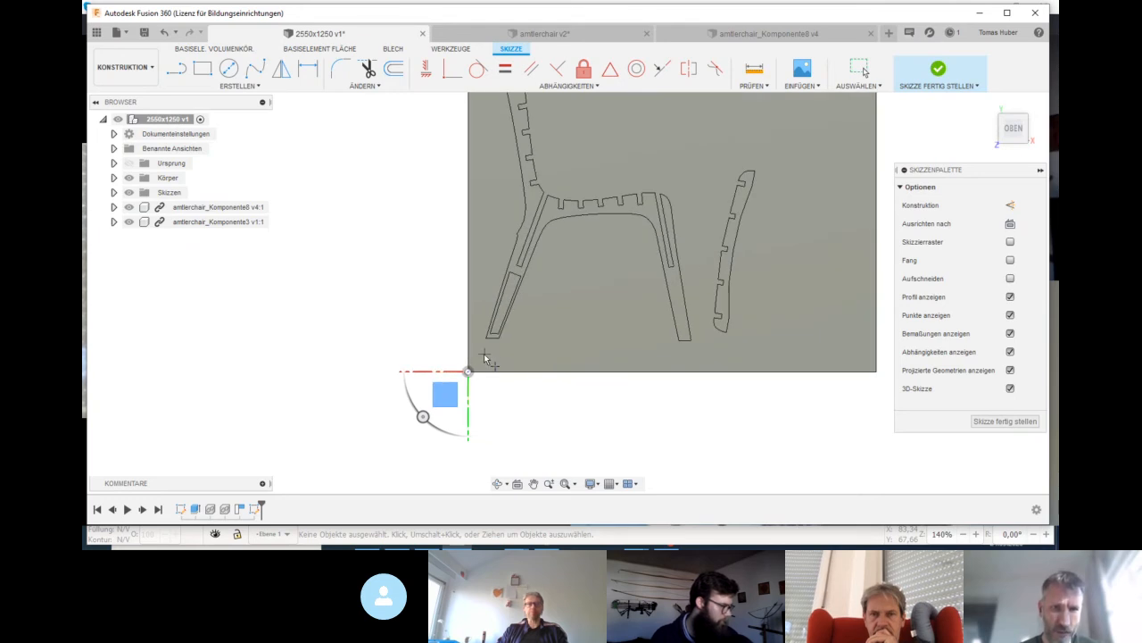
pyautogui.click(481, 360)
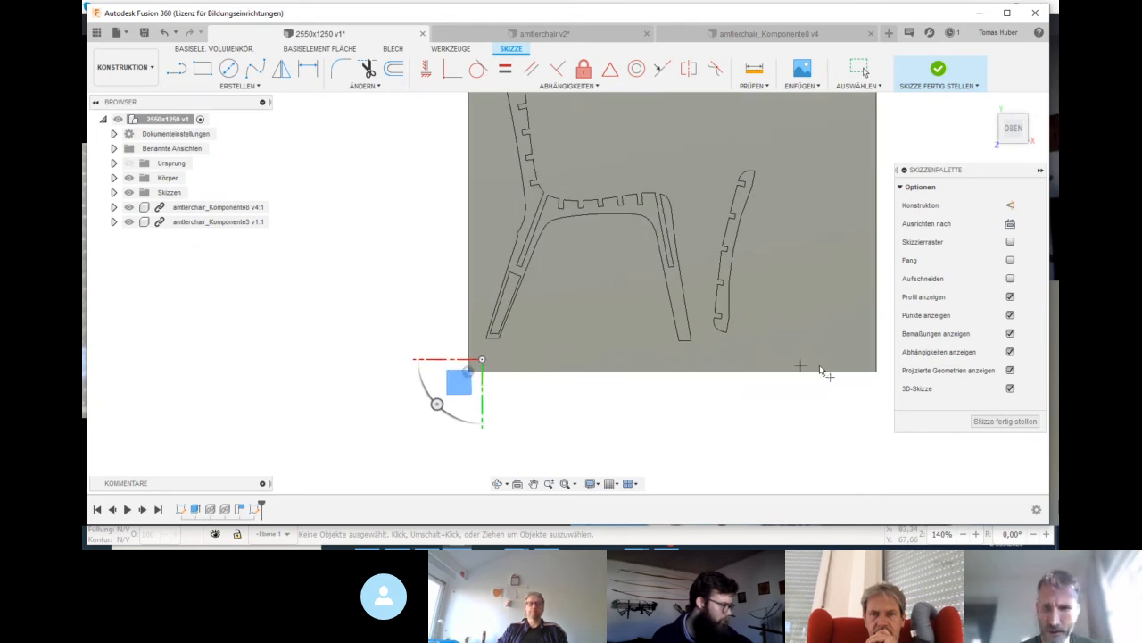
pyautogui.scroll(3, 864, 364)
pyautogui.click(866, 364)
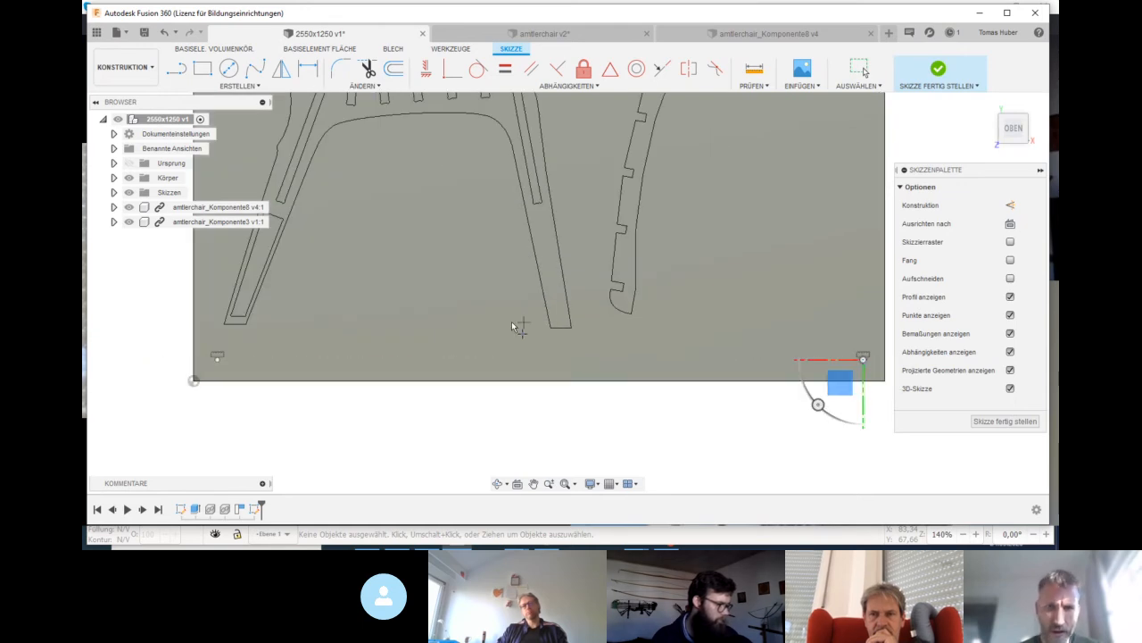
# Add five sketch points: two along the sheet's left edge beside and above the backrest, one above the seat, one between frame and strip, one near the right edge
pyautogui.scroll(-3, 503, 324)
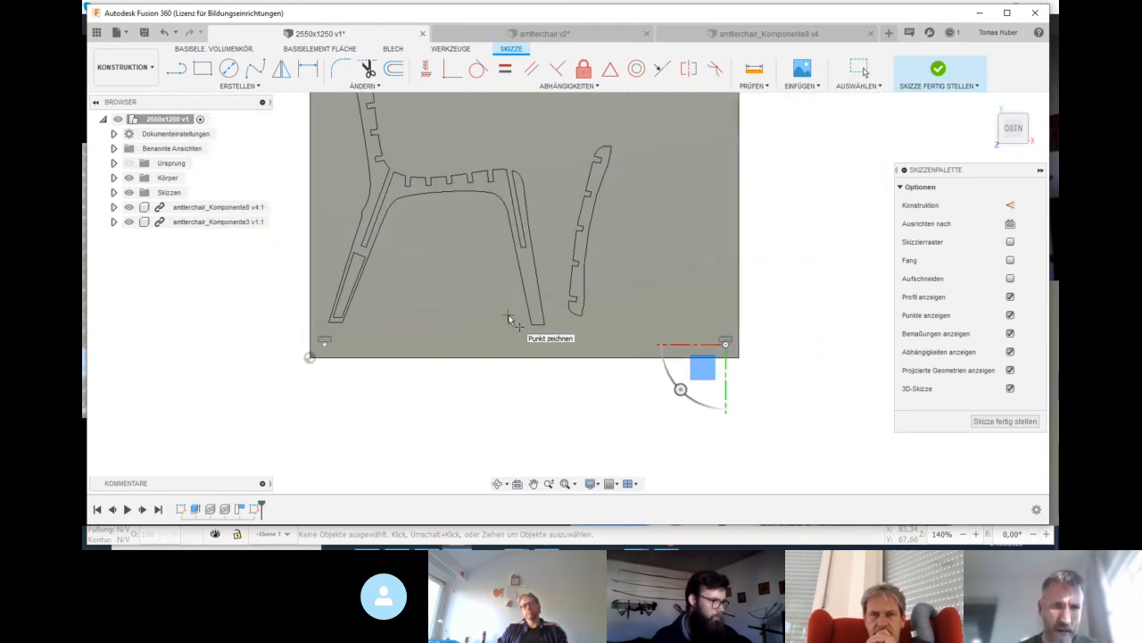
pyautogui.click(336, 175)
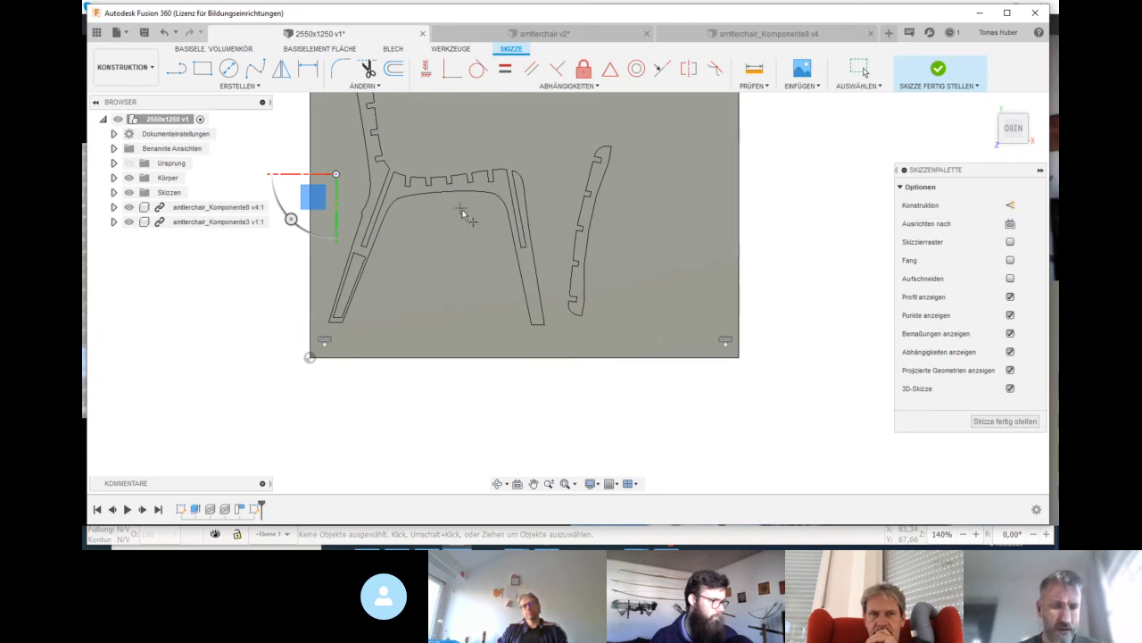
pyautogui.moveTo(467, 251)
pyautogui.keyDown('shift'); pyautogui.mouseDown(button='middle')
pyautogui.moveTo(490, 316)
pyautogui.moveTo(443, 229)
pyautogui.mouseUp(button='middle'); pyautogui.keyUp('shift')
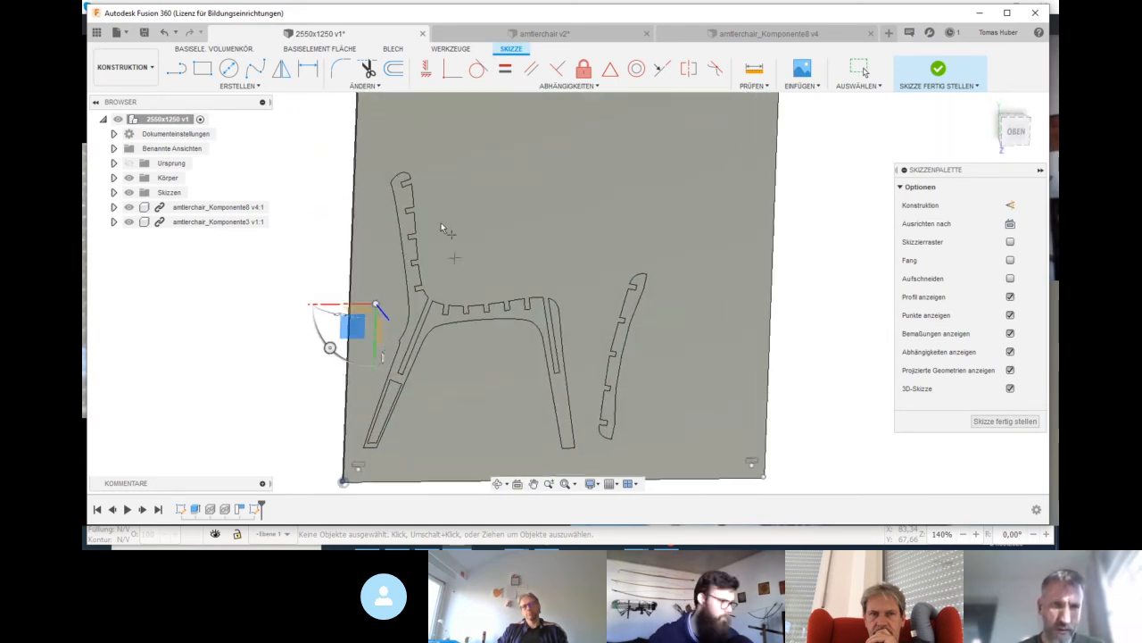
pyautogui.click(374, 153)
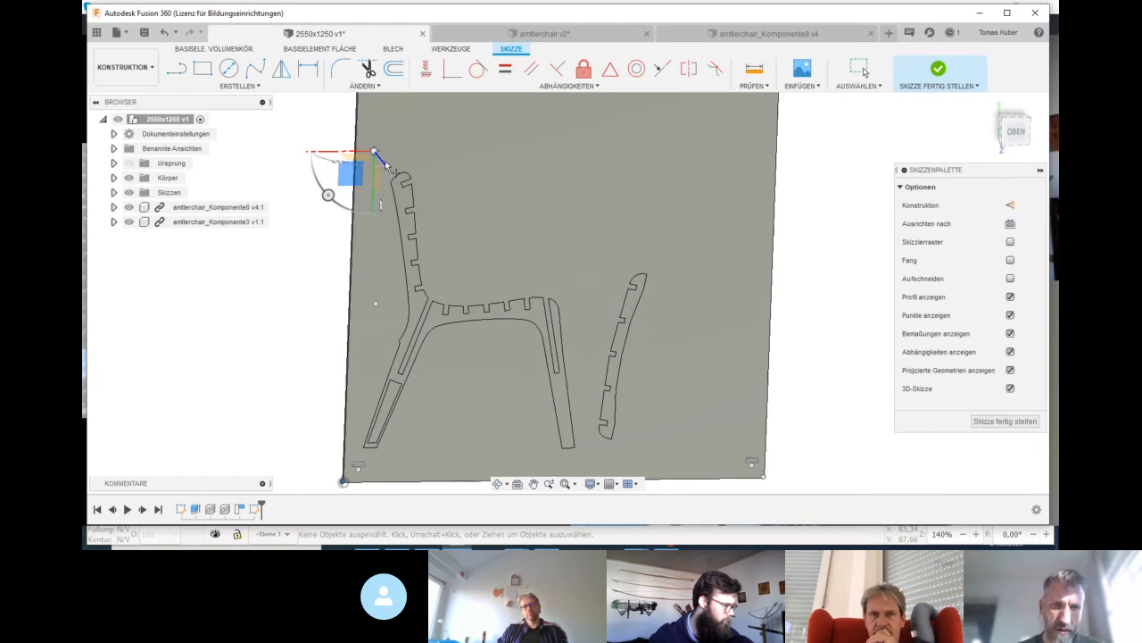
pyautogui.click(454, 276)
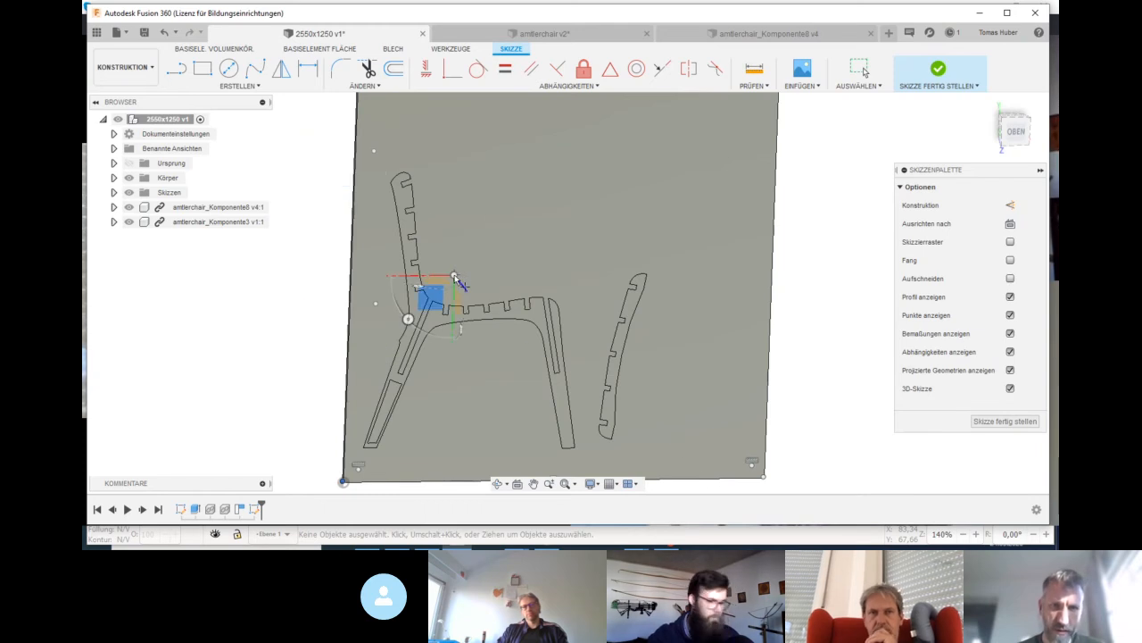
pyautogui.click(589, 286)
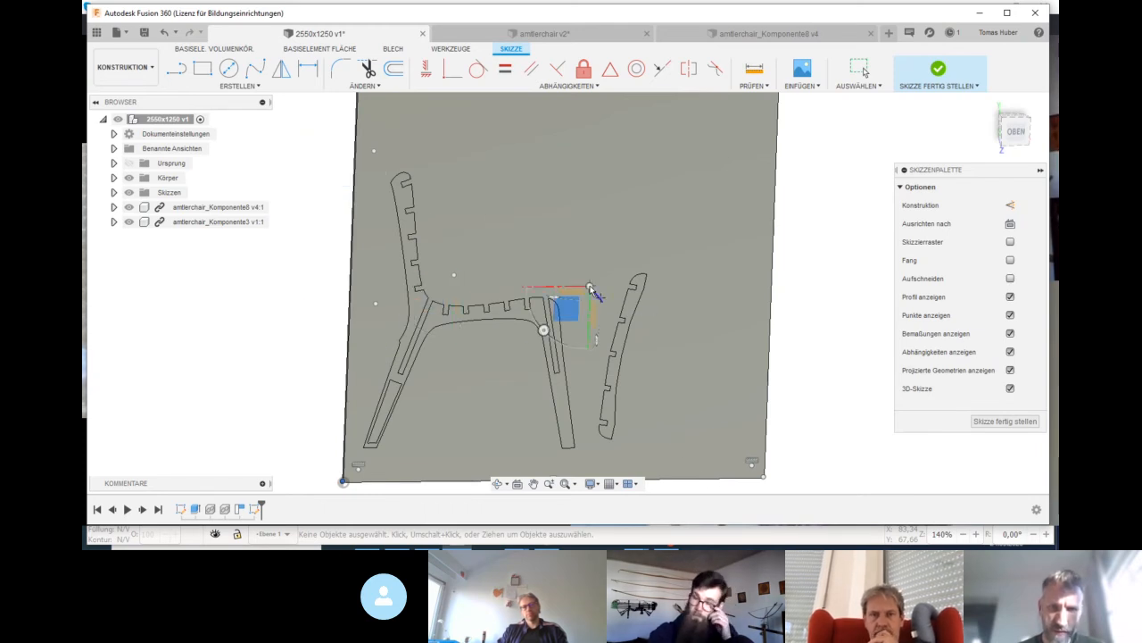
pyautogui.click(753, 280)
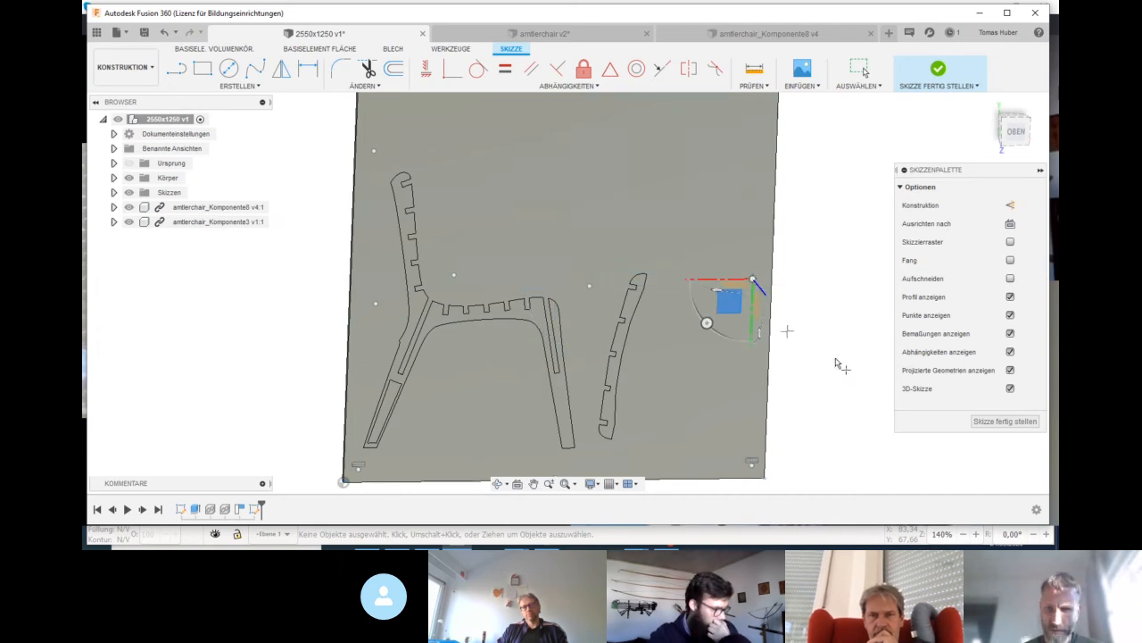
# Finish the sketch of points and return to the Fertigen workspace
pyautogui.click(995, 423)
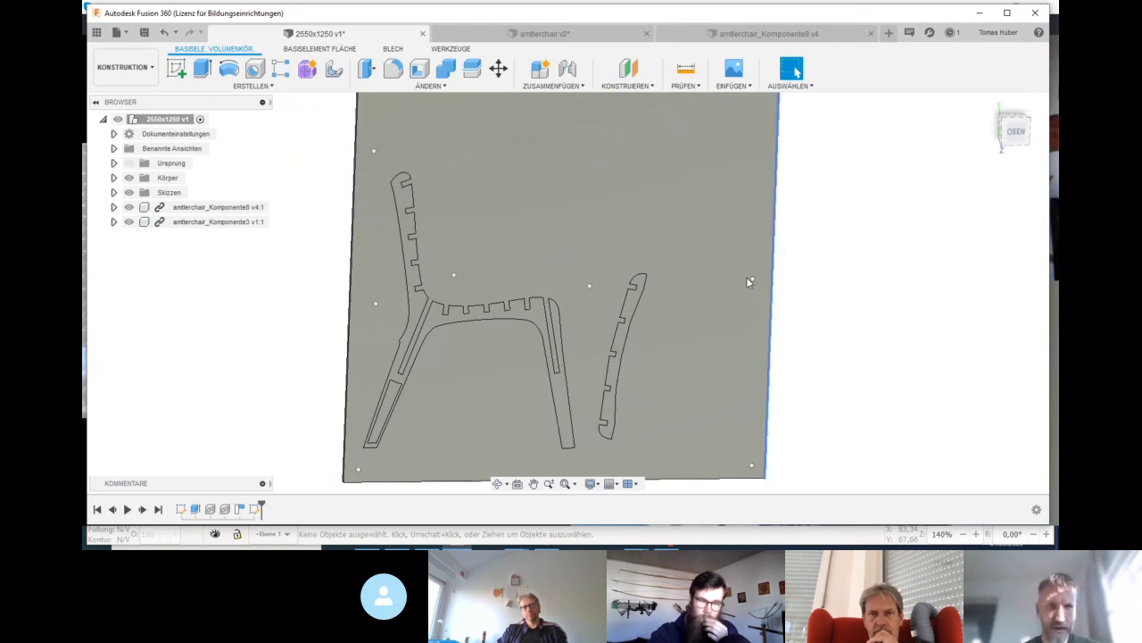
pyautogui.click(126, 67)
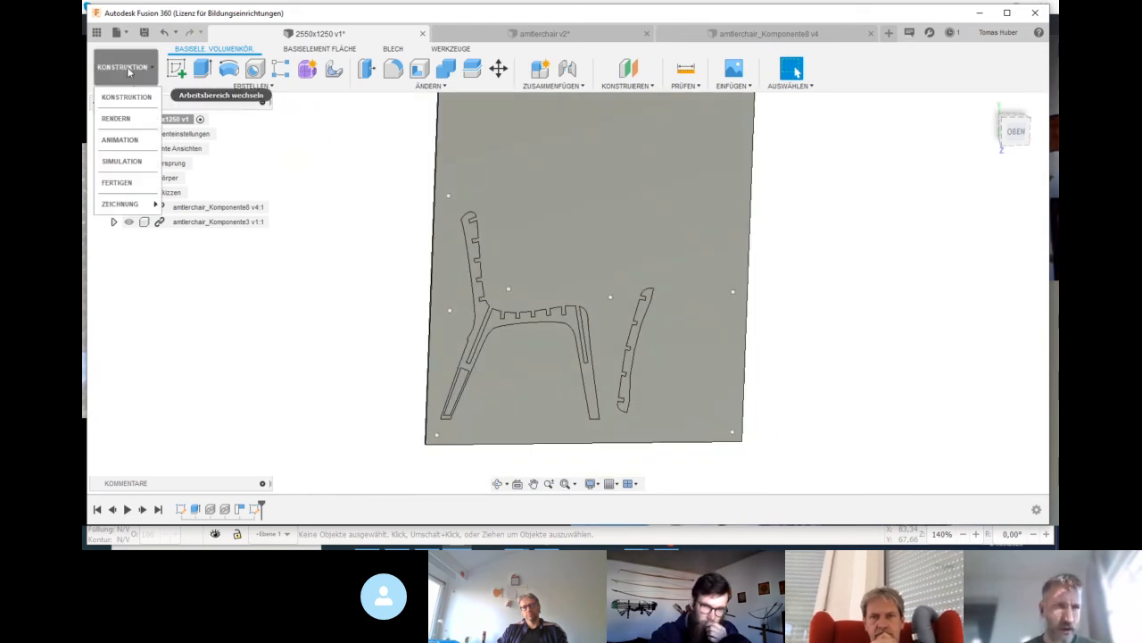
pyautogui.click(130, 184)
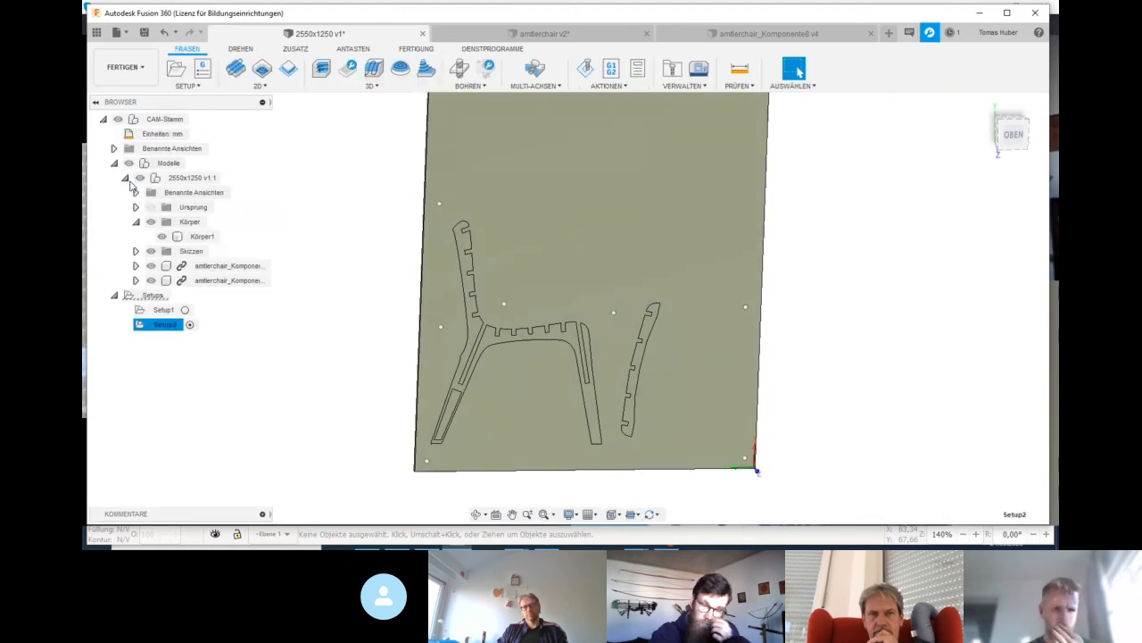
# Start a Bohren operation in Setup2 and open the tool selection for it
pyautogui.click(348, 302)
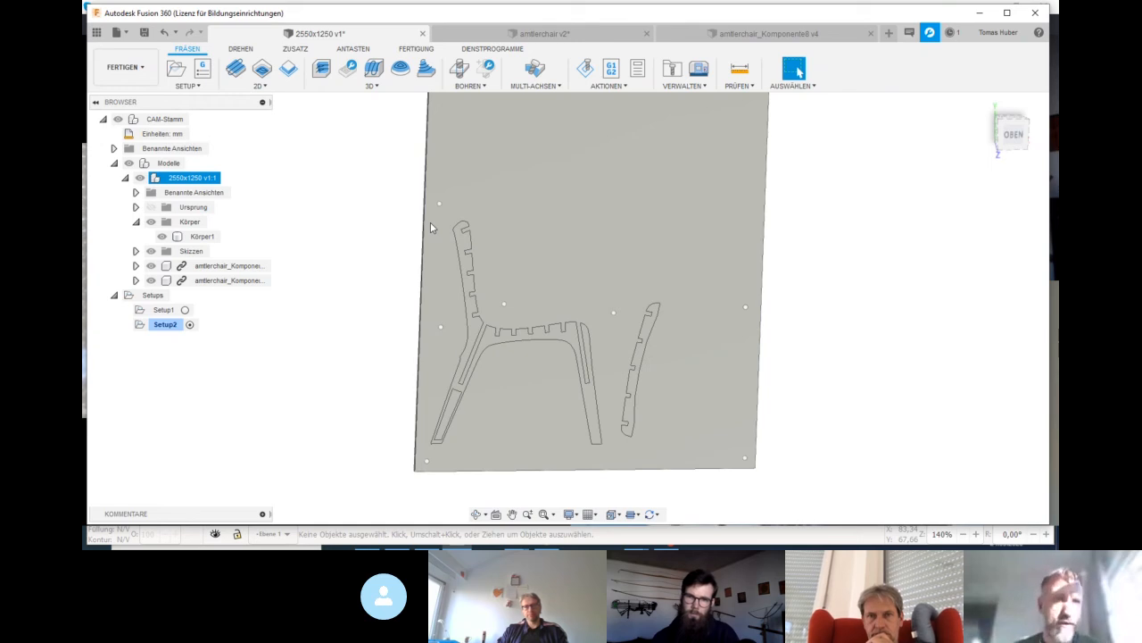
pyautogui.click(267, 89)
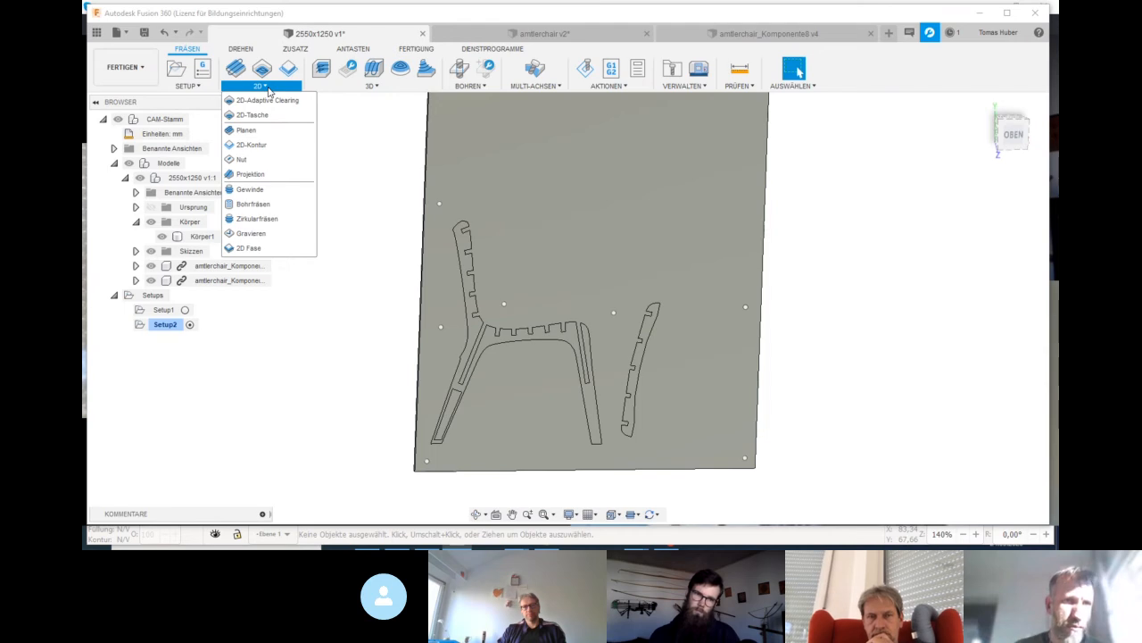
pyautogui.click(371, 86)
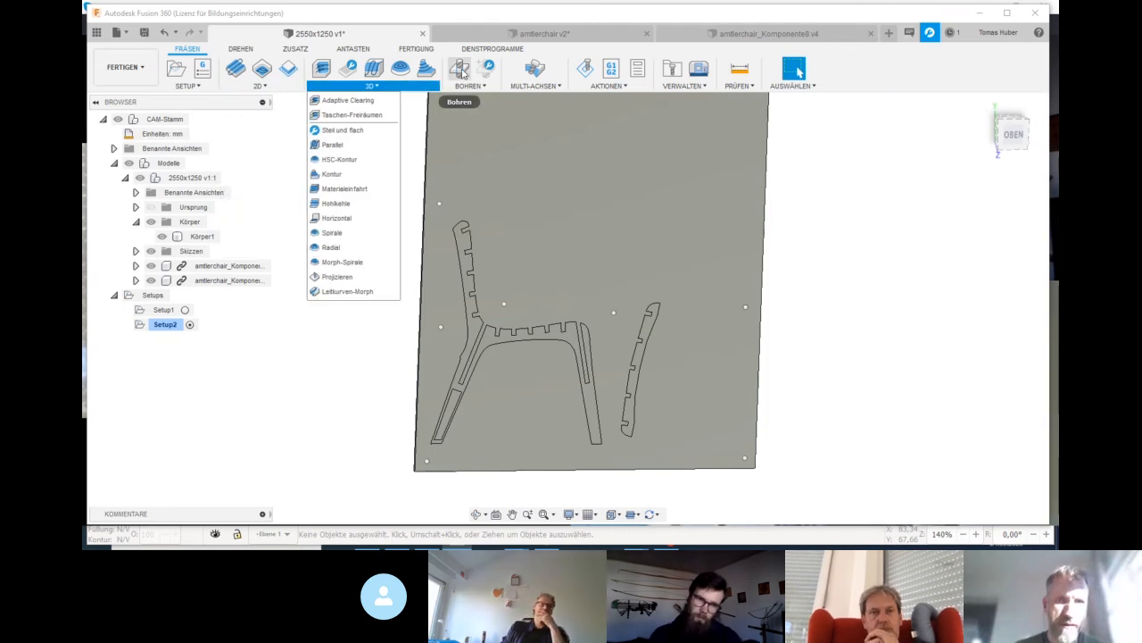
pyautogui.click(461, 72)
pyautogui.click(959, 104)
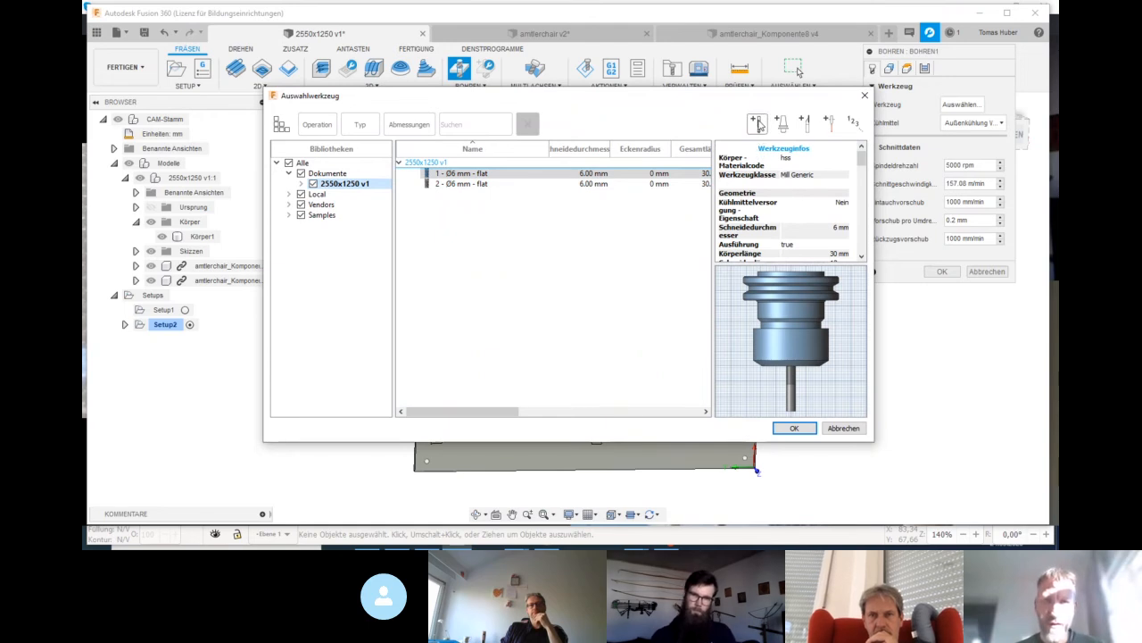
# Create a new tool in the 2550x1250 document library with the type Bohren
pyautogui.click(756, 122)
pyautogui.click(353, 130)
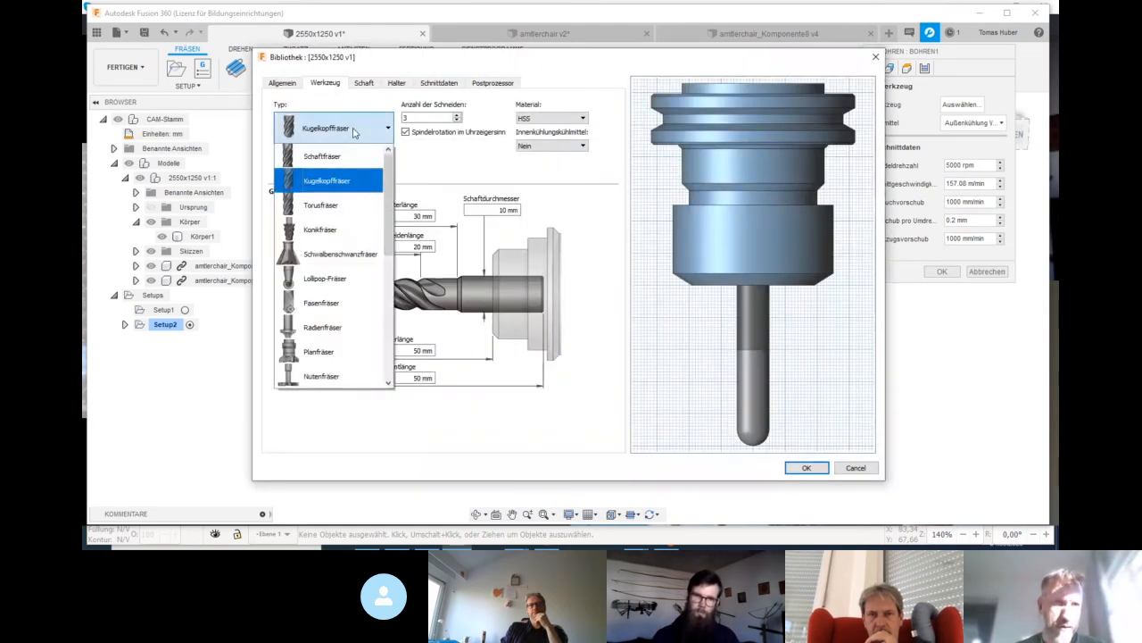
pyautogui.click(376, 180)
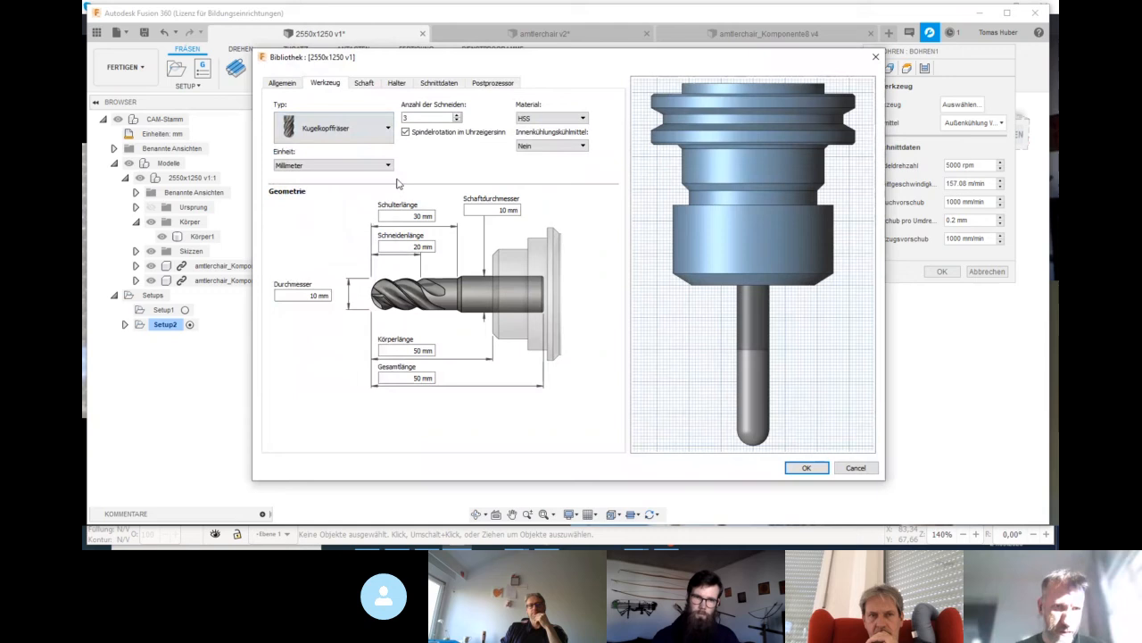
pyautogui.click(388, 132)
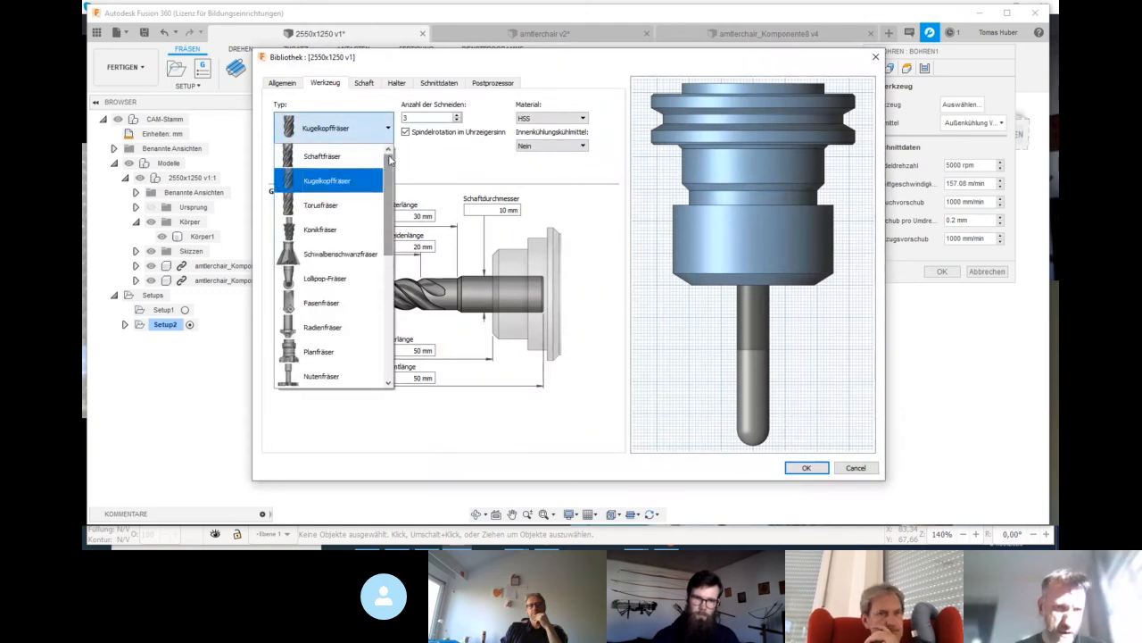
pyautogui.moveTo(388, 170); pyautogui.dragTo(388, 245)
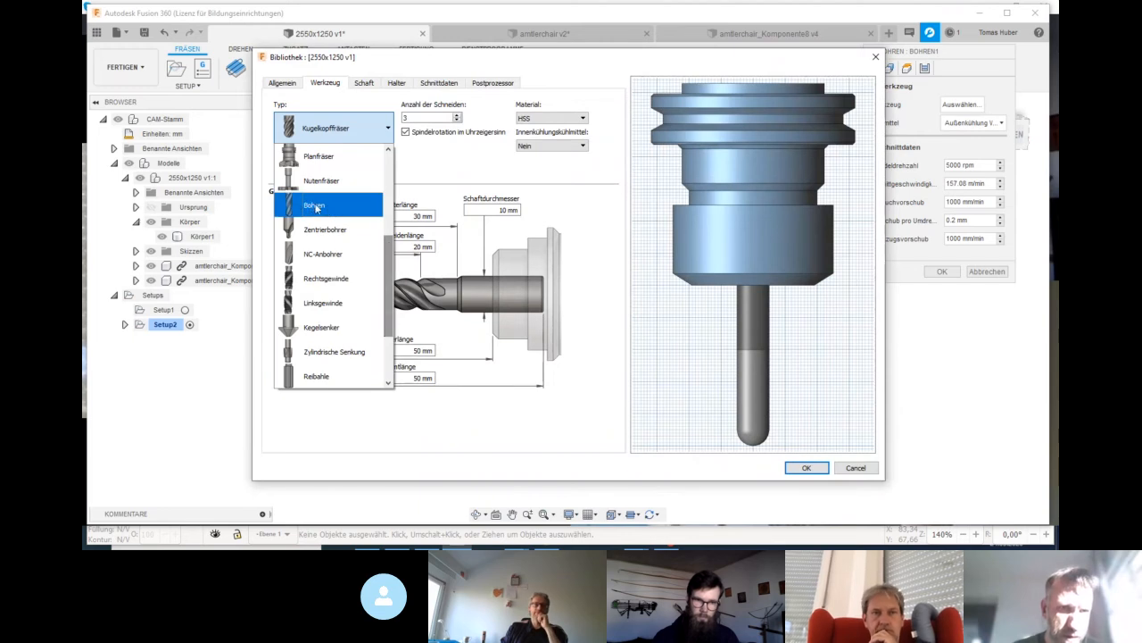
pyautogui.click(310, 206)
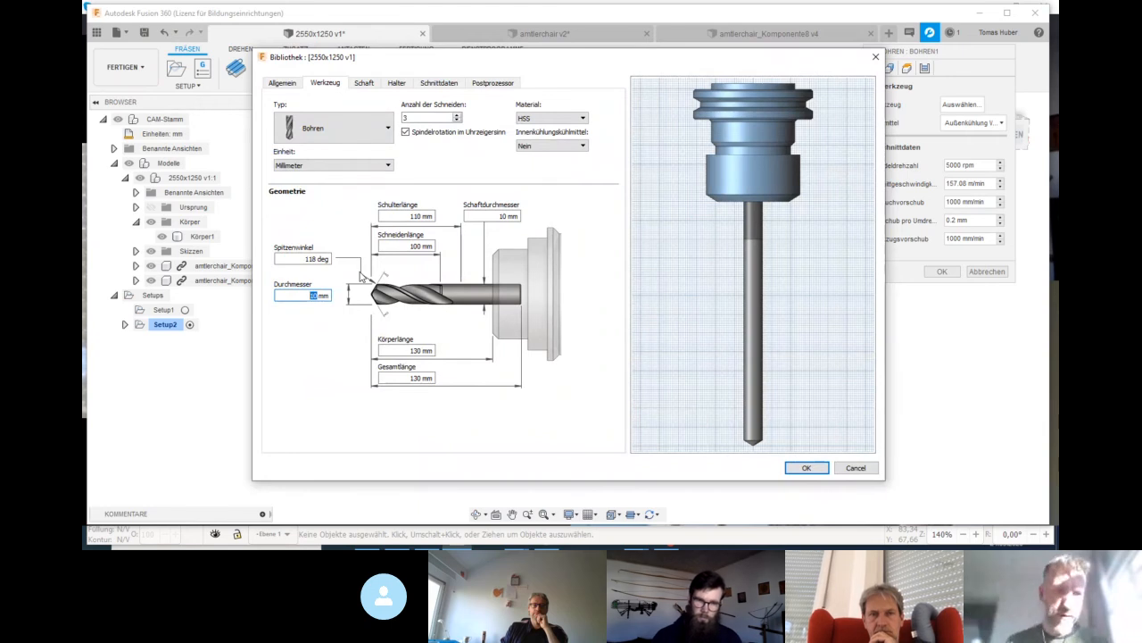
# Set the new drill's diameter to 2 mm and assign it to the drilling operation
pyautogui.write('2')
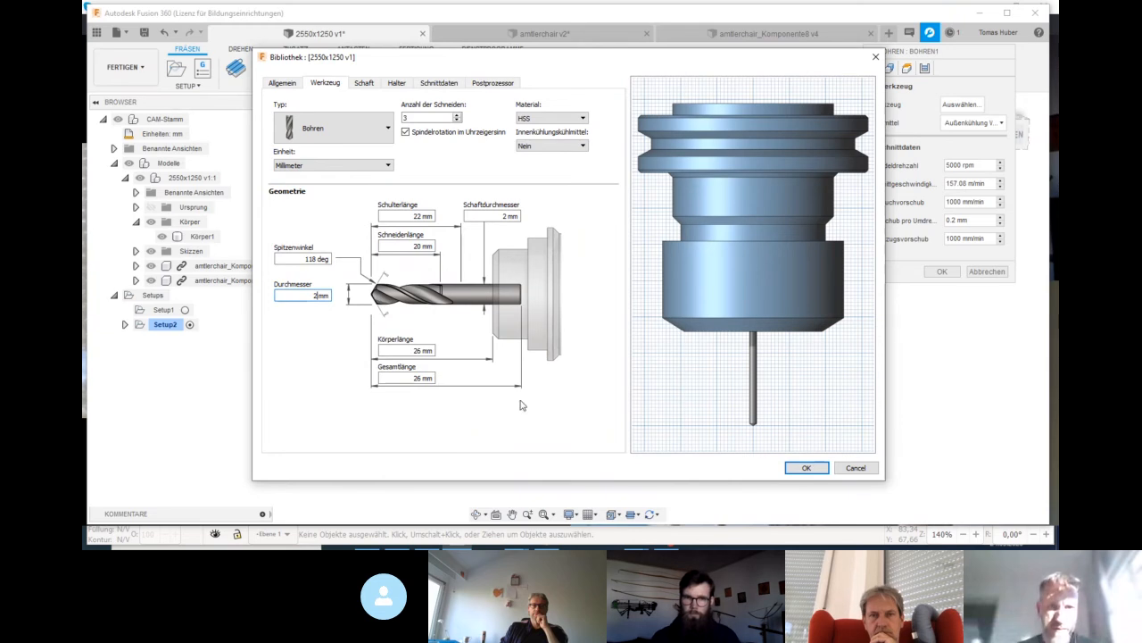
pyautogui.click(806, 468)
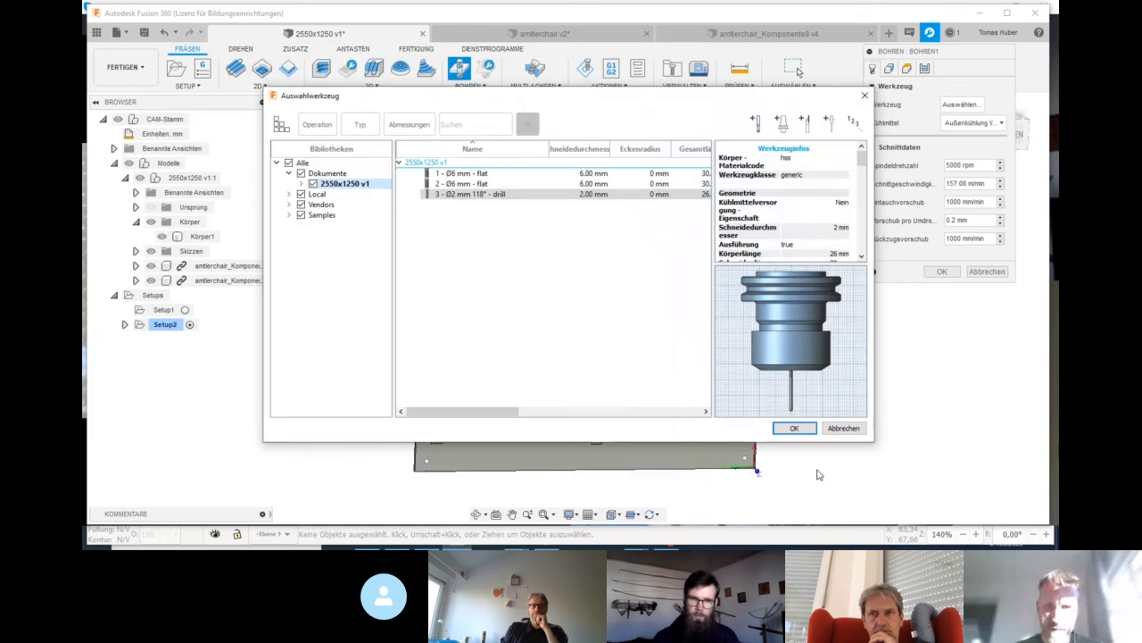
pyautogui.click(795, 429)
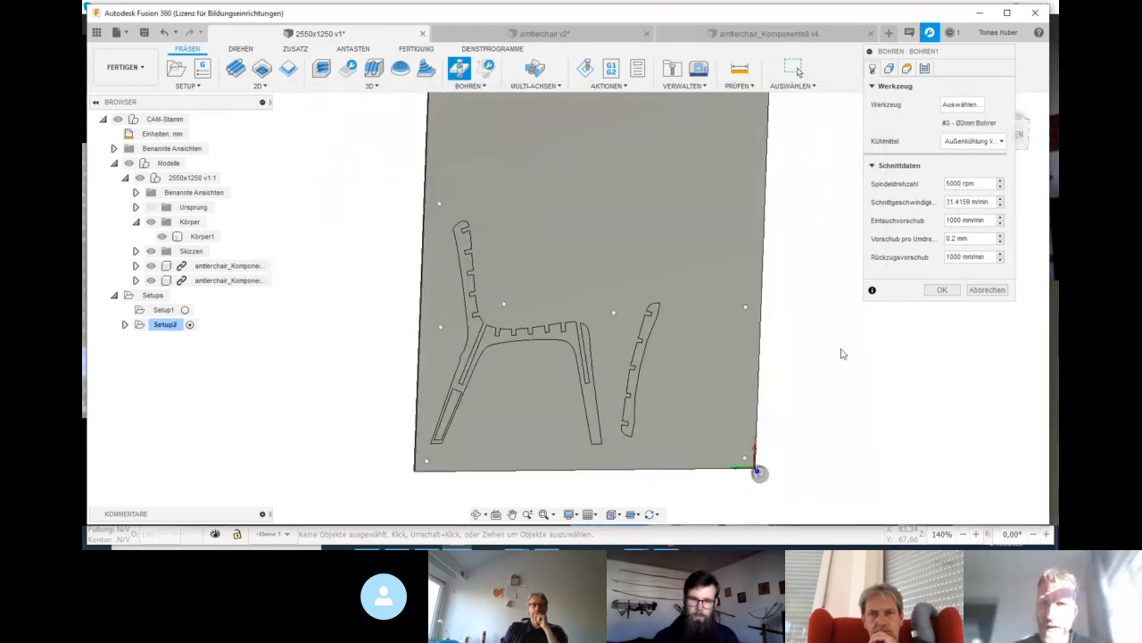
# Set the drilling mode to Ausgewählte Punkte and select all seven sketch points around the chair parts, keeping the optimised sorting
pyautogui.click(890, 69)
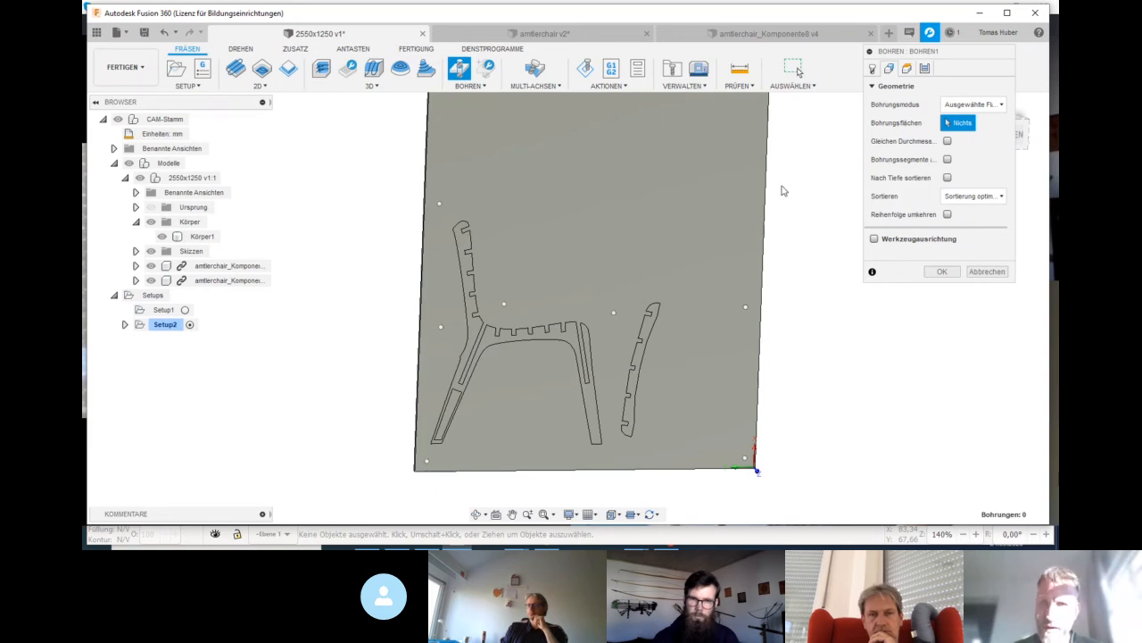
pyautogui.click(979, 106)
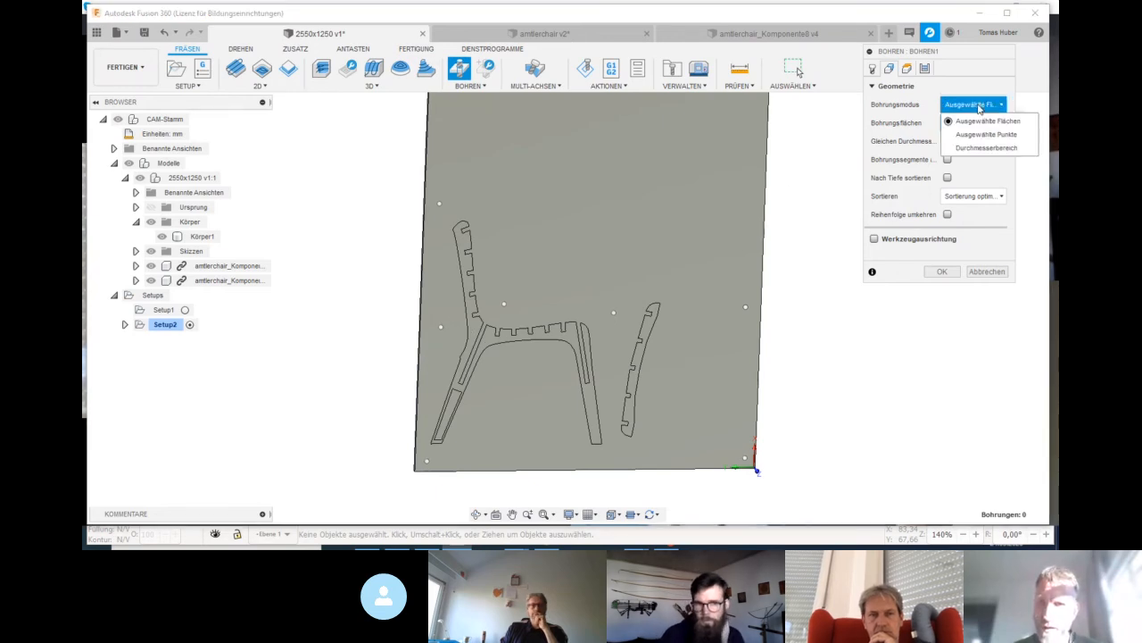
pyautogui.click(983, 135)
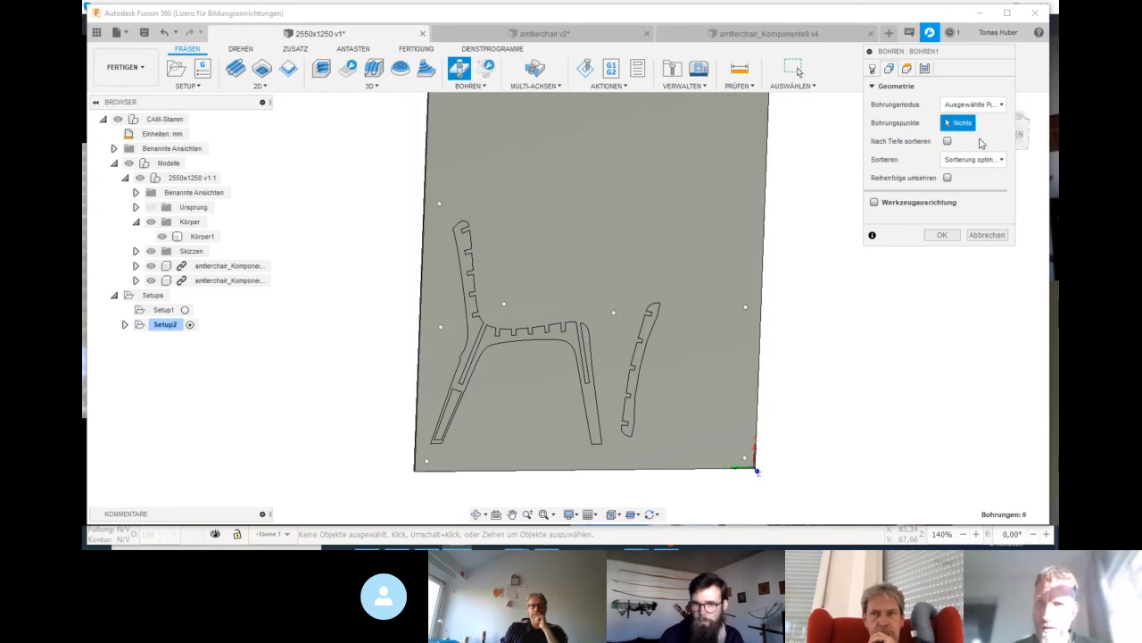
pyautogui.click(426, 460)
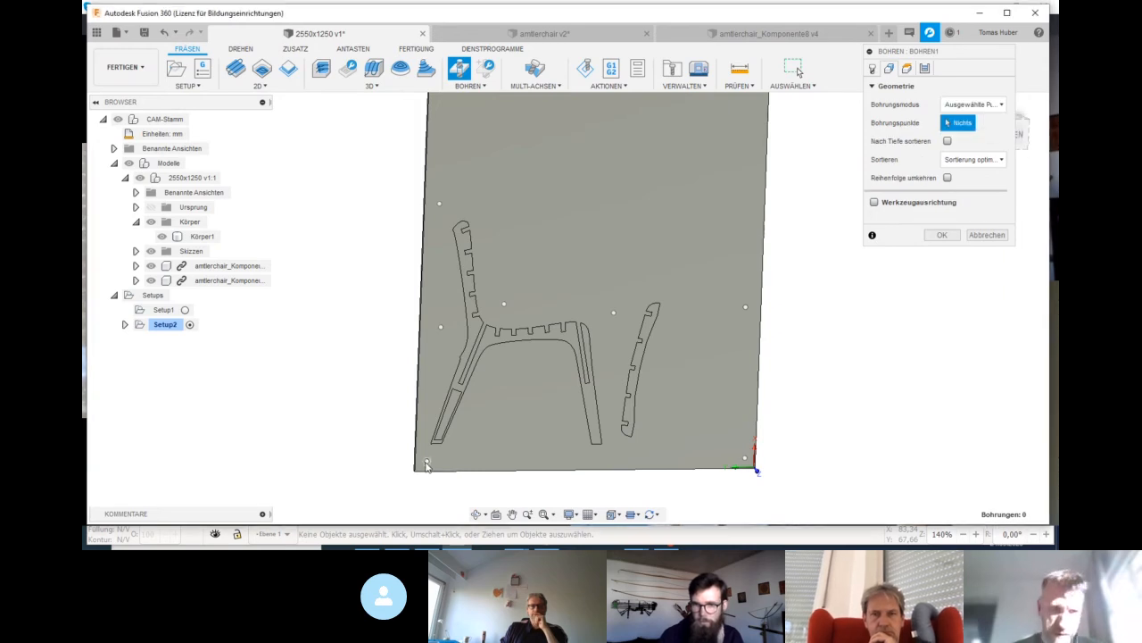
pyautogui.click(441, 327)
pyautogui.click(439, 204)
pyautogui.click(504, 306)
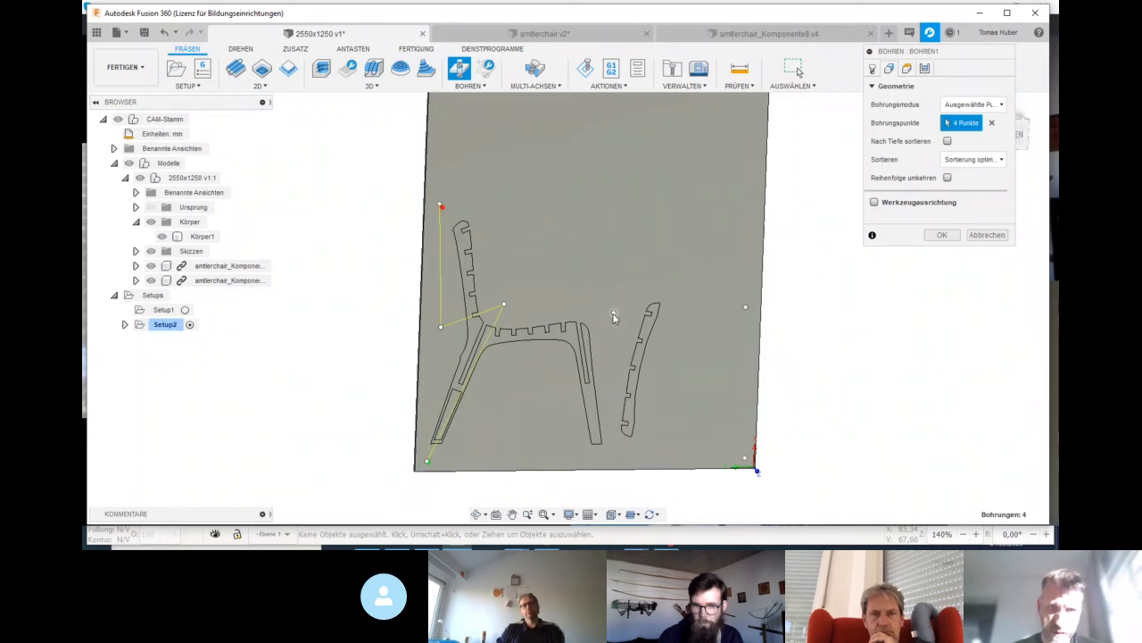
pyautogui.click(613, 313)
pyautogui.click(746, 309)
pyautogui.click(746, 460)
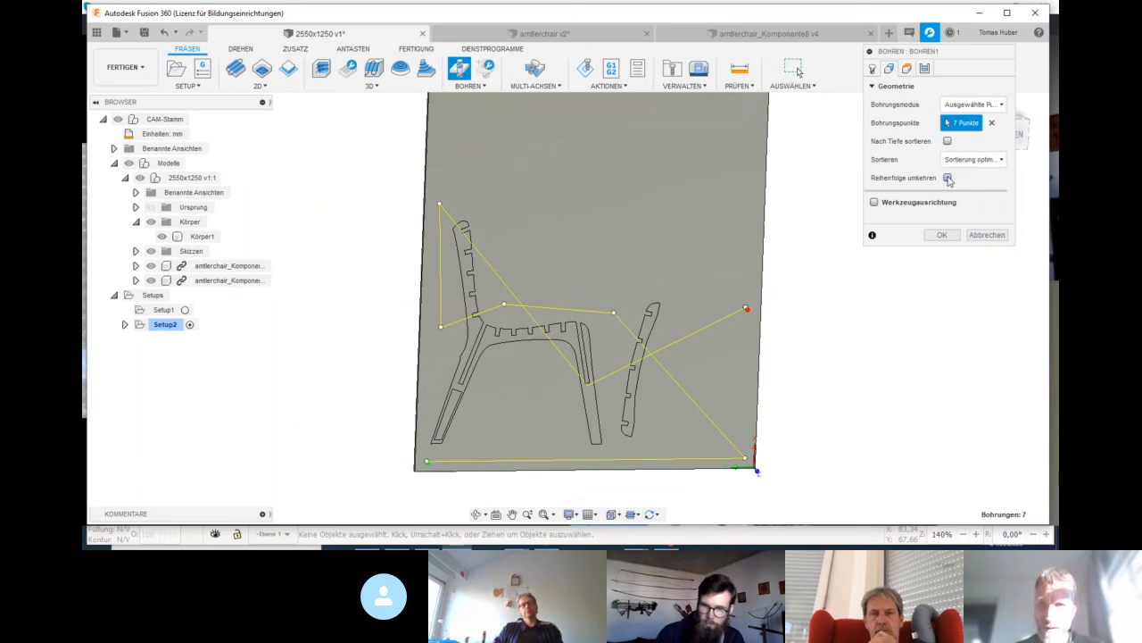
pyautogui.click(976, 160)
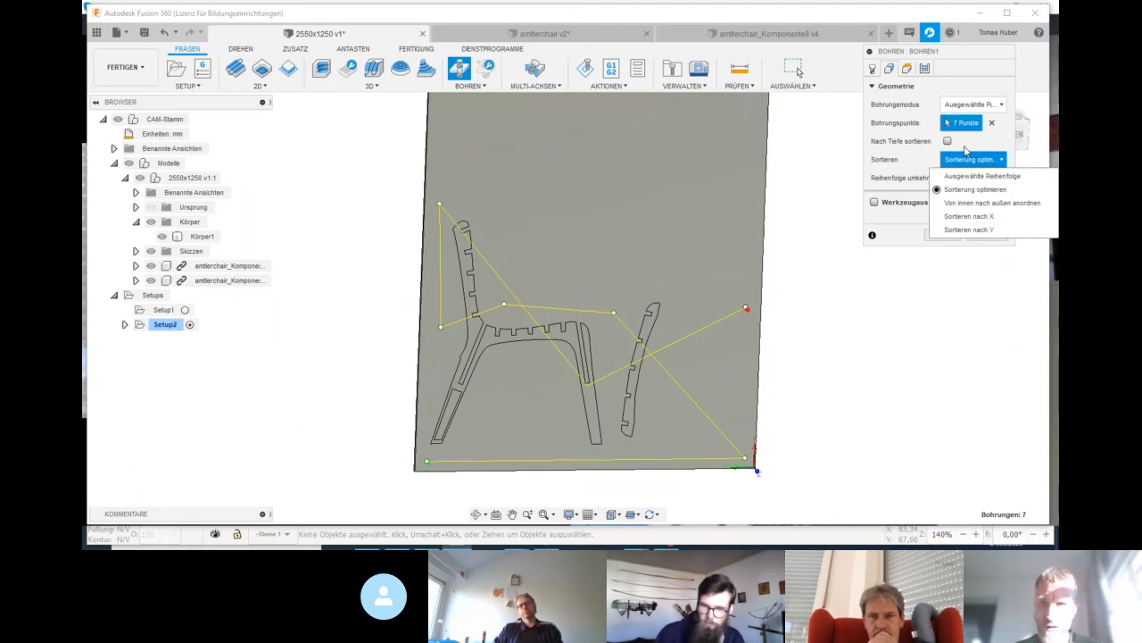
pyautogui.click(988, 144)
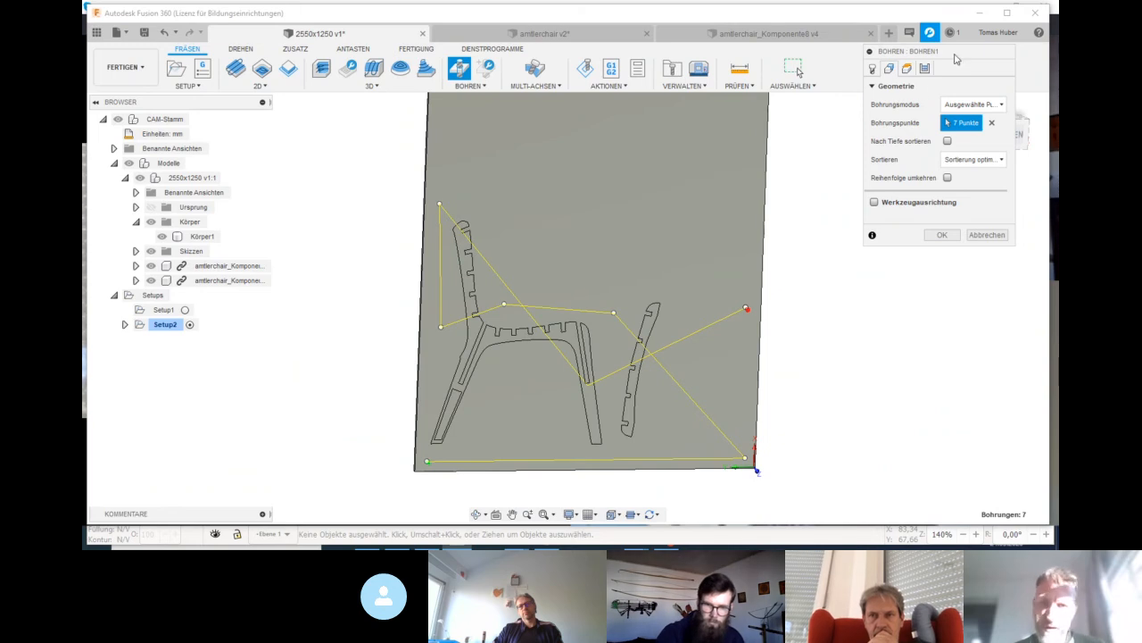
# Set the drilling cycle to Tiefbohren - Voller Rückzug with an Einstechtiefe of 1 mm and create the operation
pyautogui.click(907, 70)
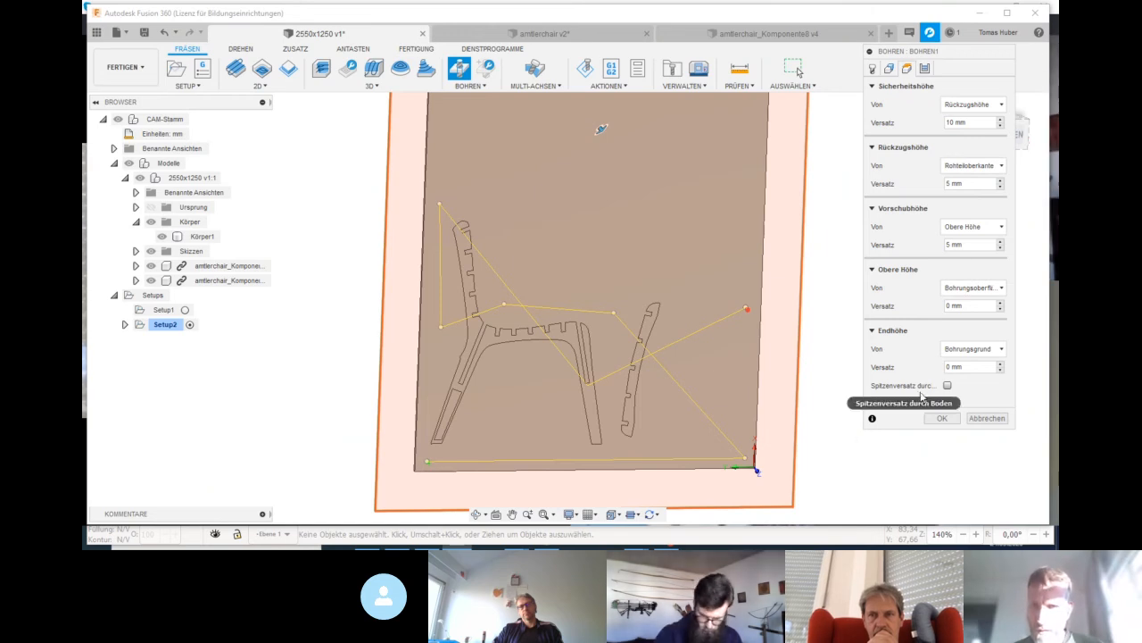
pyautogui.keyDown('shift'); pyautogui.moveTo(806, 462); pyautogui.dragTo(796, 369, button='middle'); pyautogui.keyUp('shift')
pyautogui.click(924, 69)
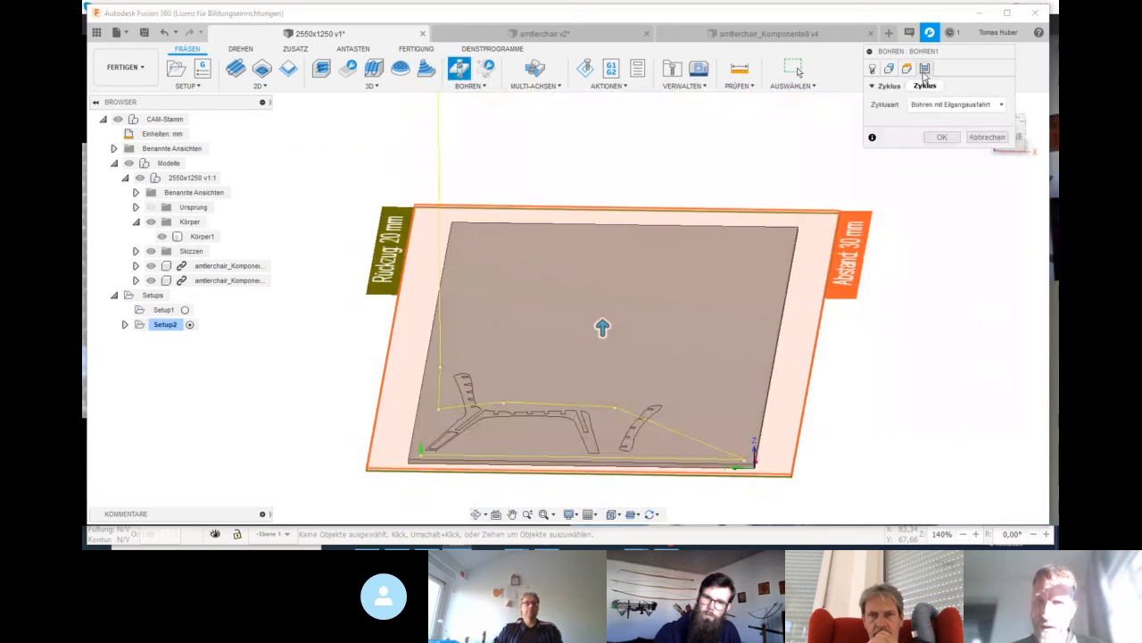
pyautogui.click(955, 104)
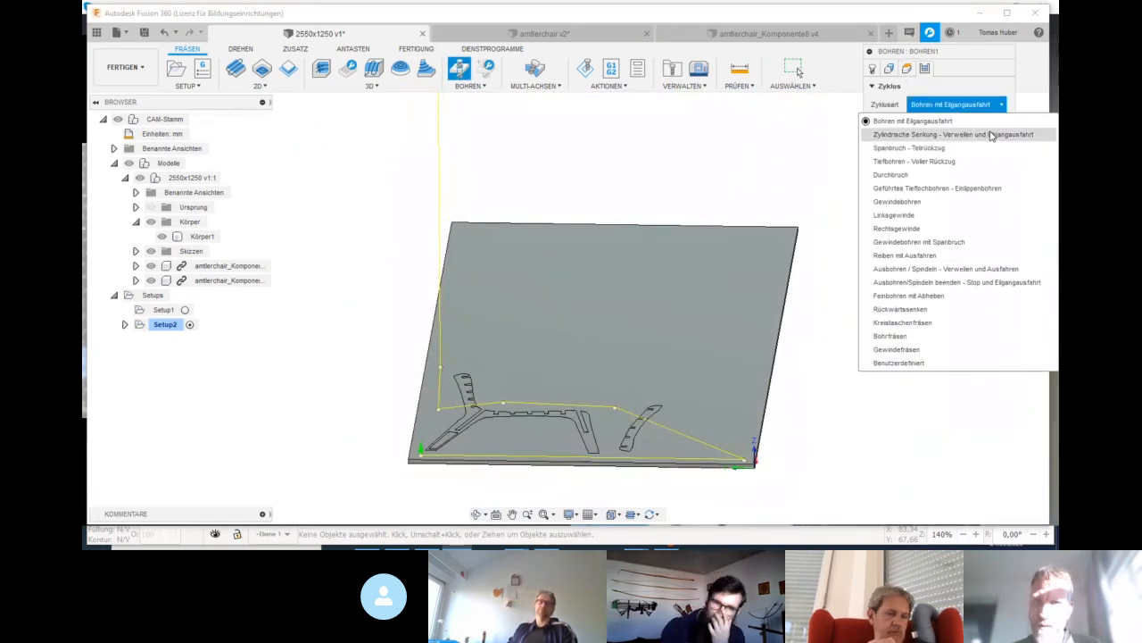
pyautogui.click(947, 164)
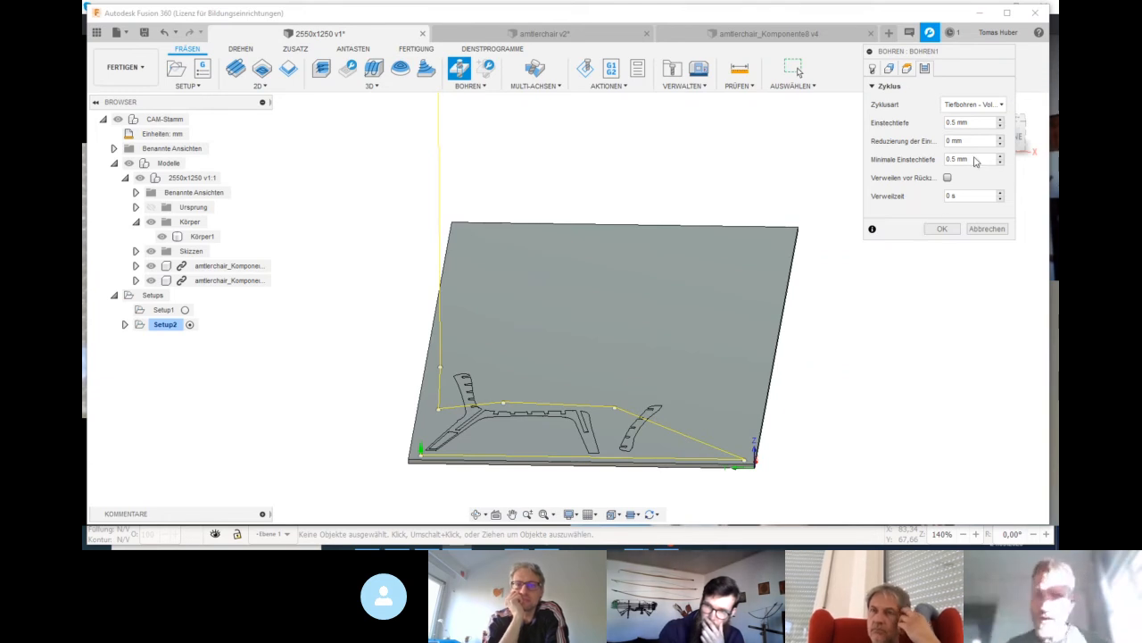
pyautogui.moveTo(977, 123); pyautogui.dragTo(953, 122)
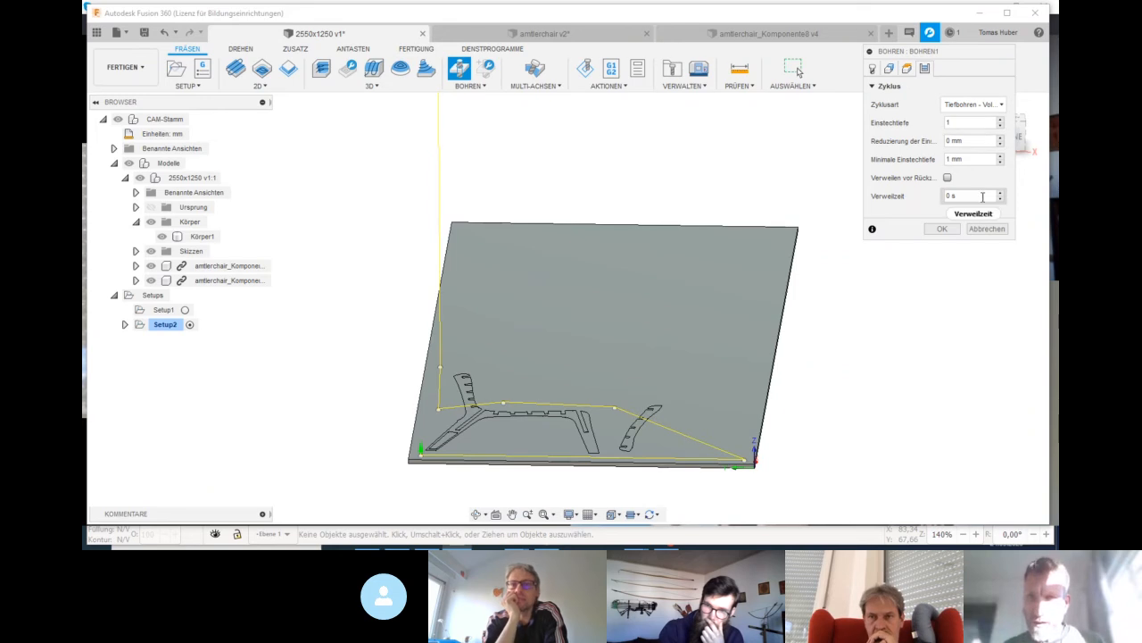
pyautogui.click(943, 230)
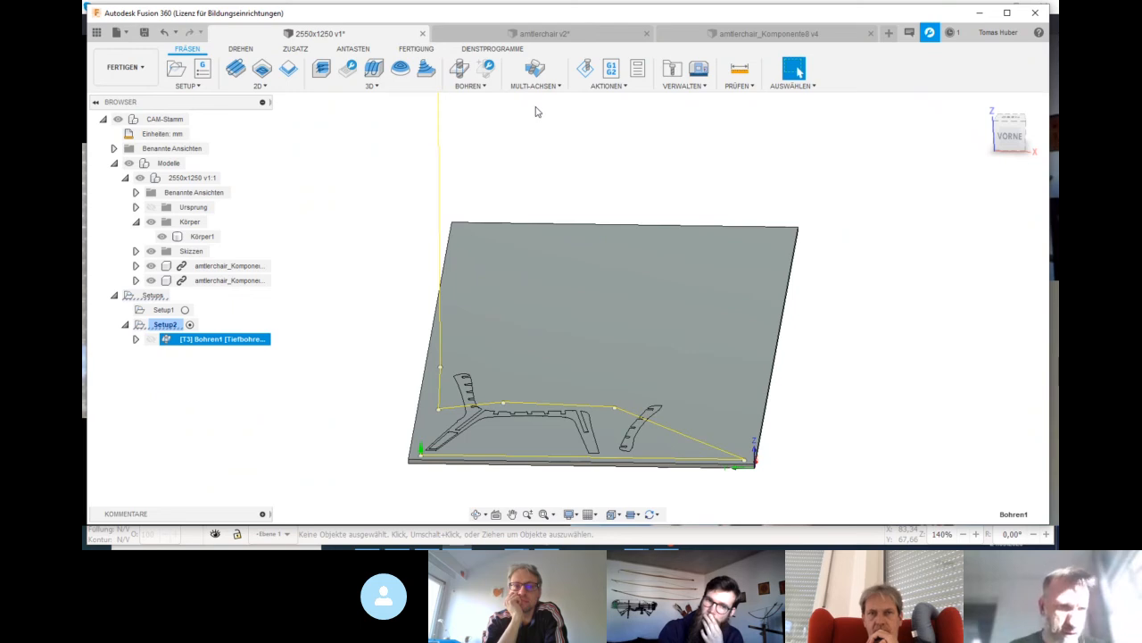
# Simulate the drilling toolpath at a slowed playback speed, observing the drill's movement along the sheet's lower edge
pyautogui.click(585, 69)
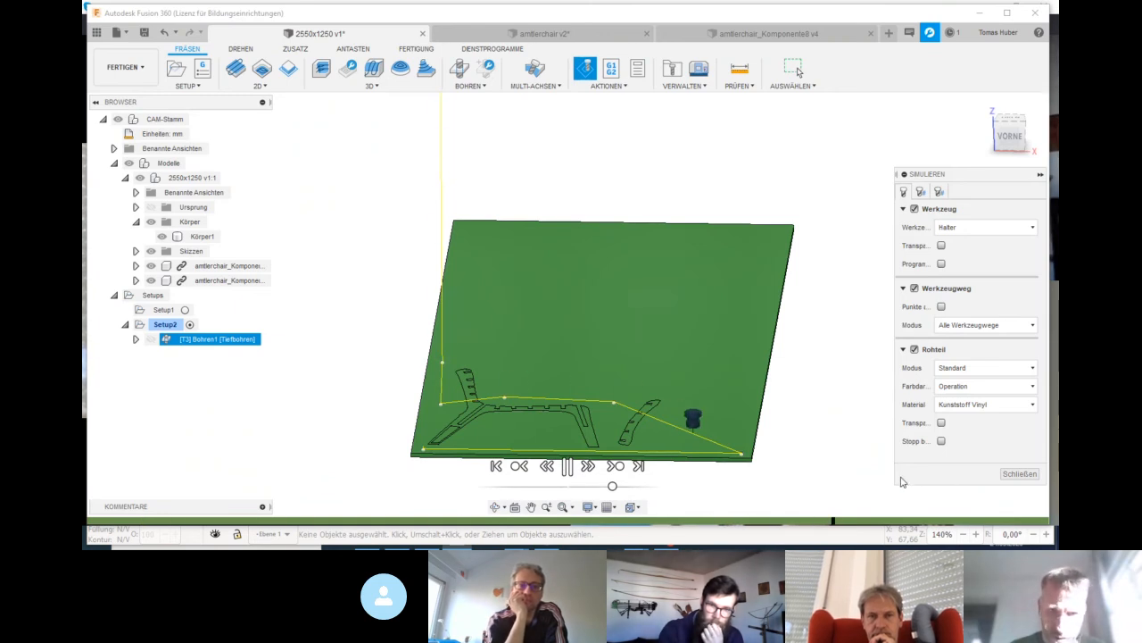
pyautogui.scroll(5, 732, 475)
pyautogui.scroll(-2, 559, 457)
pyautogui.click(567, 465)
pyautogui.moveTo(612, 486); pyautogui.dragTo(517, 485)
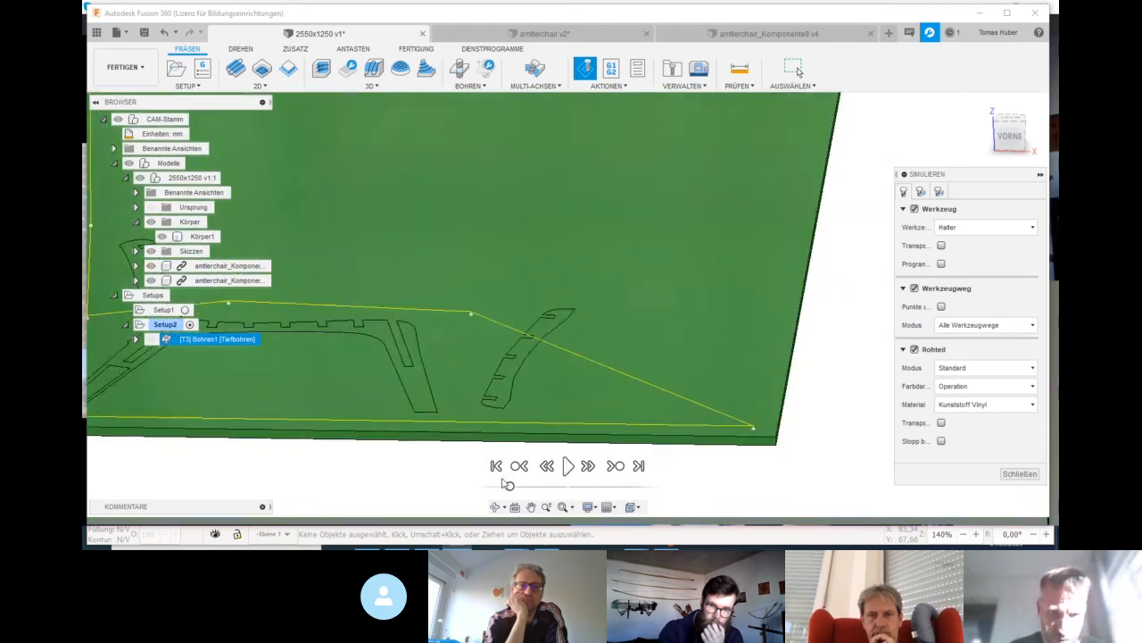
pyautogui.click(568, 465)
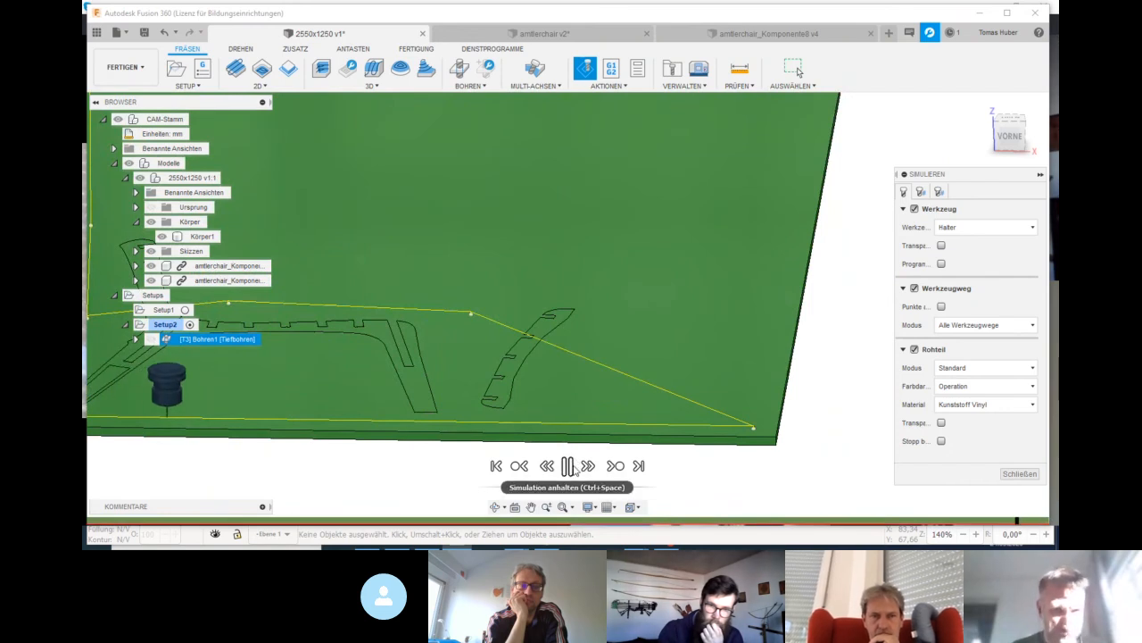
pyautogui.moveTo(517, 488); pyautogui.dragTo(576, 487)
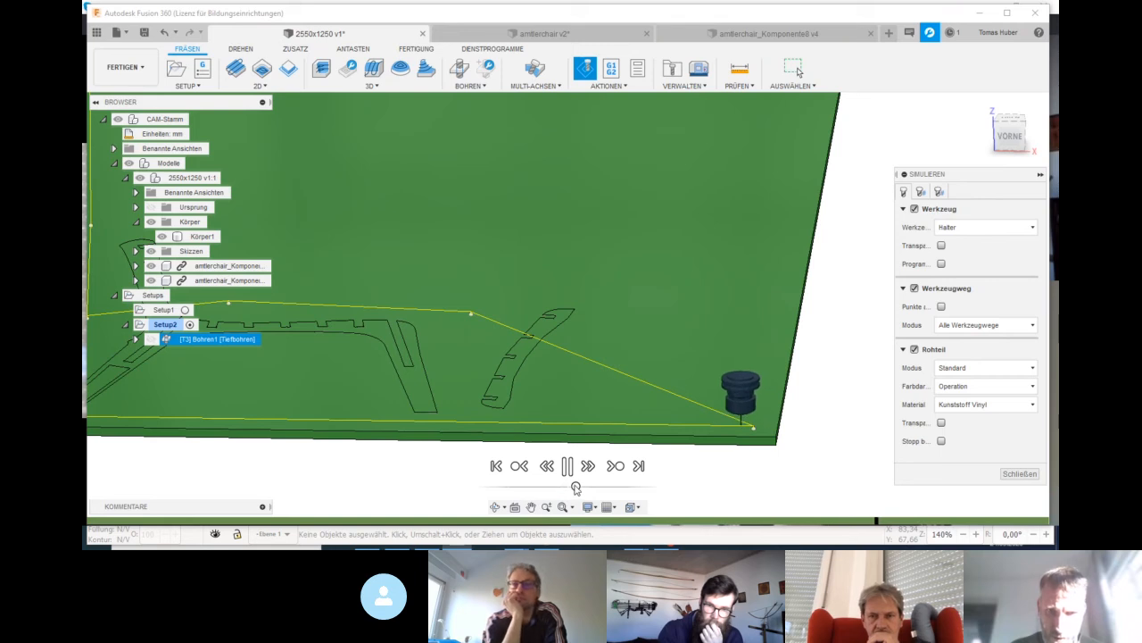
pyautogui.click(568, 465)
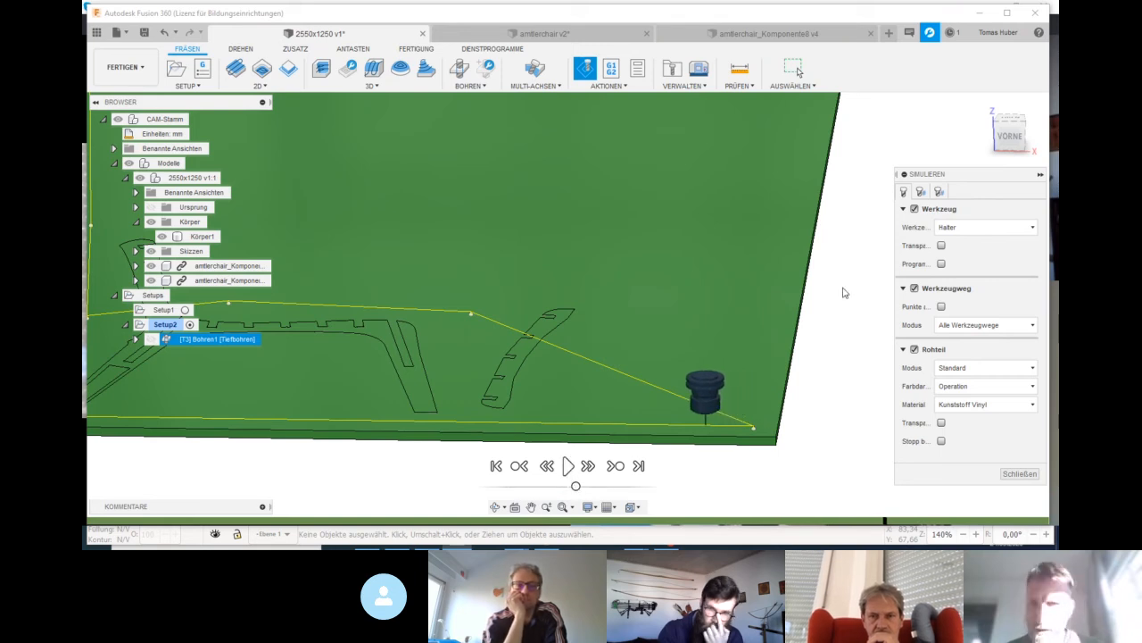
pyautogui.click(1019, 473)
# Edit the drilling operation so its Endhöhe has an offset of 15 mm from the Bohrungsgrund
pyautogui.click(210, 340)
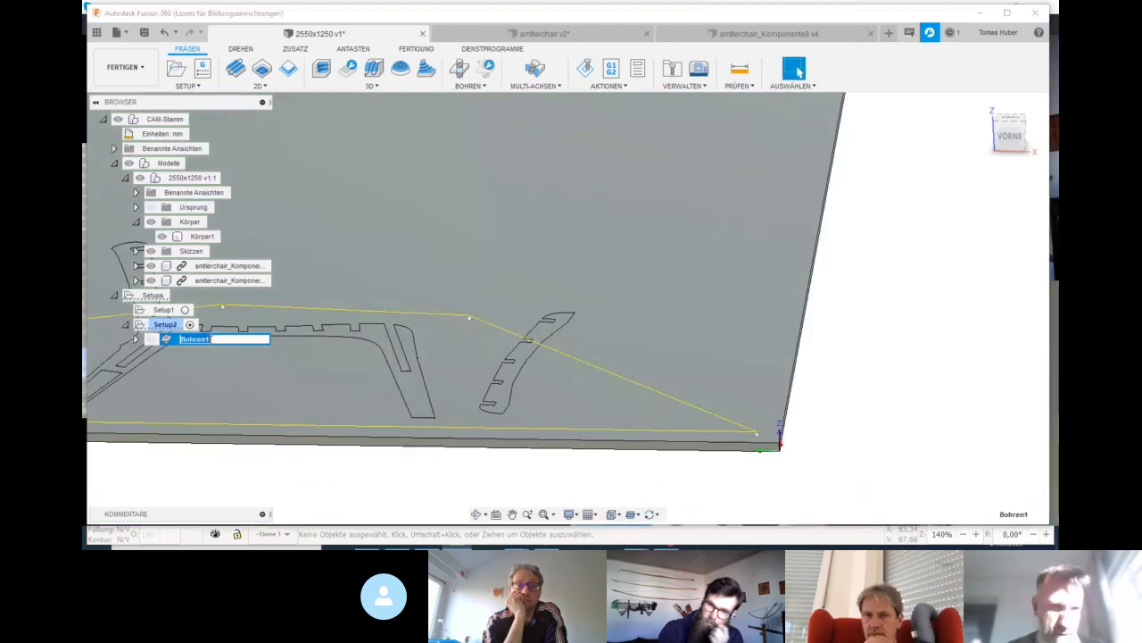
pyautogui.doubleClick(165, 343)
pyautogui.click(165, 343)
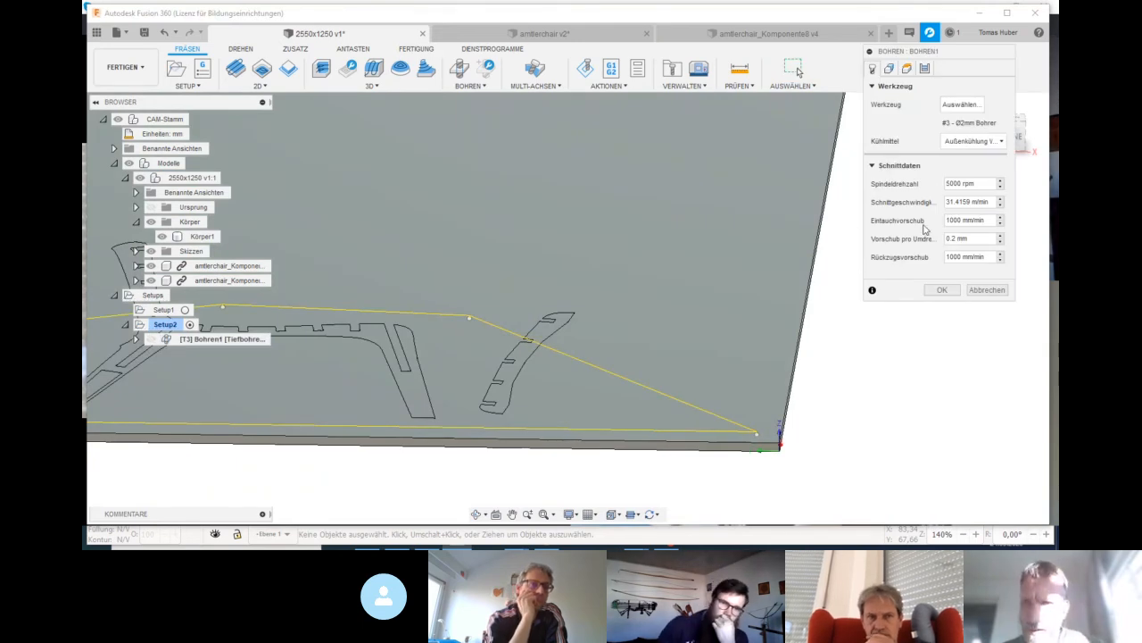
pyautogui.click(929, 70)
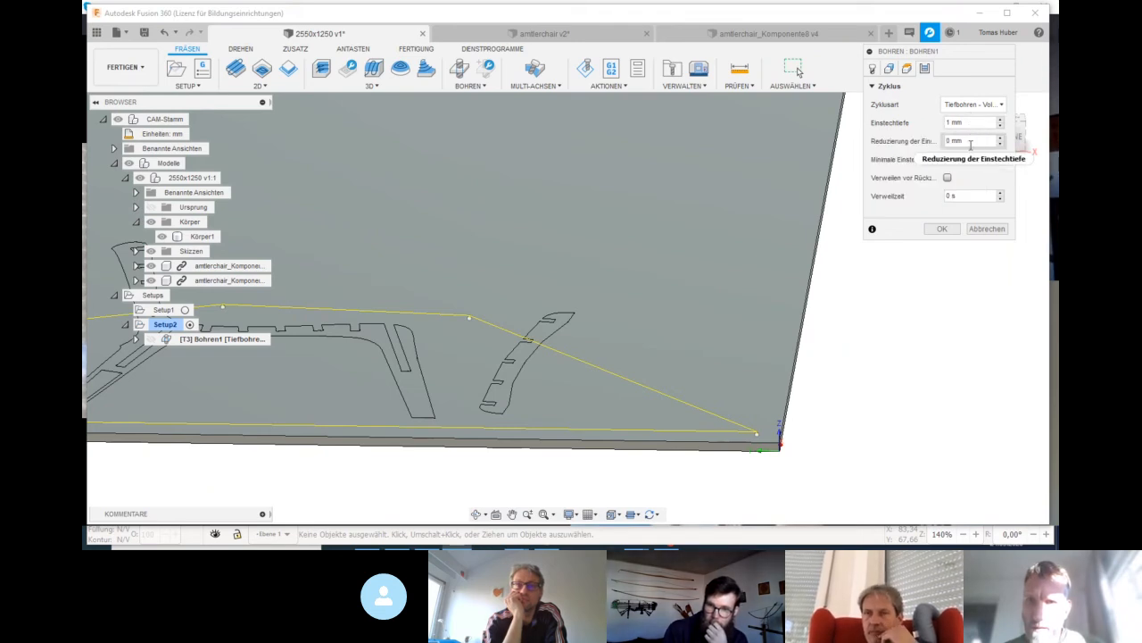
pyautogui.click(908, 69)
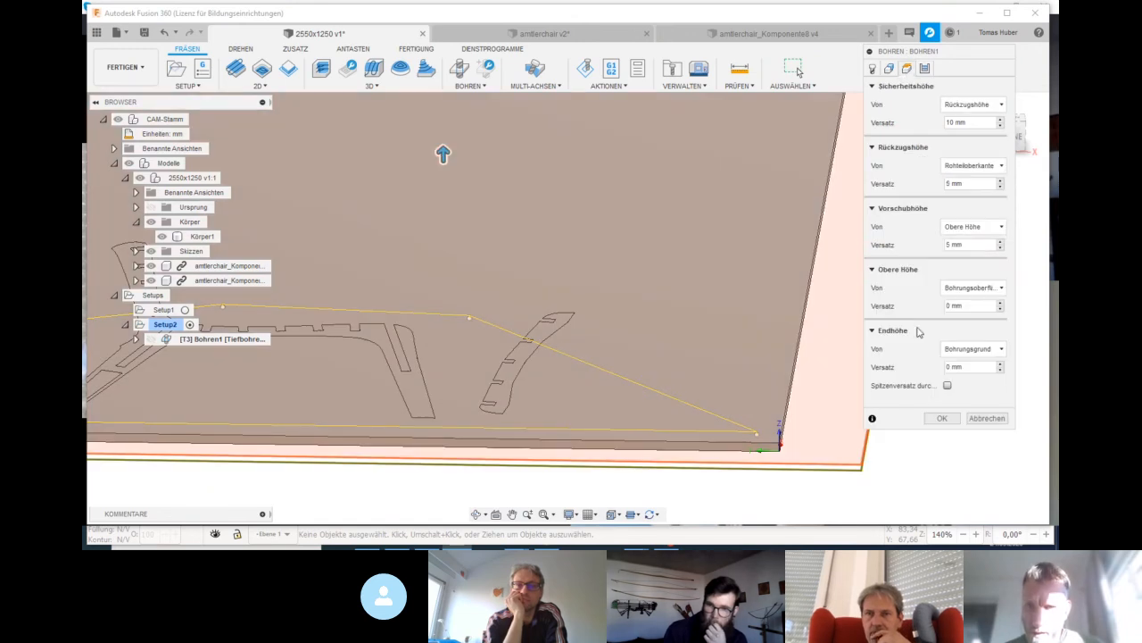
pyautogui.click(976, 367)
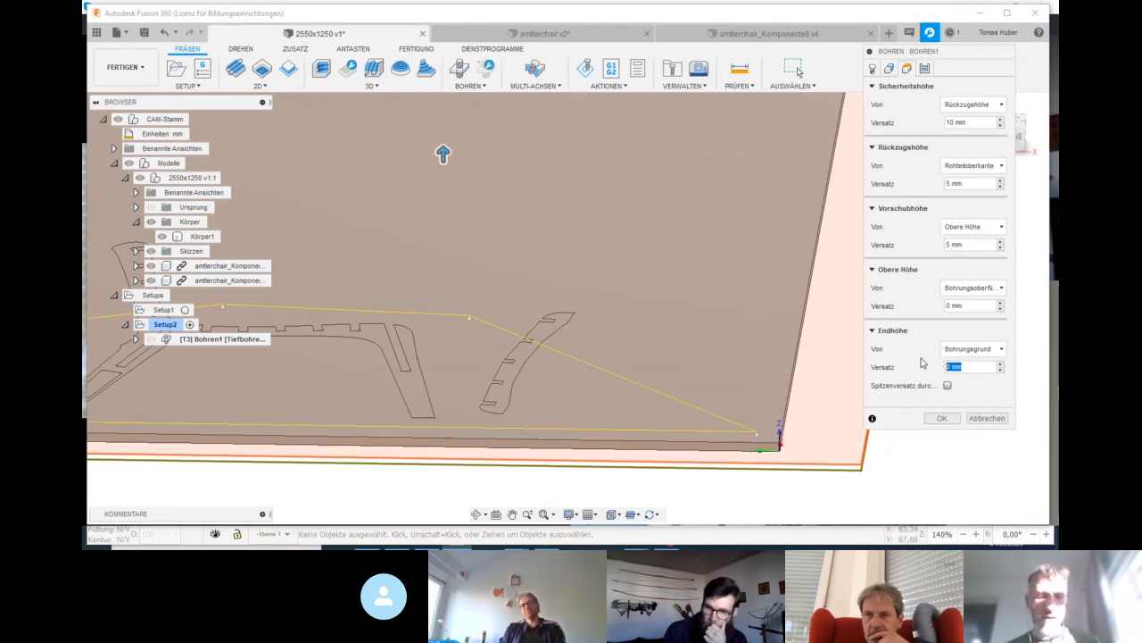
pyautogui.write('15')
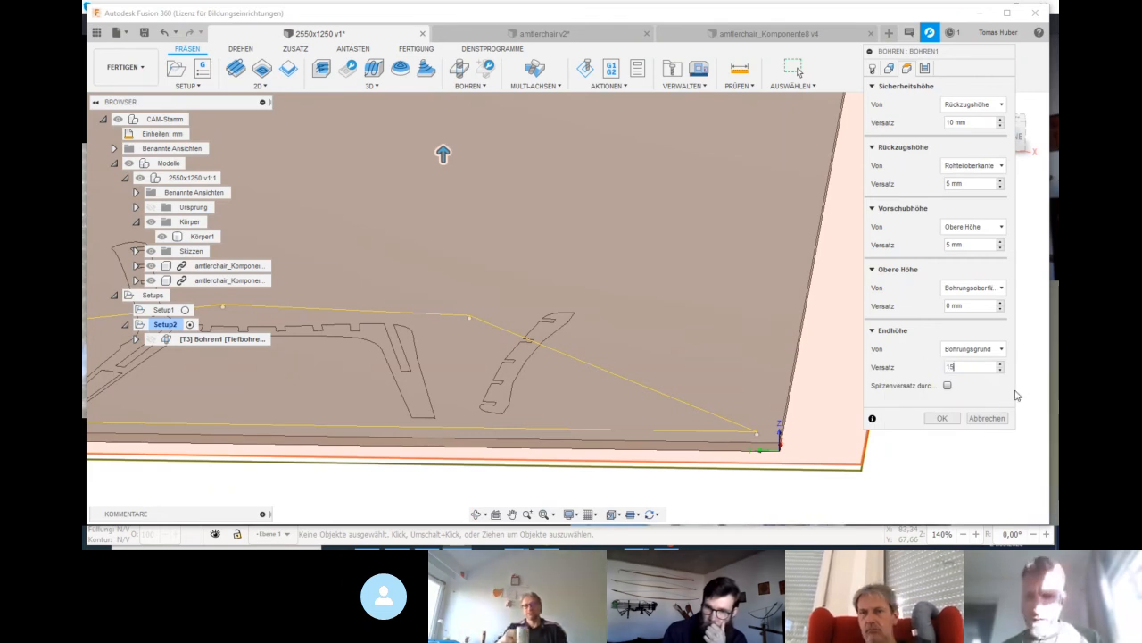
pyautogui.click(942, 420)
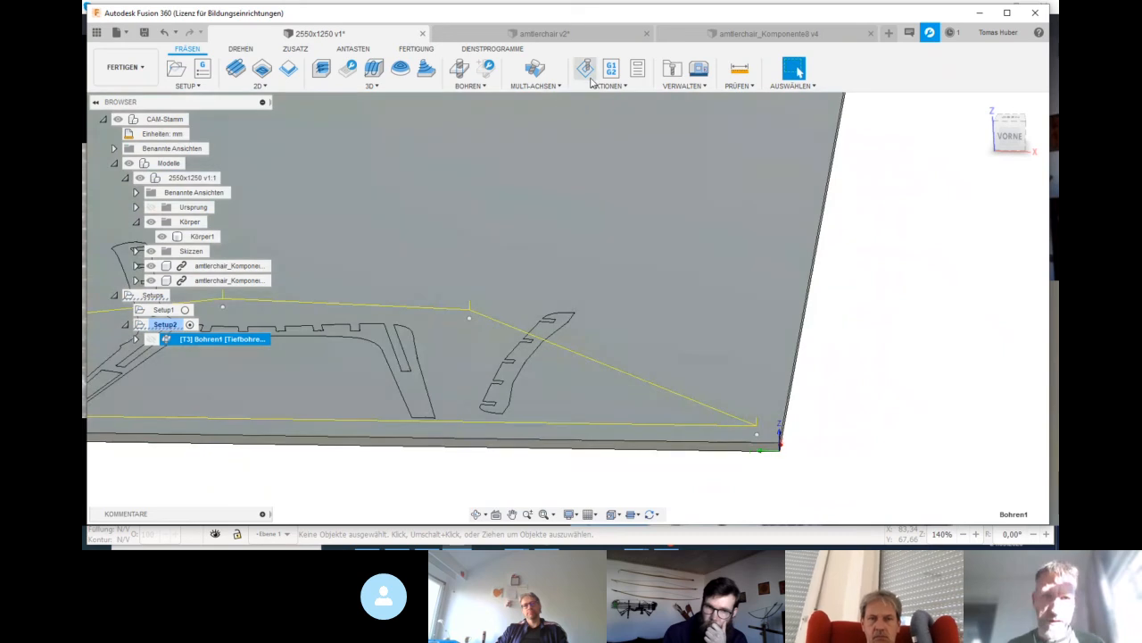
# Simulate the updated drilling toolpath at a reduced playback speed and close the simulation
pyautogui.click(585, 70)
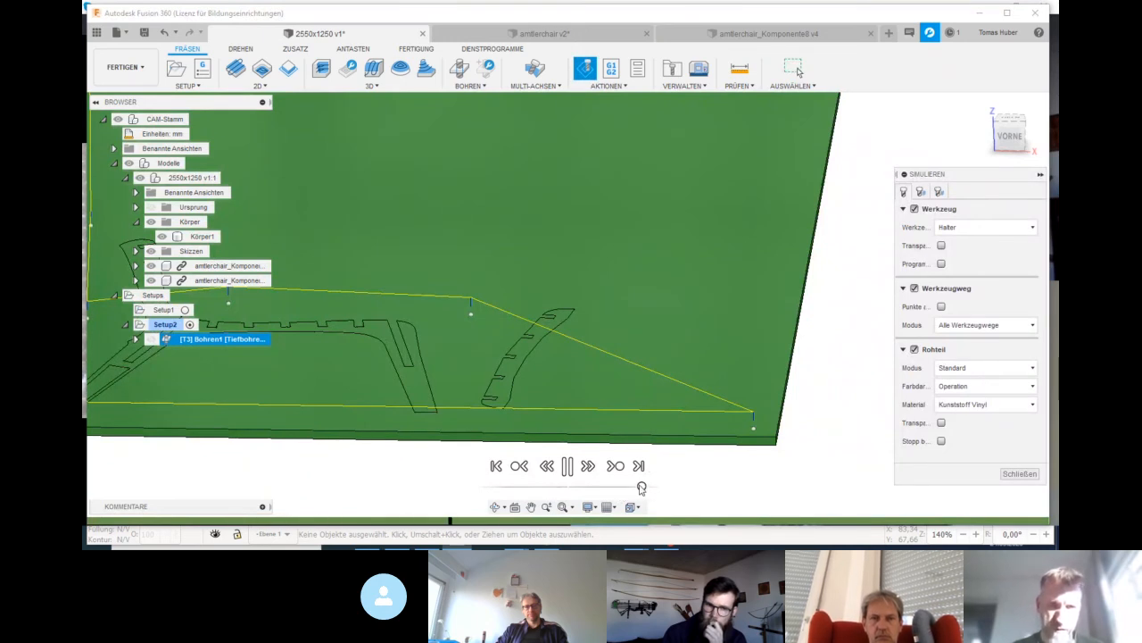
pyautogui.moveTo(641, 489); pyautogui.dragTo(584, 498)
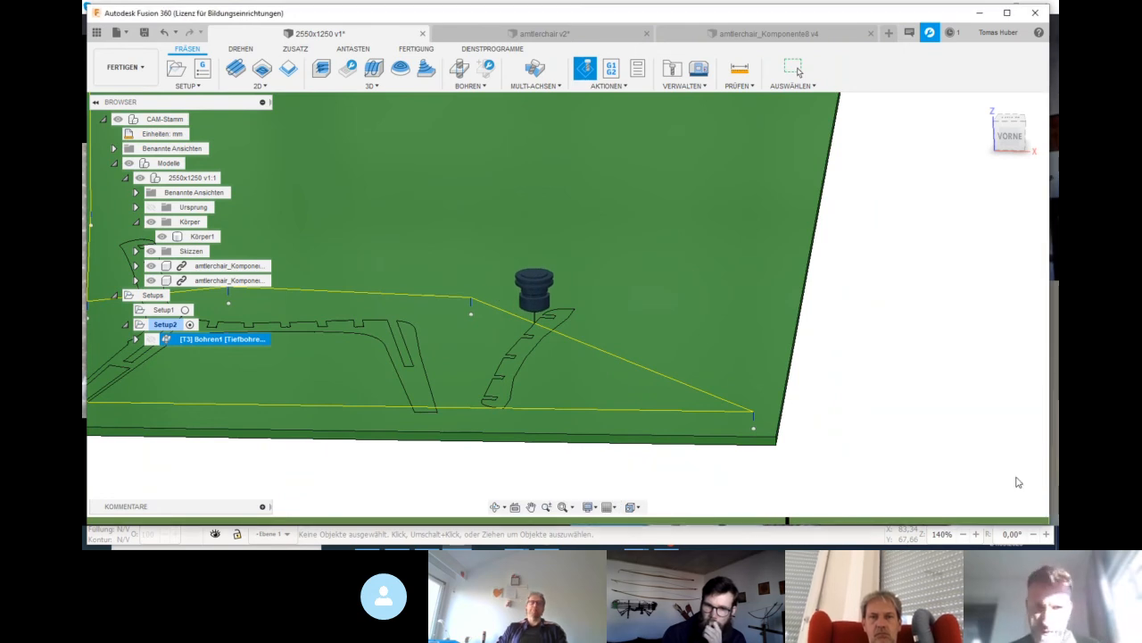
pyautogui.click(1020, 473)
# Reopen the drilling operation and review its cycle settings without changing them
pyautogui.doubleClick(165, 338)
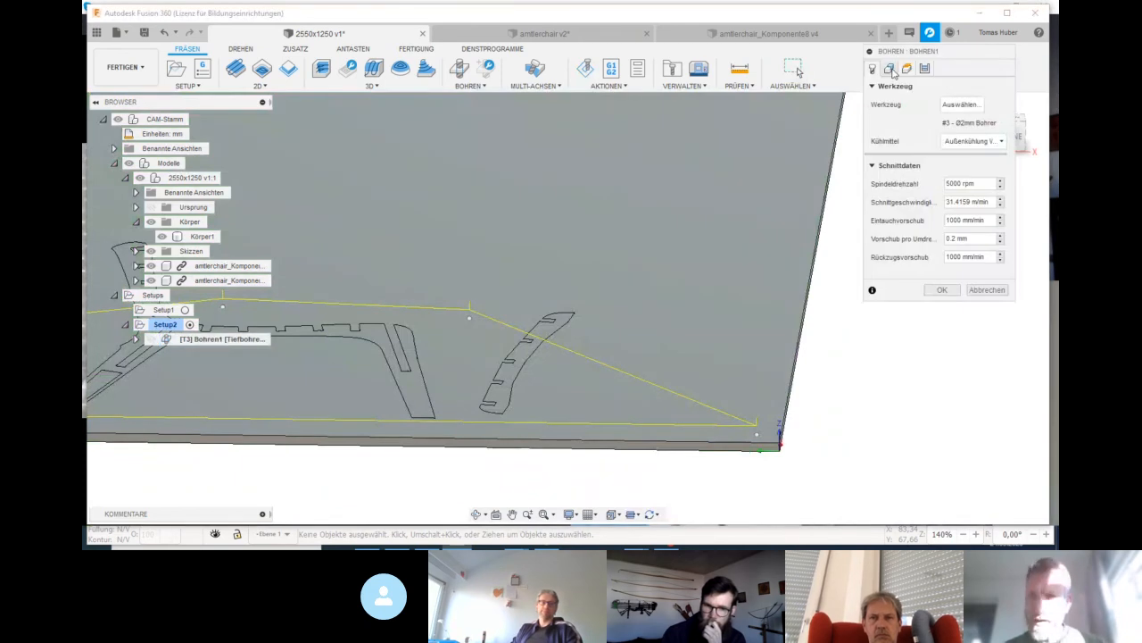
pyautogui.click(925, 70)
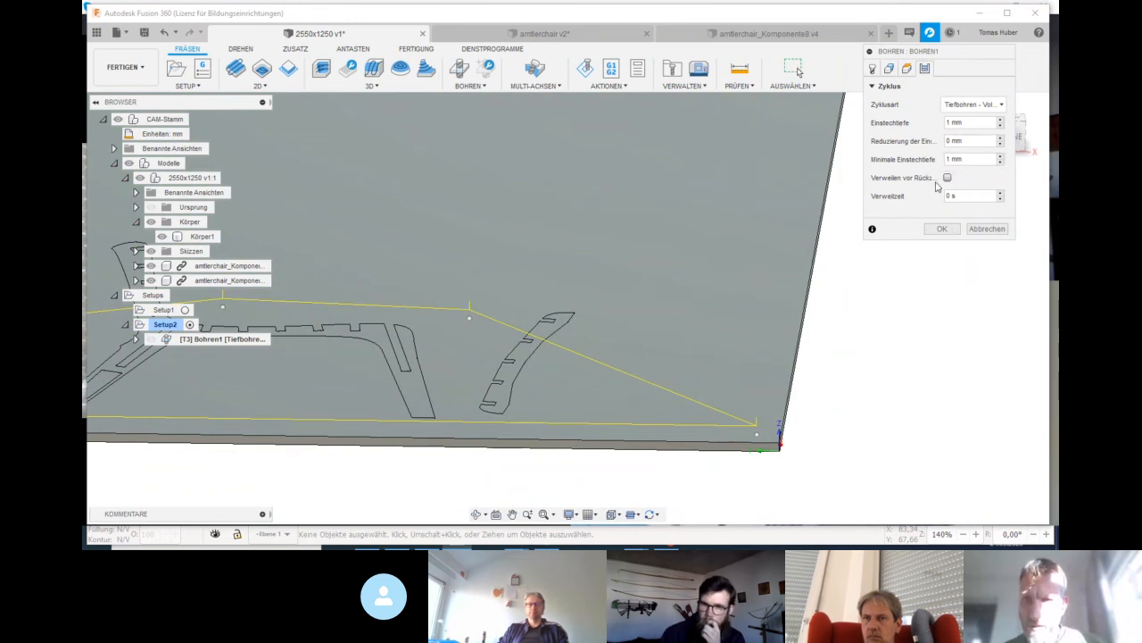
pyautogui.click(944, 229)
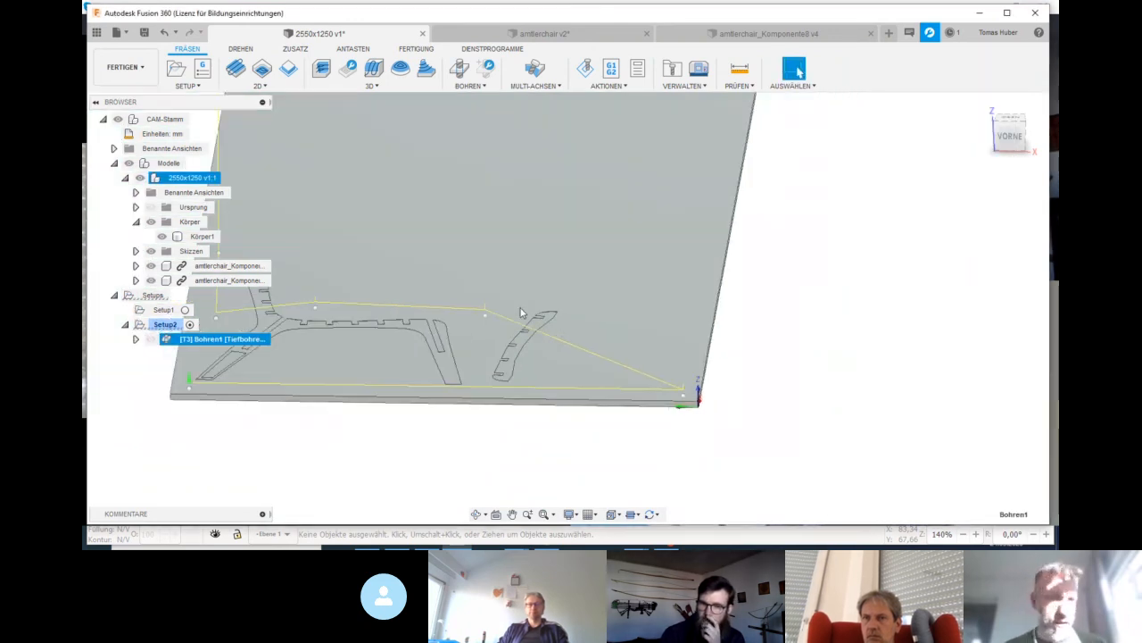
# Start a 2D-Tasche operation, hide the sheet body Körper1 and select the floor of the tapered pocket in the chair leg
pyautogui.keyDown('shift'); pyautogui.moveTo(516, 261); pyautogui.dragTo(628, 283, button='middle'); pyautogui.keyUp('shift')
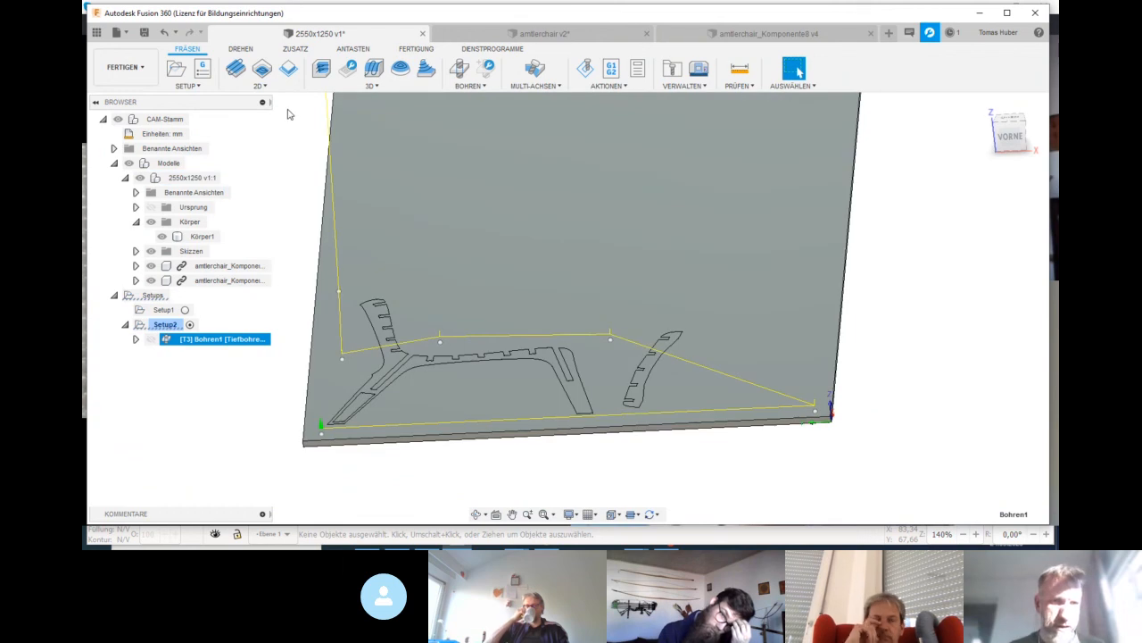
pyautogui.click(259, 86)
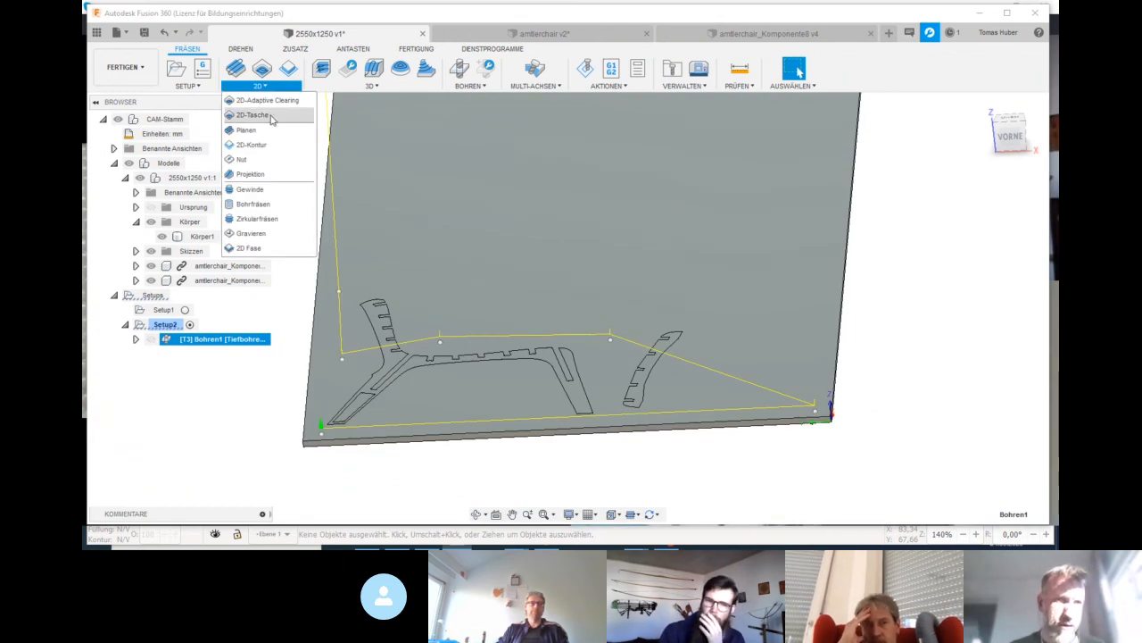
pyautogui.click(264, 117)
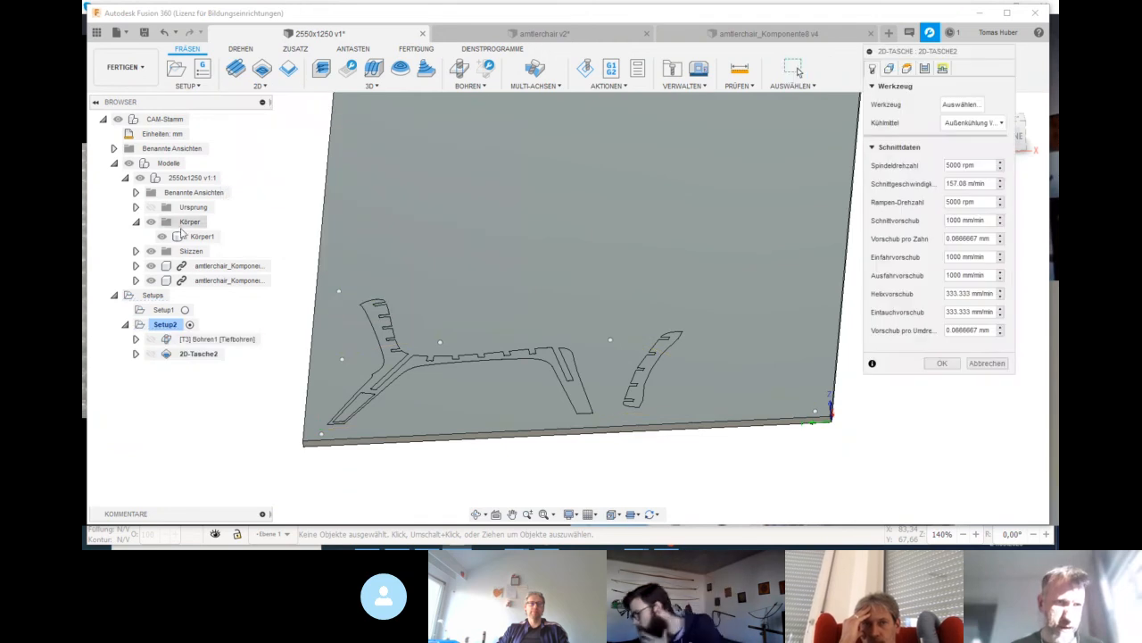
pyautogui.click(163, 237)
pyautogui.scroll(3, 355, 411)
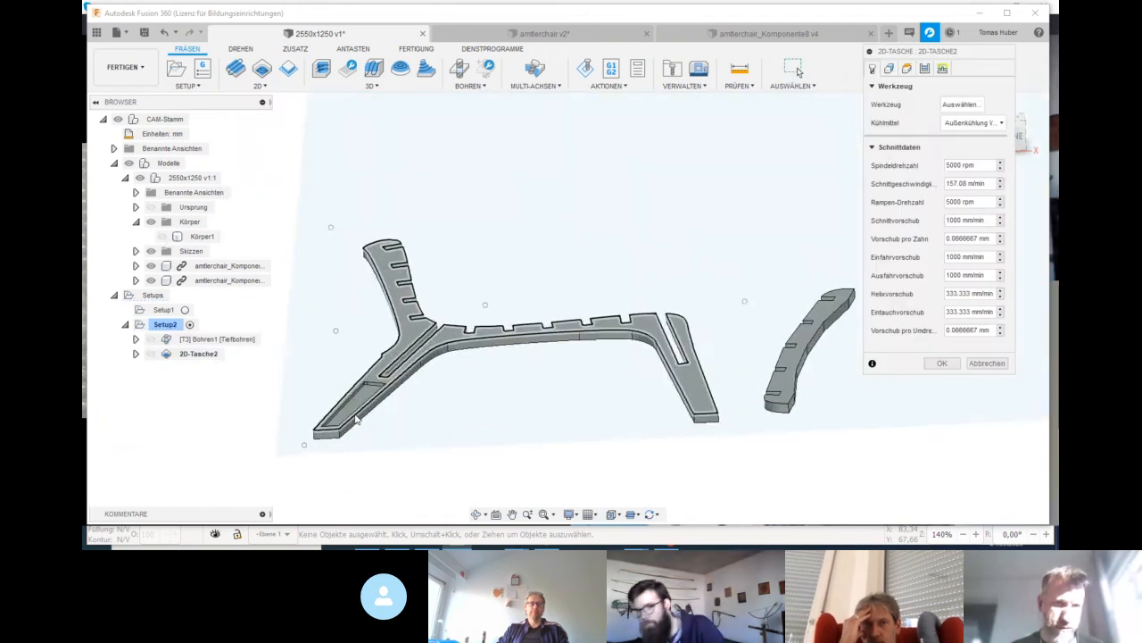
pyautogui.scroll(2, 354, 410)
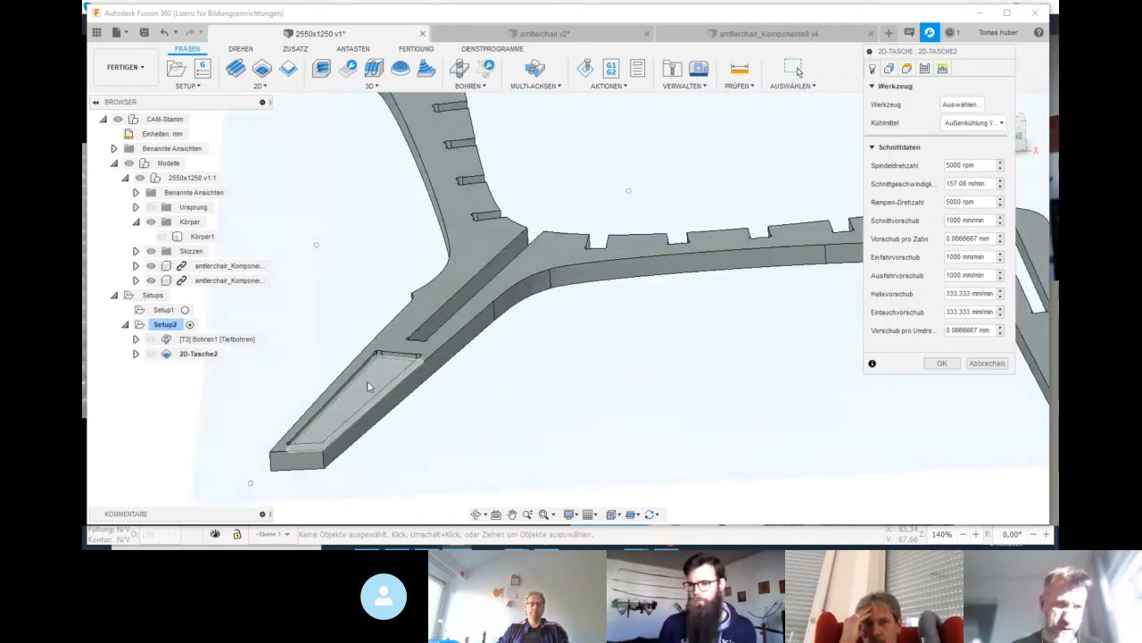
pyautogui.click(370, 383)
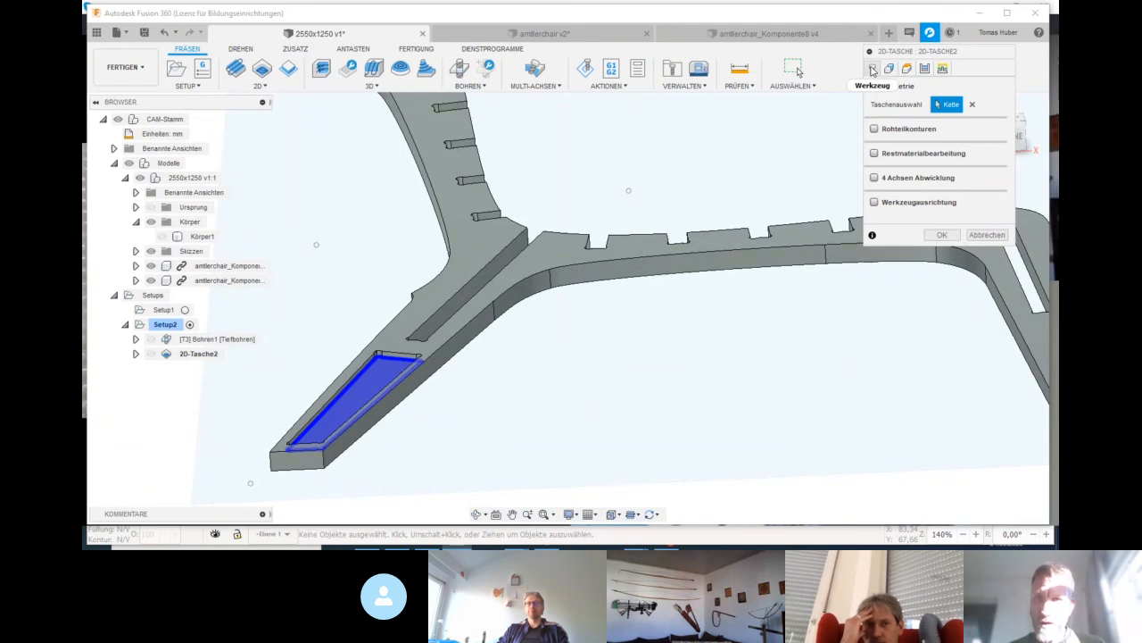
# Assign tool 2, the Ø6 mm flat end mill, to the pocket operation
pyautogui.click(872, 69)
pyautogui.click(964, 105)
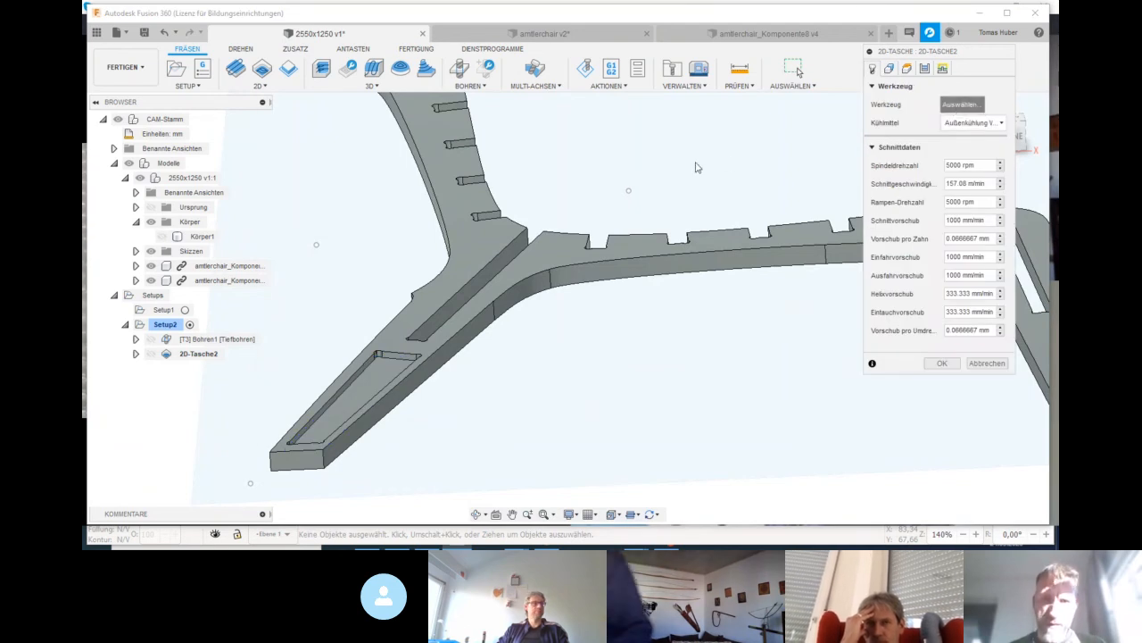
pyautogui.click(473, 184)
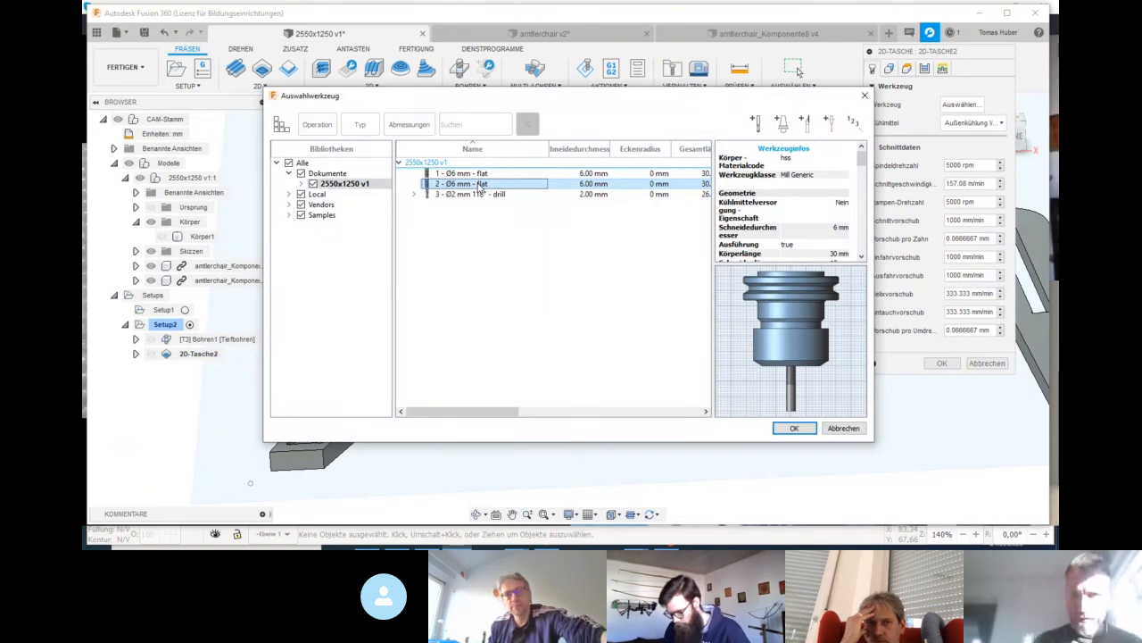
pyautogui.click(795, 428)
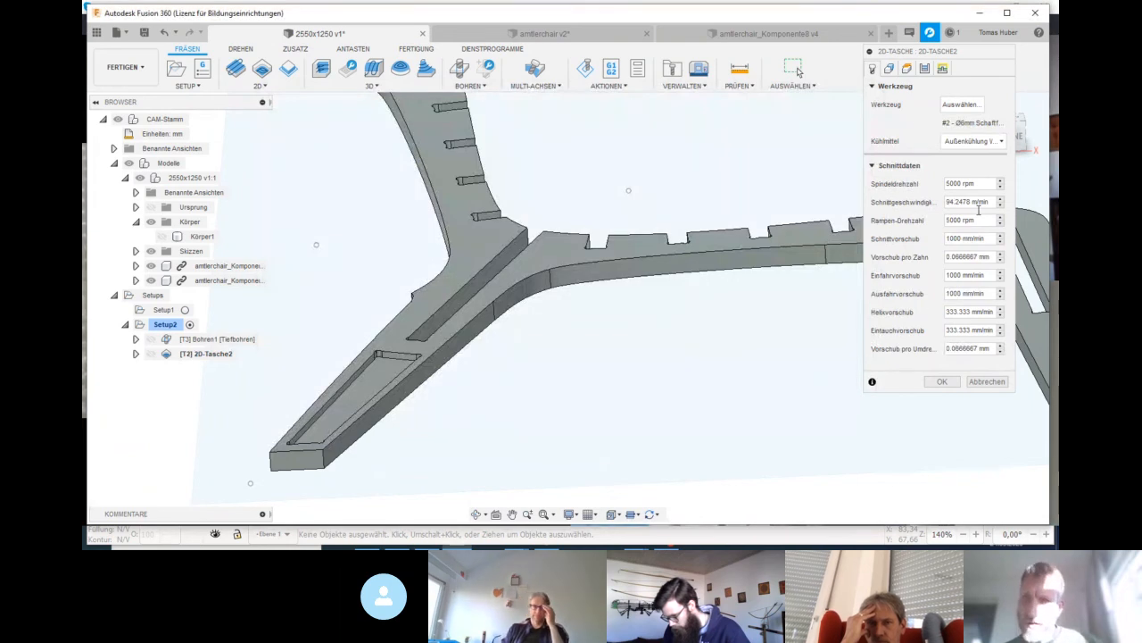
# Review the pocket's geometry, heights and passes, and disable its Einfahrt while keeping the Rampen/Helixtyp as Spirale
pyautogui.click(888, 68)
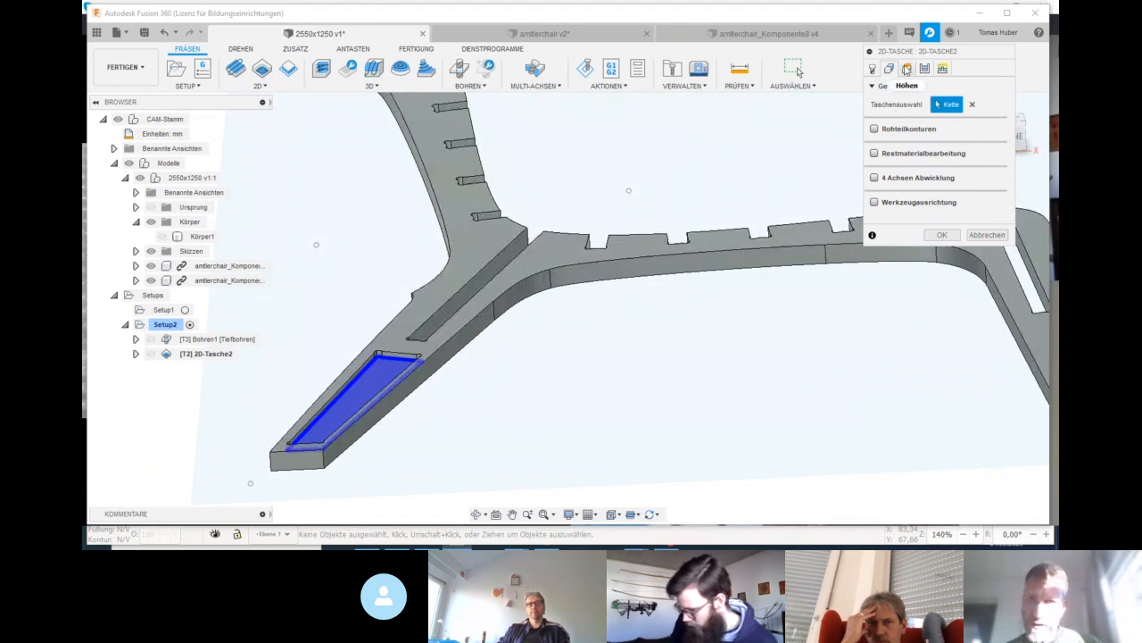
pyautogui.click(907, 69)
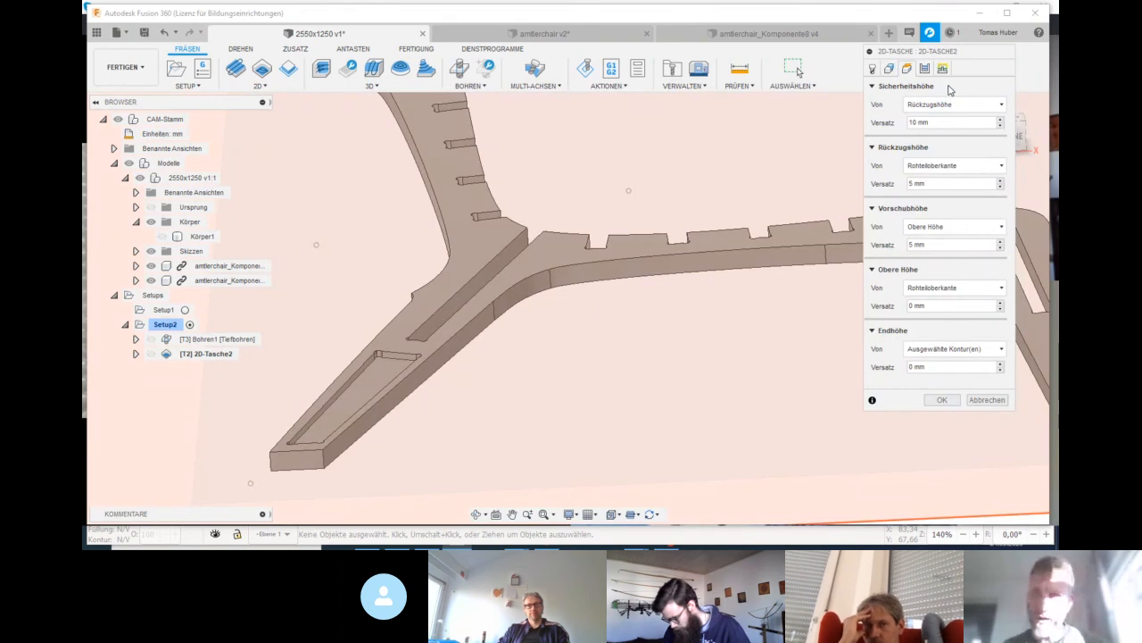
pyautogui.click(924, 69)
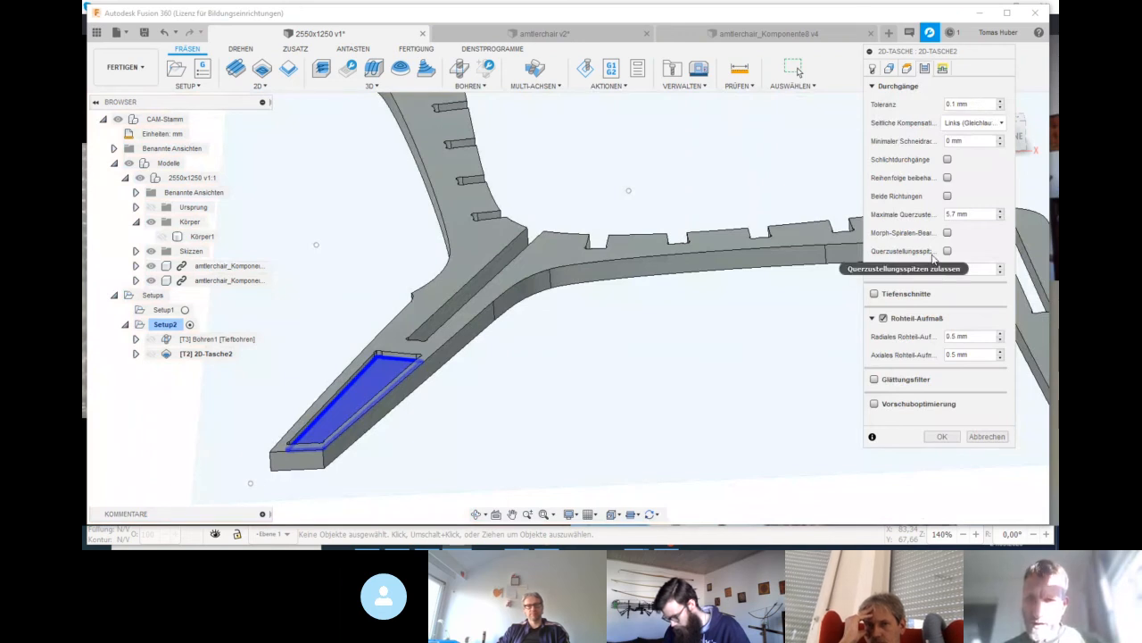
pyautogui.click(943, 70)
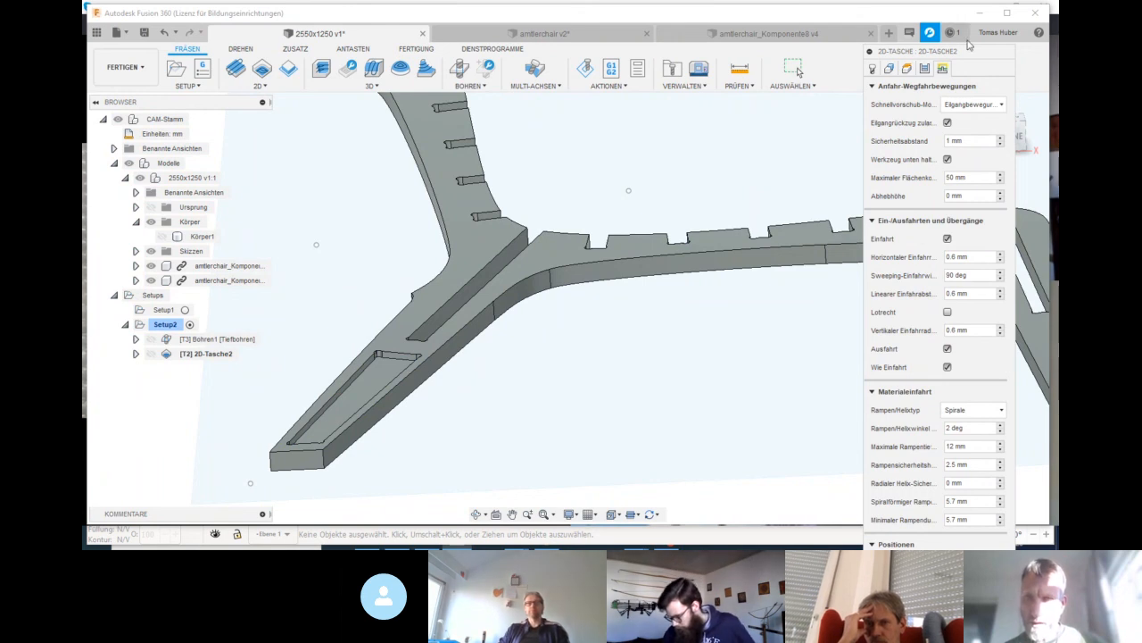
pyautogui.moveTo(976, 57); pyautogui.dragTo(950, 5)
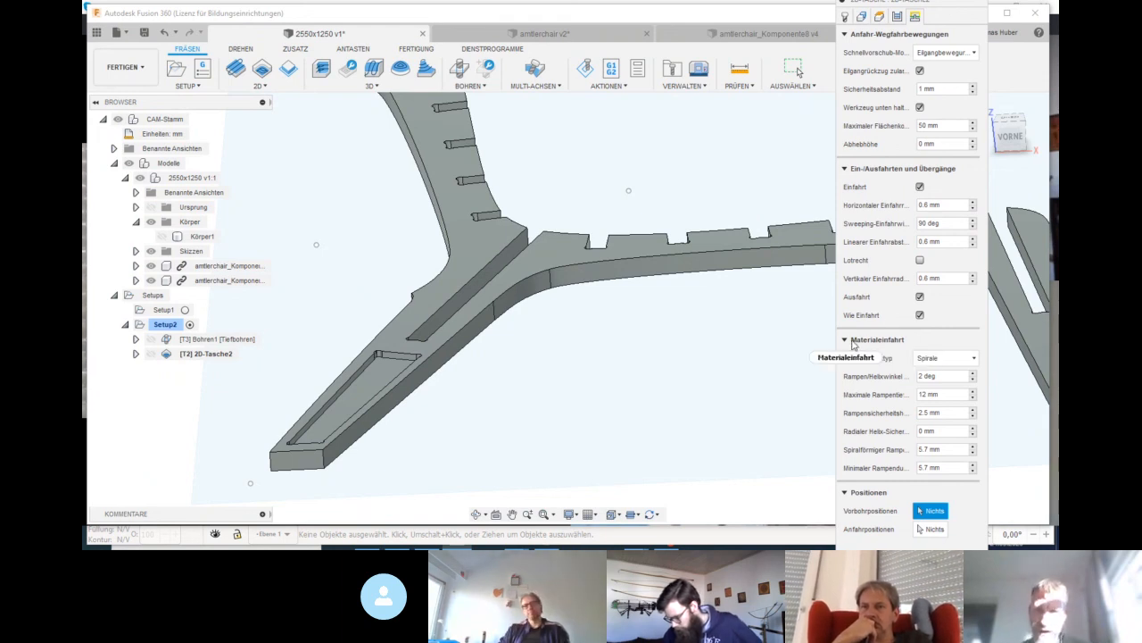
pyautogui.click(937, 359)
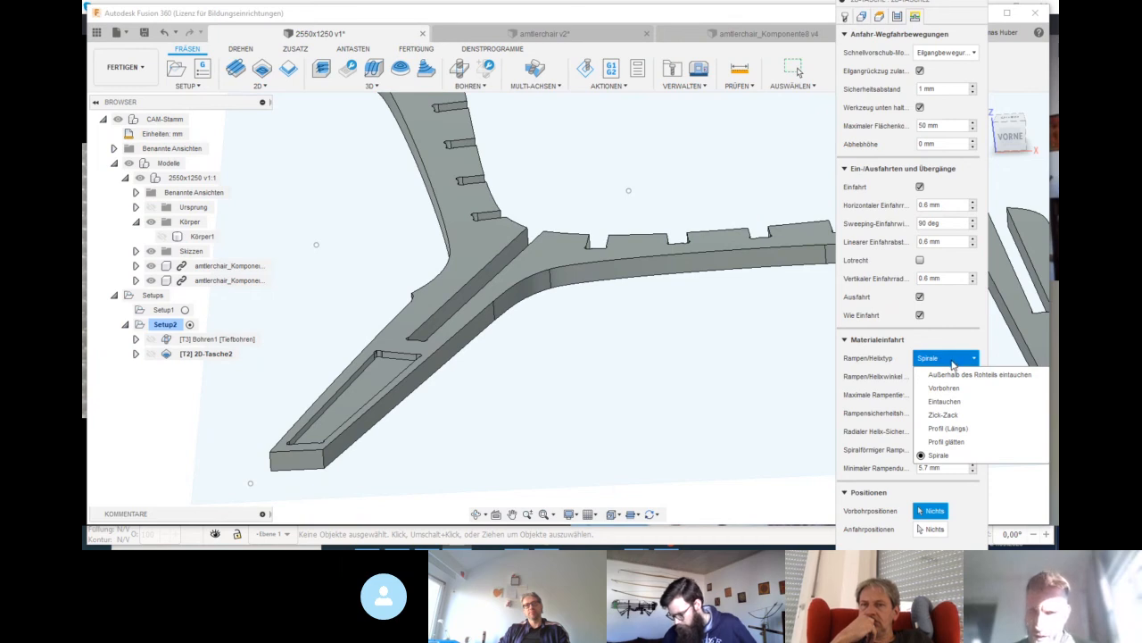
pyautogui.click(935, 352)
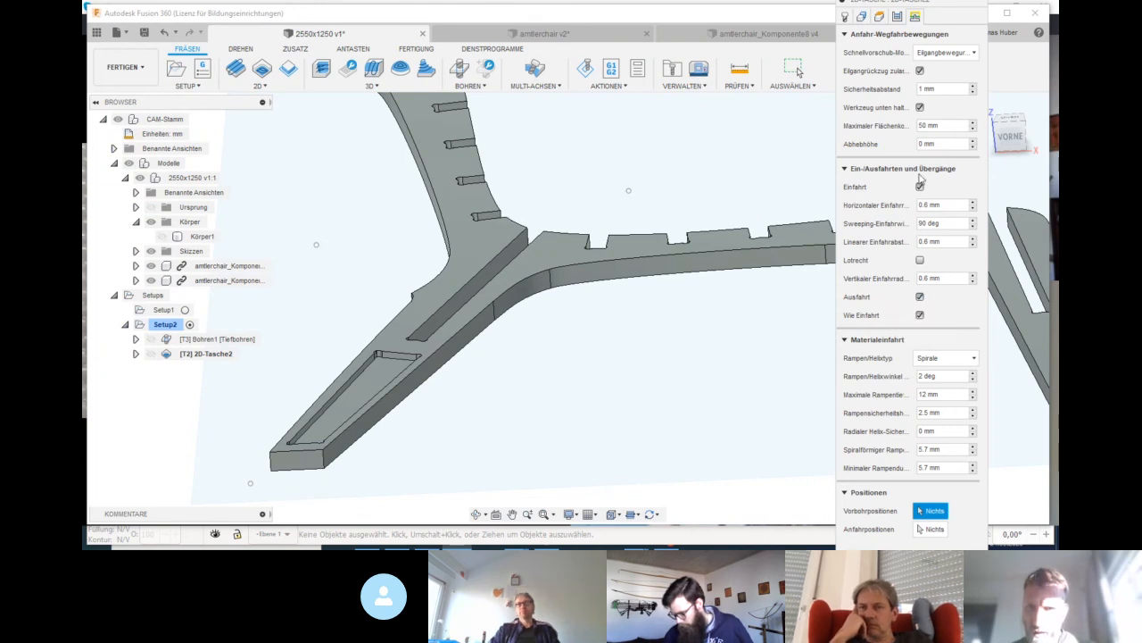
pyautogui.click(920, 187)
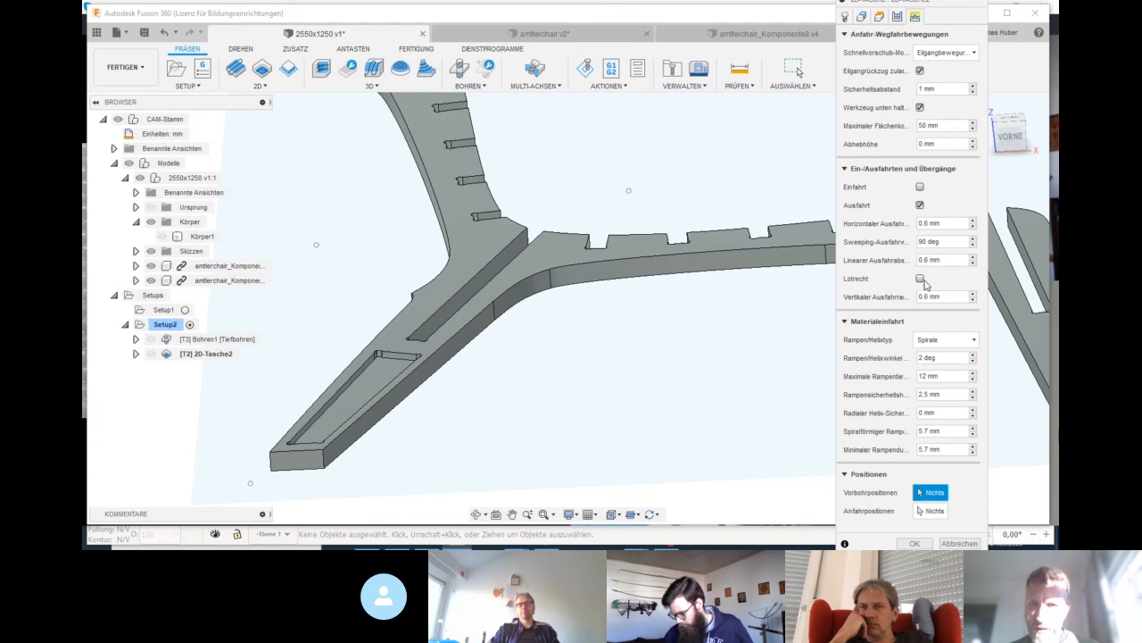
pyautogui.click(853, 326)
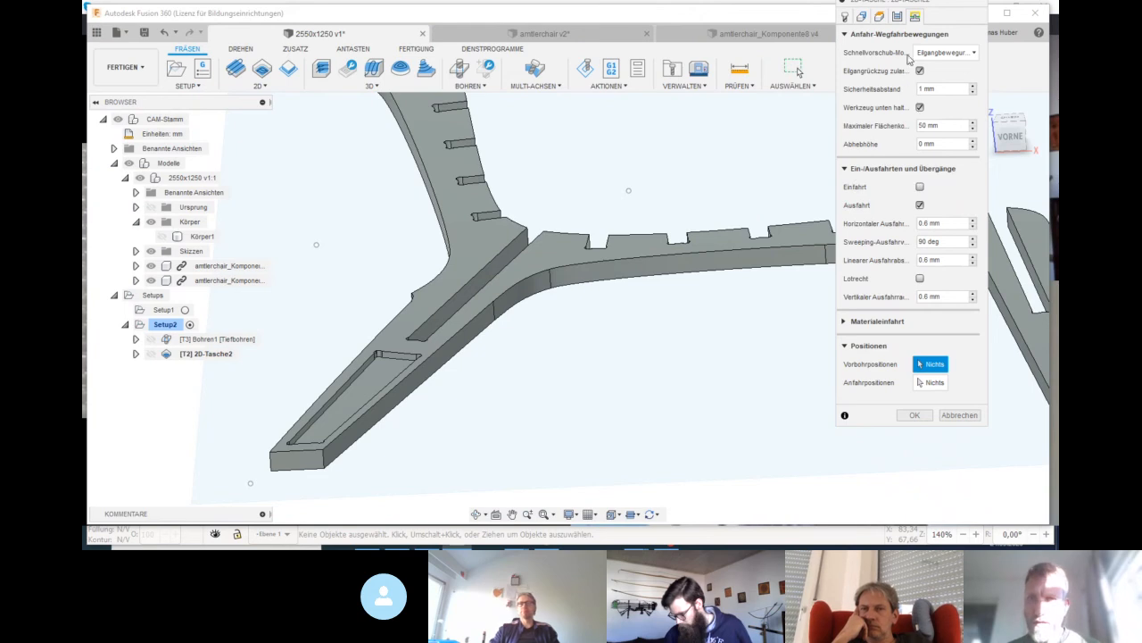
# Enable Tiefenschnitte with a maximum roughing stepdown of 3 mm and create the pocket operation
pyautogui.click(897, 18)
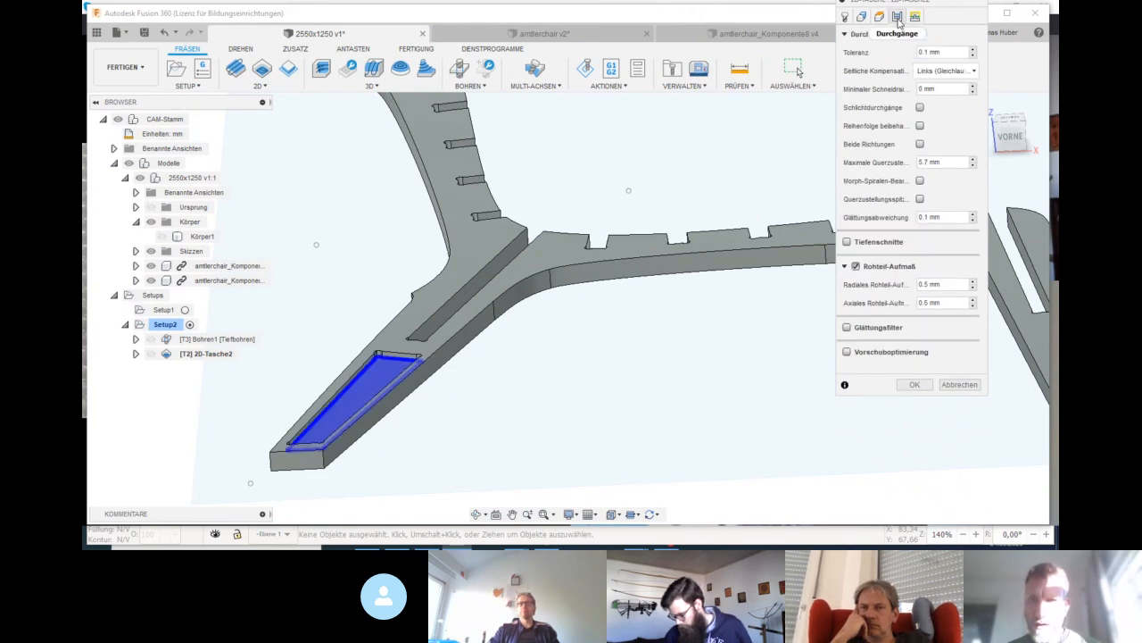
pyautogui.click(847, 244)
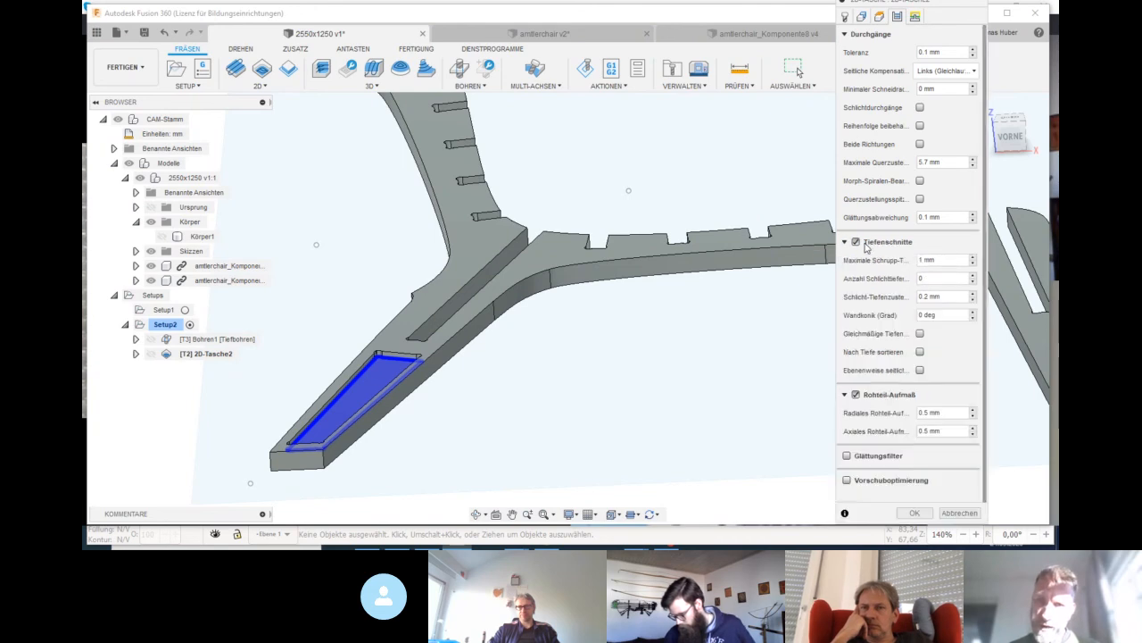
pyautogui.click(928, 259)
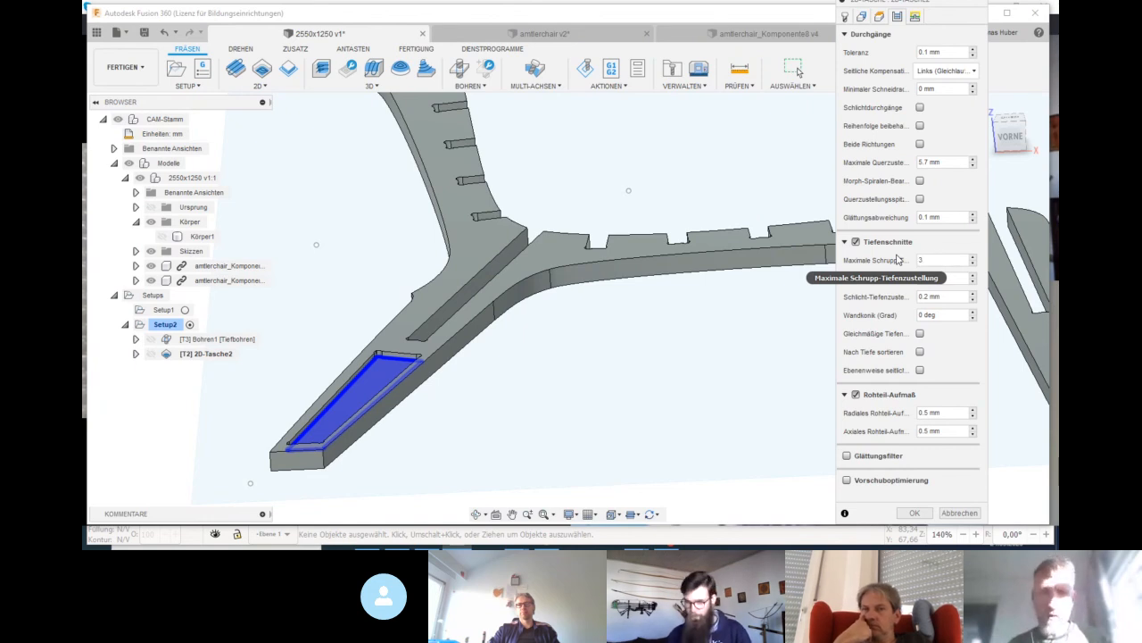
pyautogui.click(944, 280)
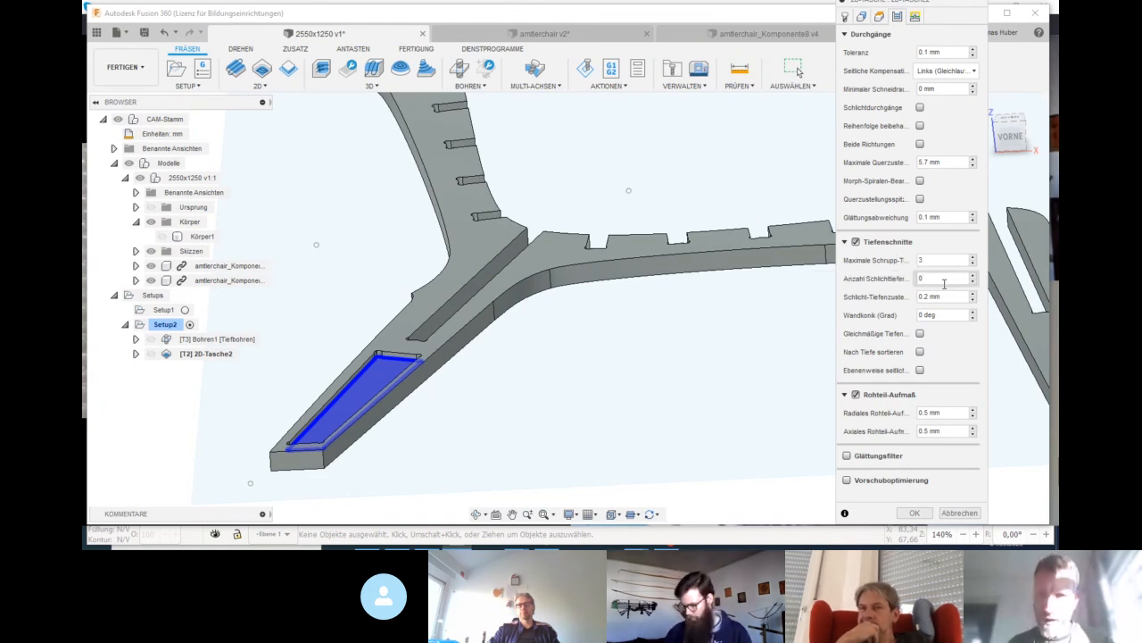
pyautogui.click(915, 516)
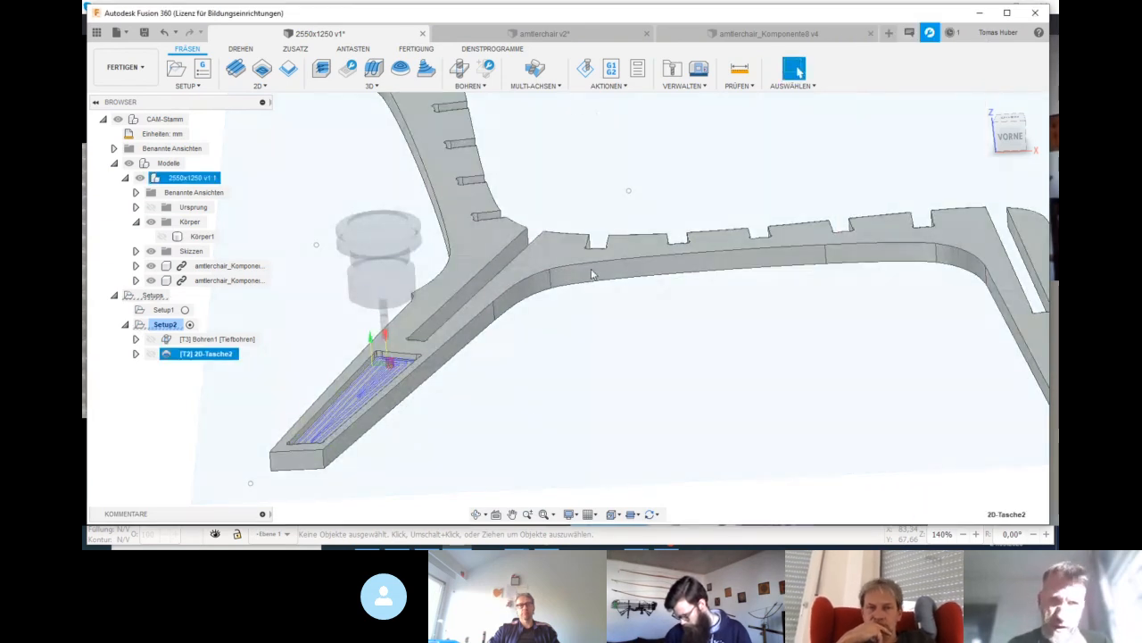
# Simulate the 2D-Tasche toolpath on the tapered leg pocket to check how the cutter clears it, and close the simulation
pyautogui.click(587, 74)
pyautogui.click(567, 465)
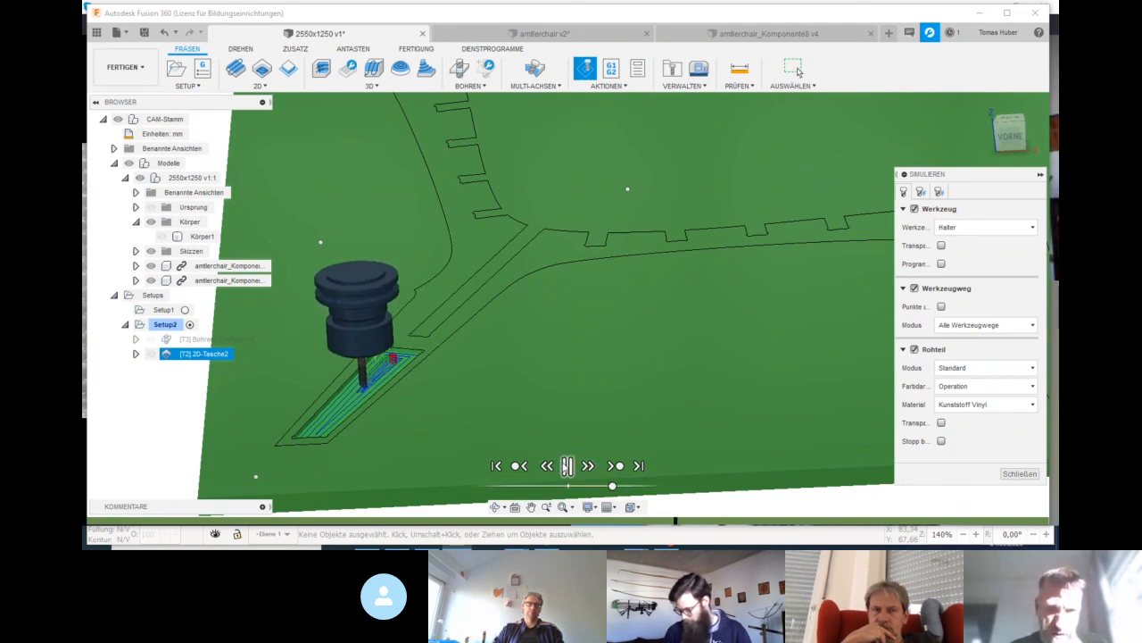
pyautogui.click(570, 466)
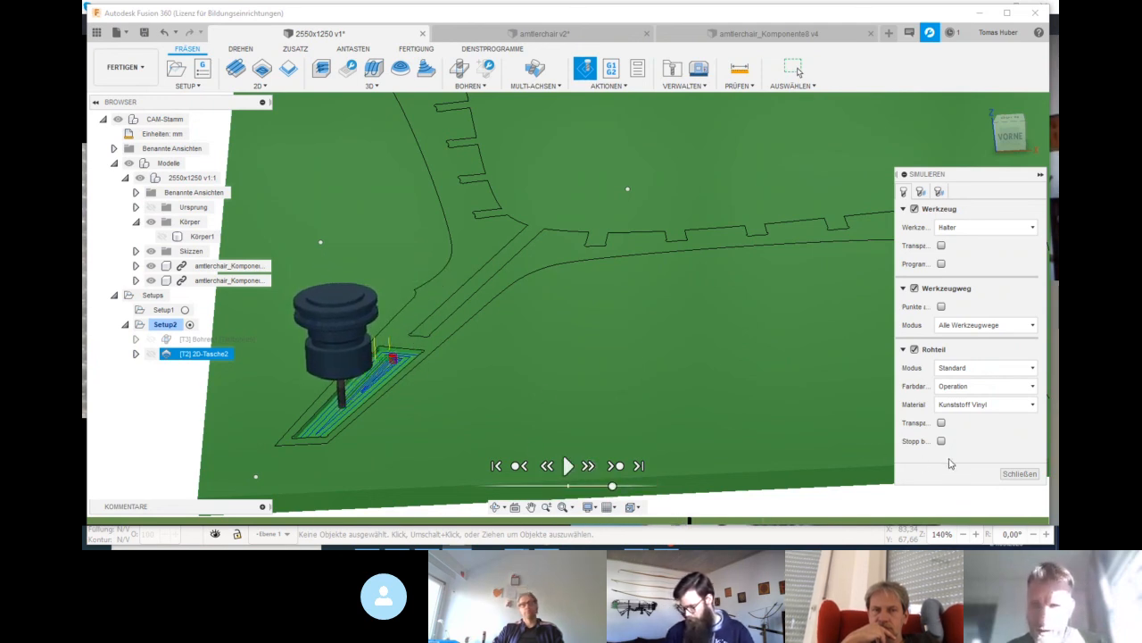
pyautogui.click(1019, 474)
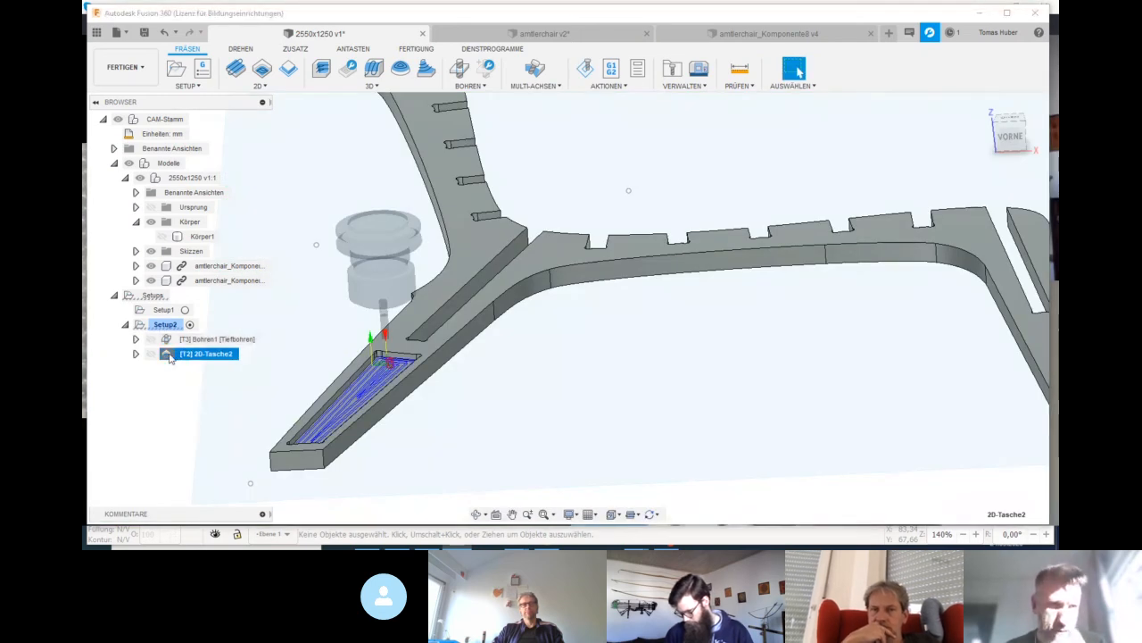
# Edit the 2D-Tasche operation, go through its settings and change the Rampen/Helixtyp to Eintauchen
pyautogui.doubleClick(170, 357)
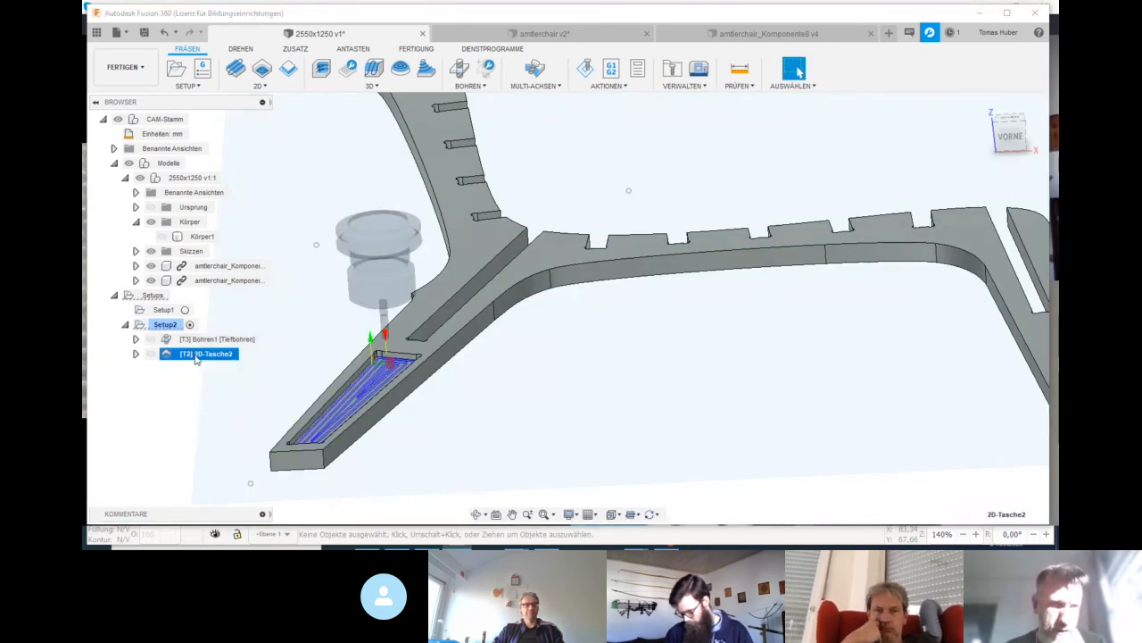
pyautogui.click(862, 17)
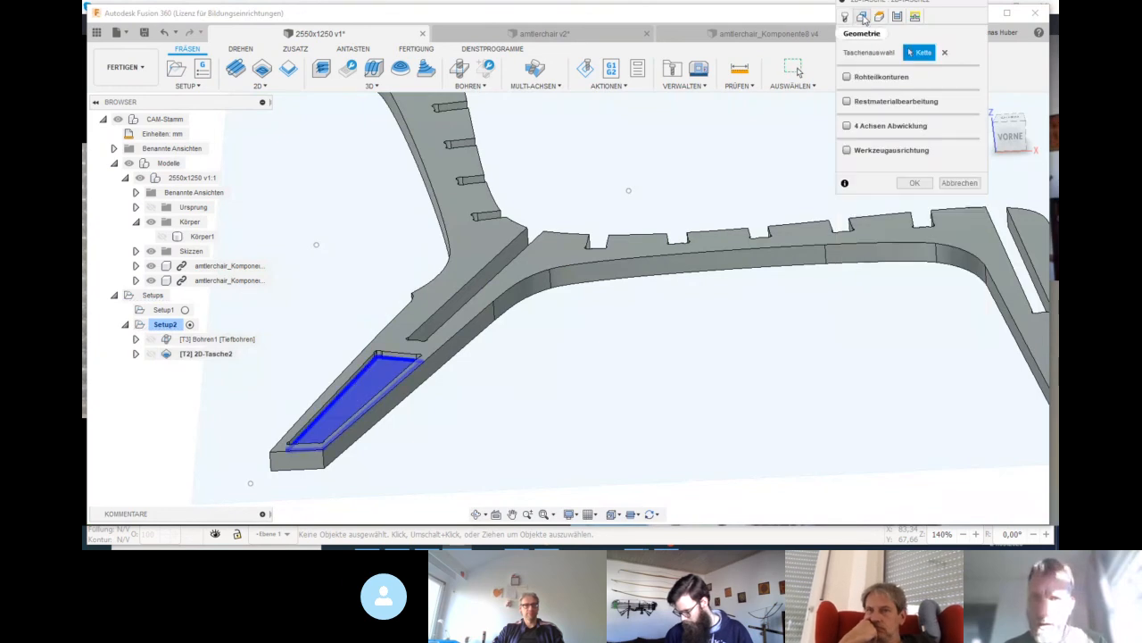
pyautogui.click(880, 17)
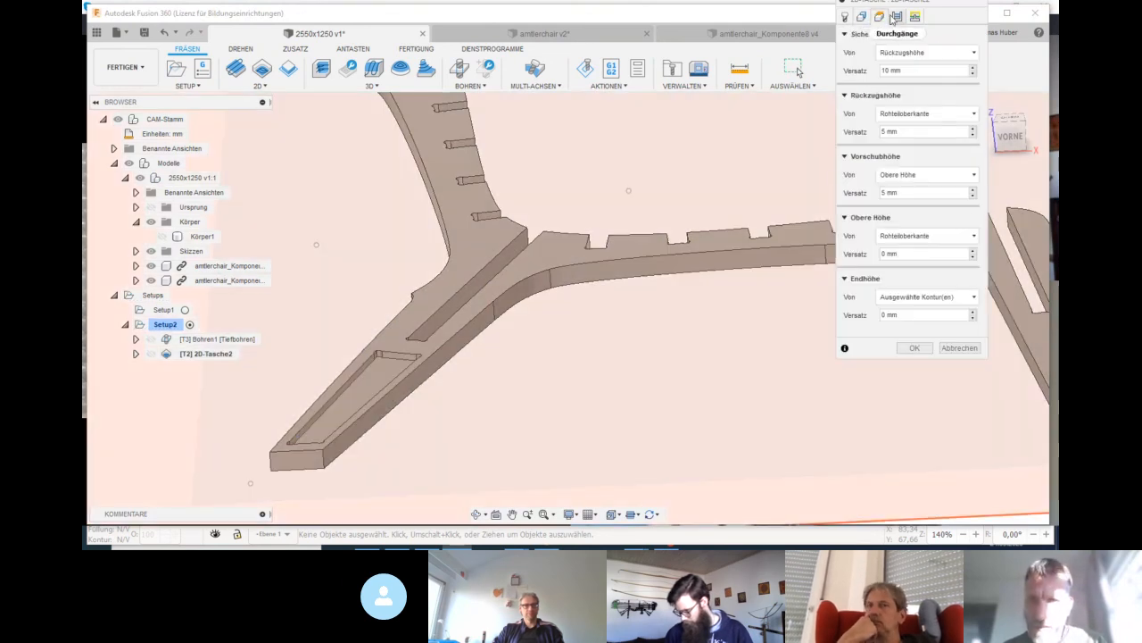
pyautogui.click(897, 17)
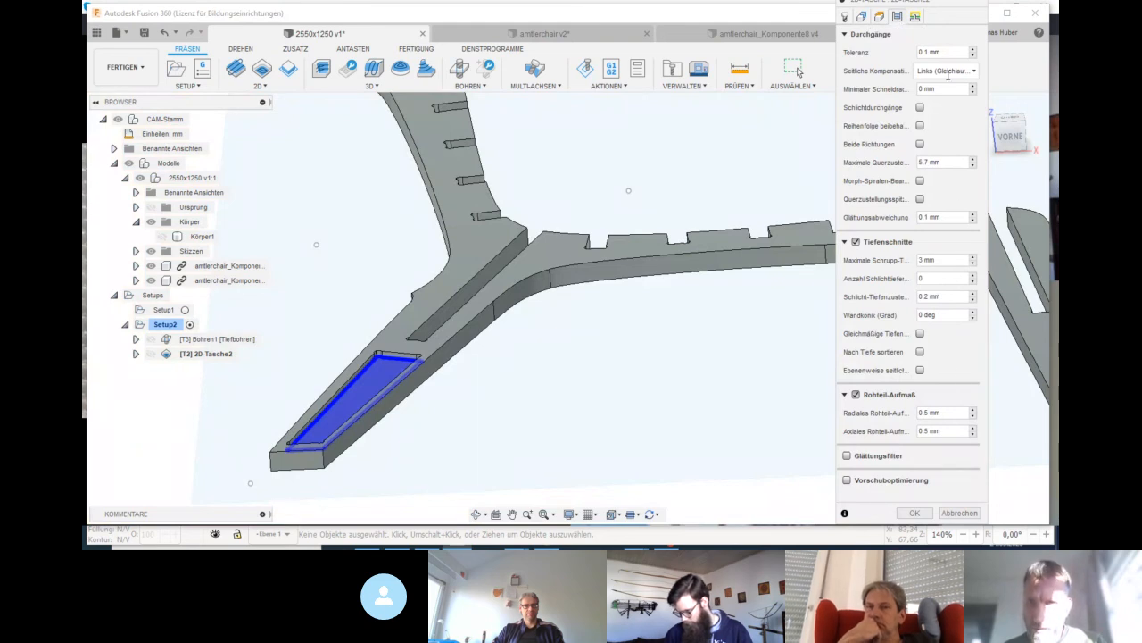
pyautogui.click(916, 17)
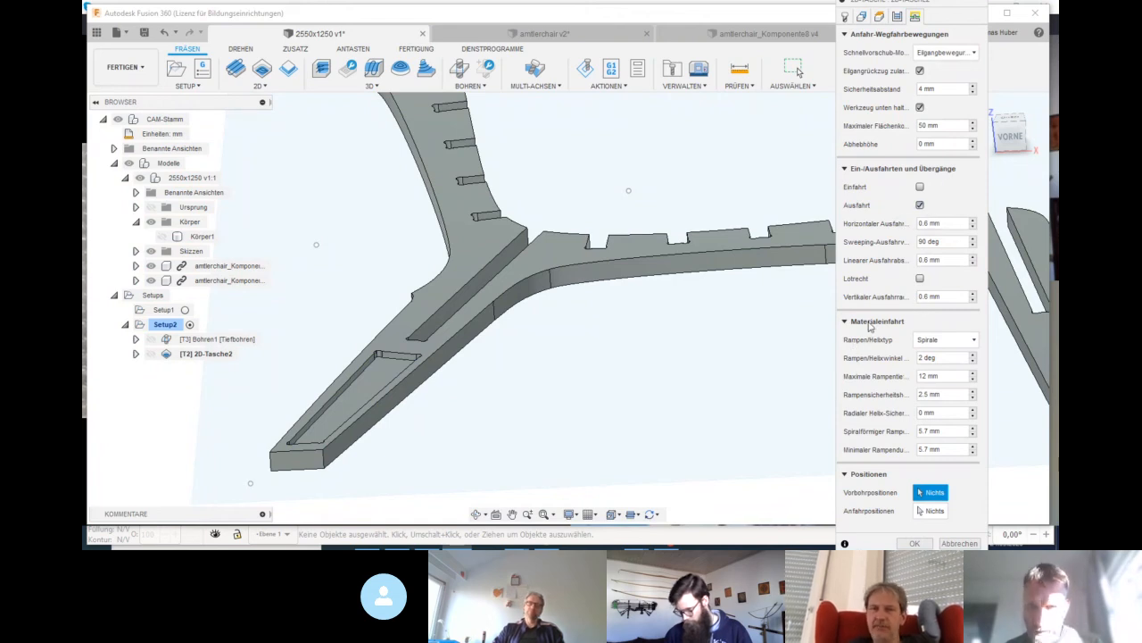
pyautogui.click(945, 343)
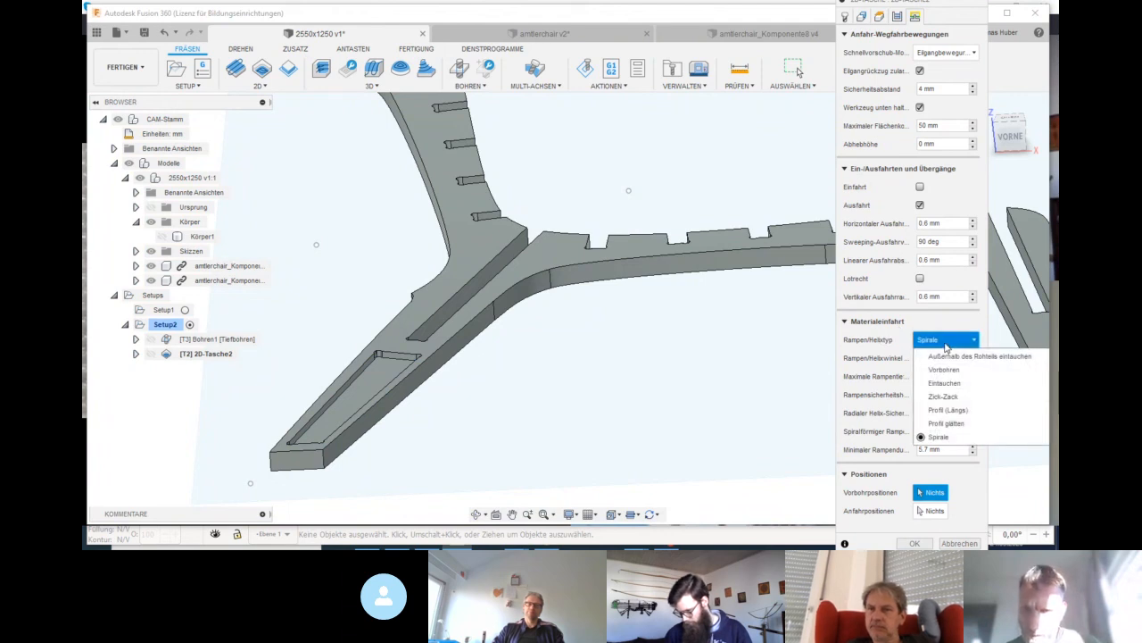
pyautogui.click(944, 387)
pyautogui.click(924, 474)
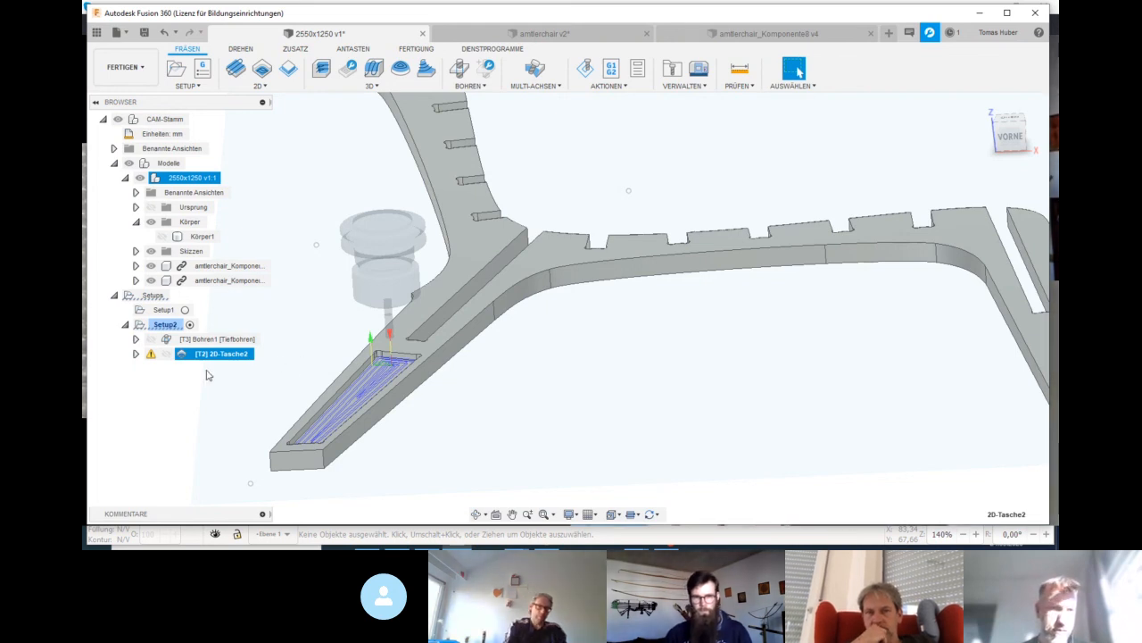
# Read the warning log of the 2D-Tasche operation and close it
pyautogui.click(150, 356)
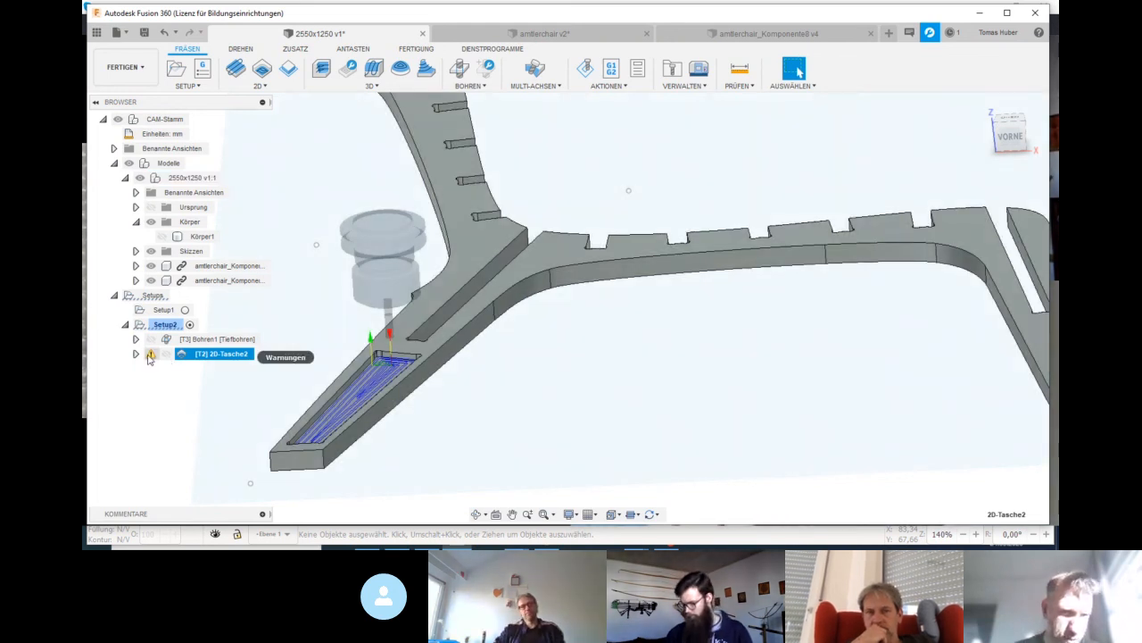
pyautogui.click(150, 355)
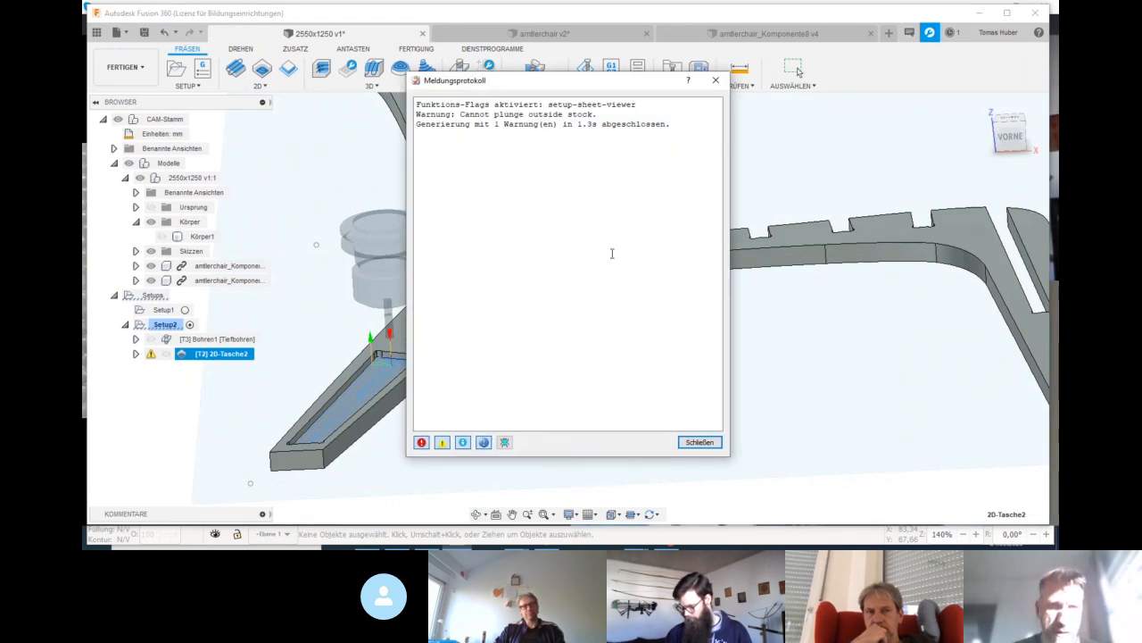
pyautogui.click(699, 442)
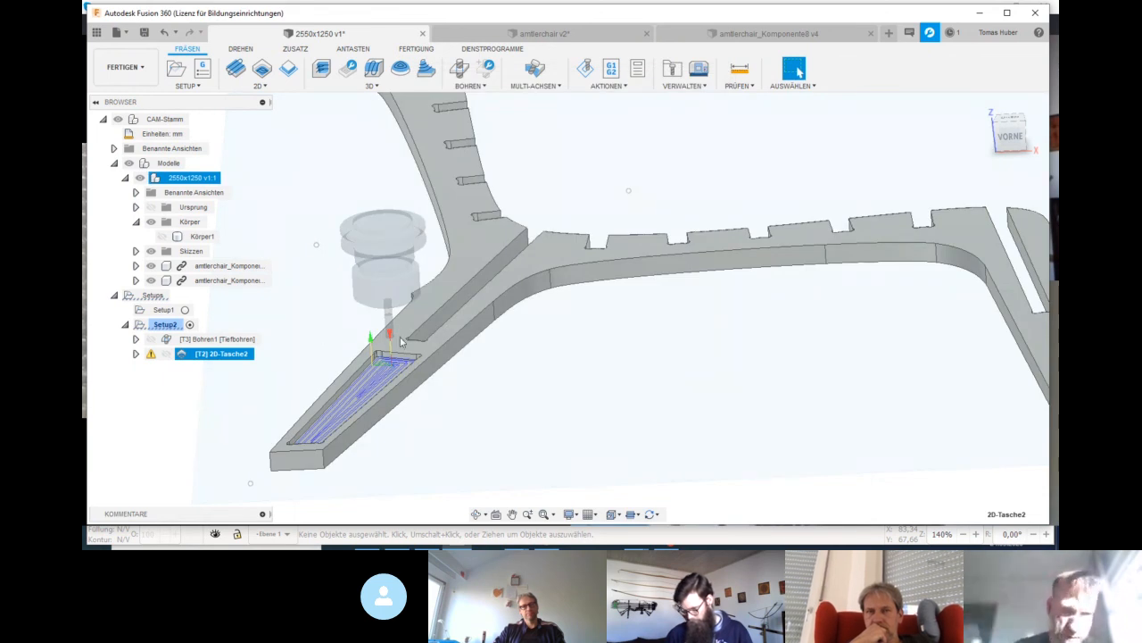
pyautogui.click(403, 311)
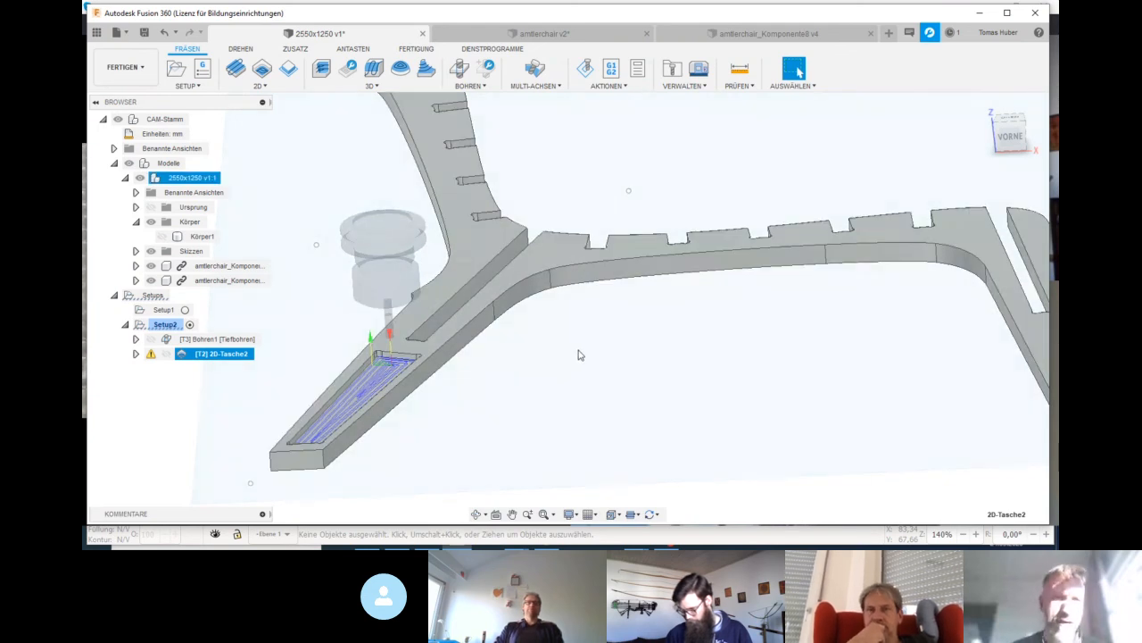
# Start a 2D-Kontur operation and select the lower outline of the large chair component from its underside
pyautogui.scroll(-2, 573, 353)
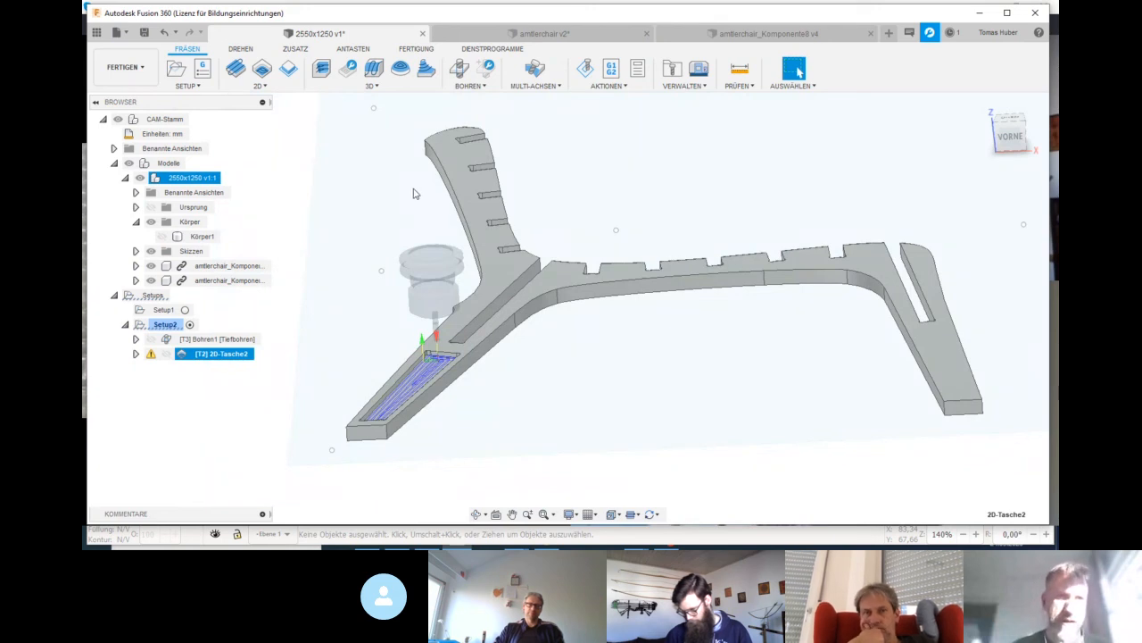
pyautogui.click(266, 87)
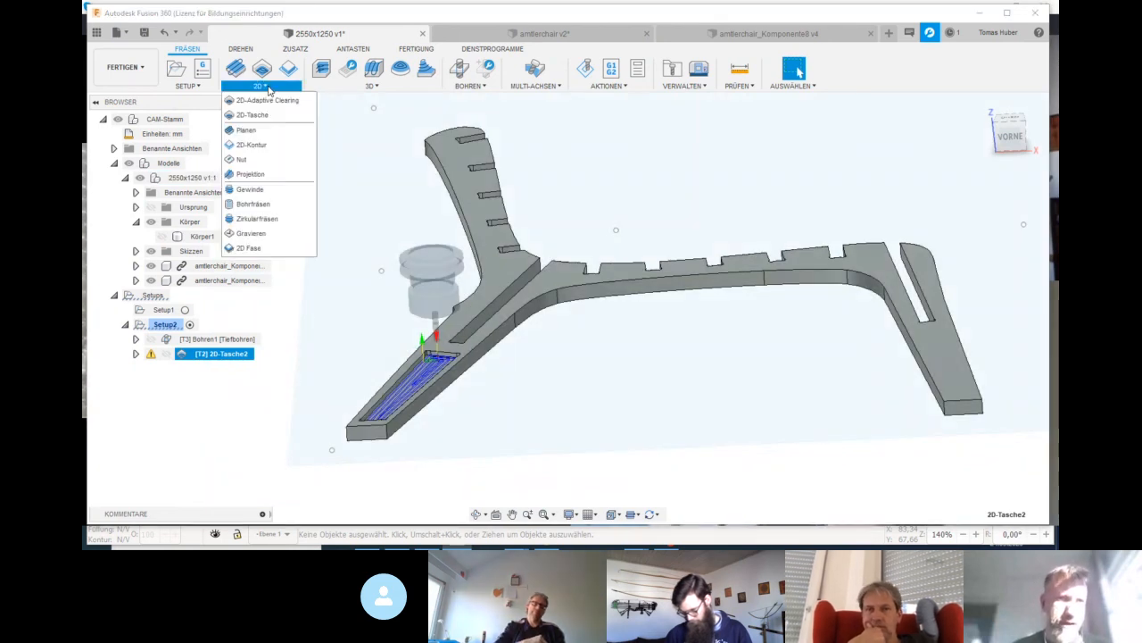
pyautogui.click(252, 146)
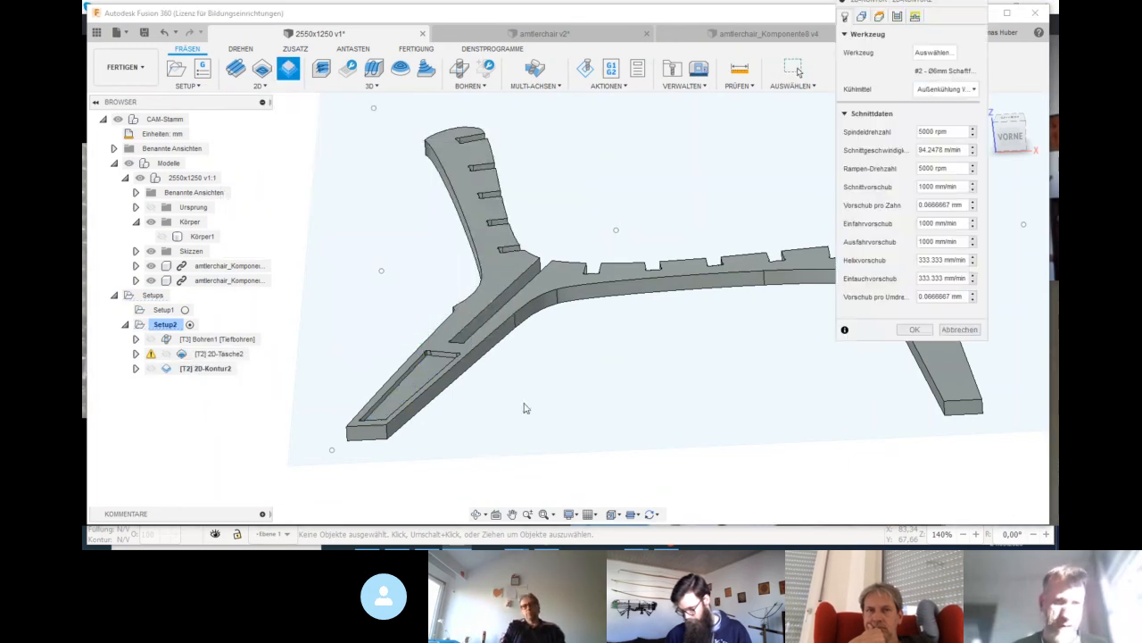
pyautogui.keyDown('shift'); pyautogui.moveTo(539, 432); pyautogui.dragTo(424, 473, button='middle'); pyautogui.keyUp('shift')
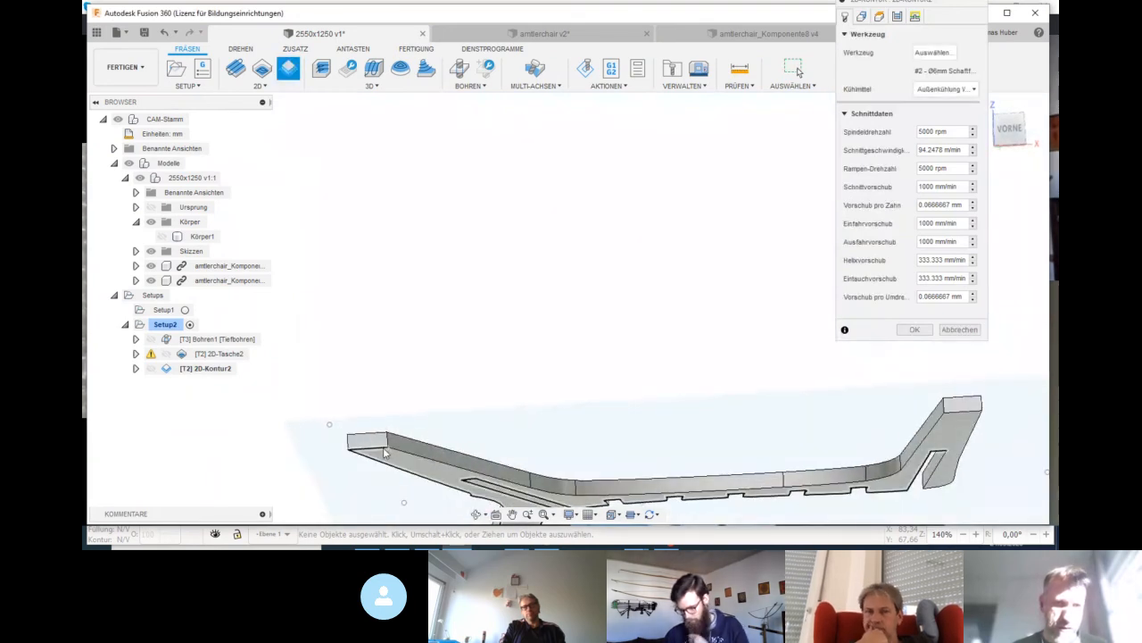
pyautogui.moveTo(596, 374); pyautogui.dragTo(544, 197, button='middle')
pyautogui.keyDown('shift'); pyautogui.moveTo(540, 269); pyautogui.dragTo(541, 244, button='middle'); pyautogui.keyUp('shift')
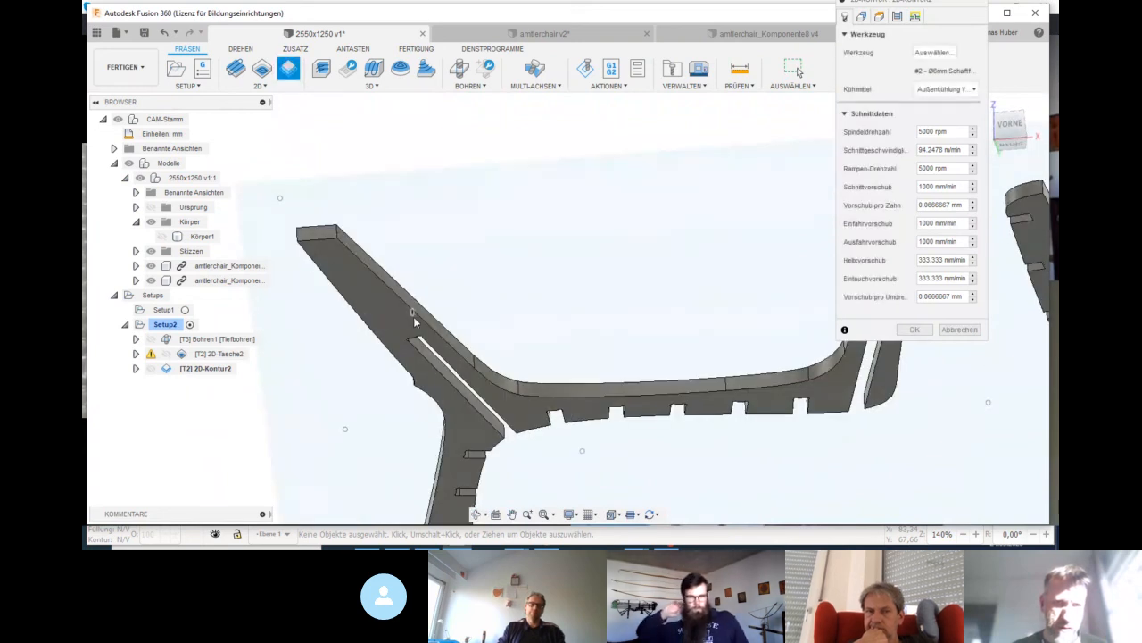
pyautogui.click(371, 272)
# Add the missing edges at the closed end of the leg's long slot to the contour selection
pyautogui.keyDown('shift'); pyautogui.moveTo(617, 217); pyautogui.dragTo(612, 369, button='middle'); pyautogui.keyUp('shift')
pyautogui.scroll(-4, 612, 365)
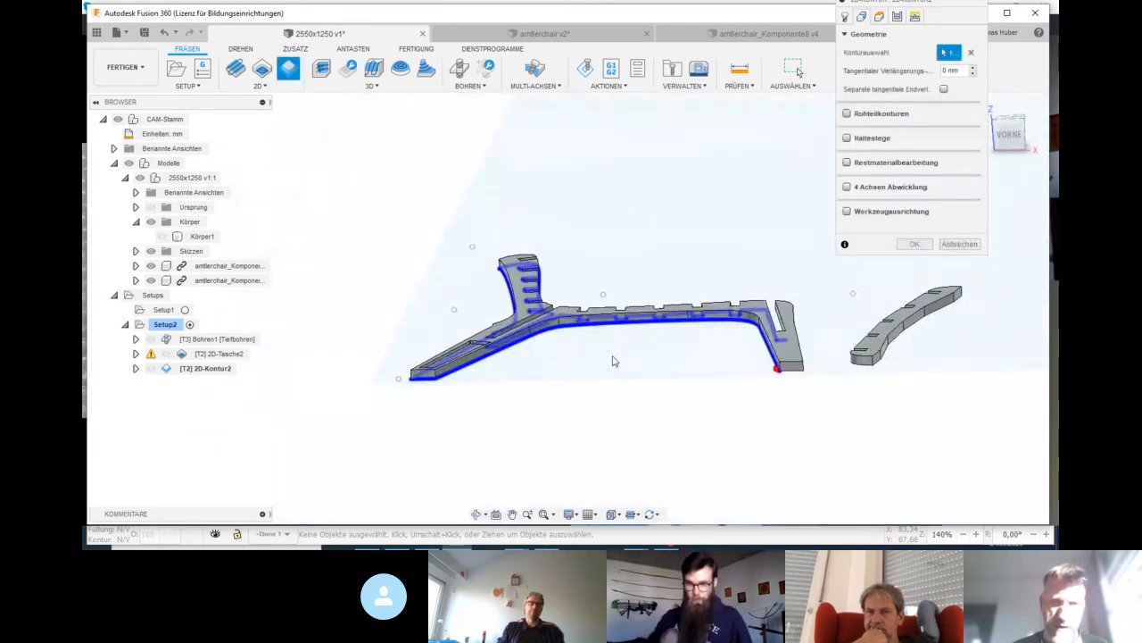
pyautogui.keyDown('shift'); pyautogui.moveTo(696, 372); pyautogui.dragTo(633, 313, button='middle'); pyautogui.keyUp('shift')
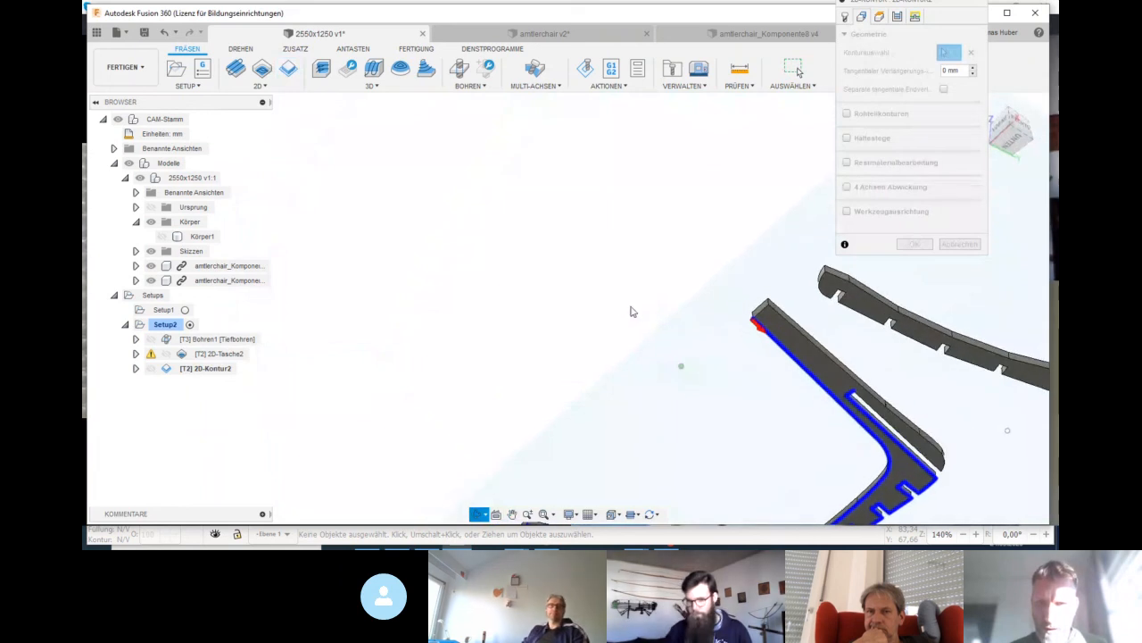
pyautogui.scroll(6, 910, 430)
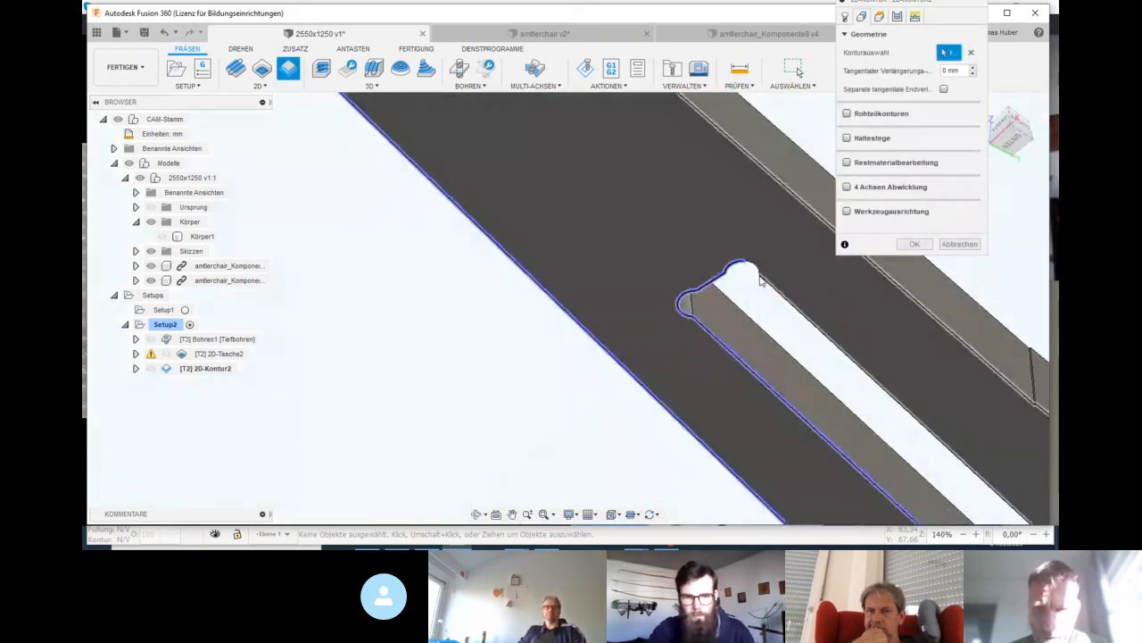
pyautogui.click(758, 274)
pyautogui.click(782, 303)
pyautogui.scroll(-5, 786, 312)
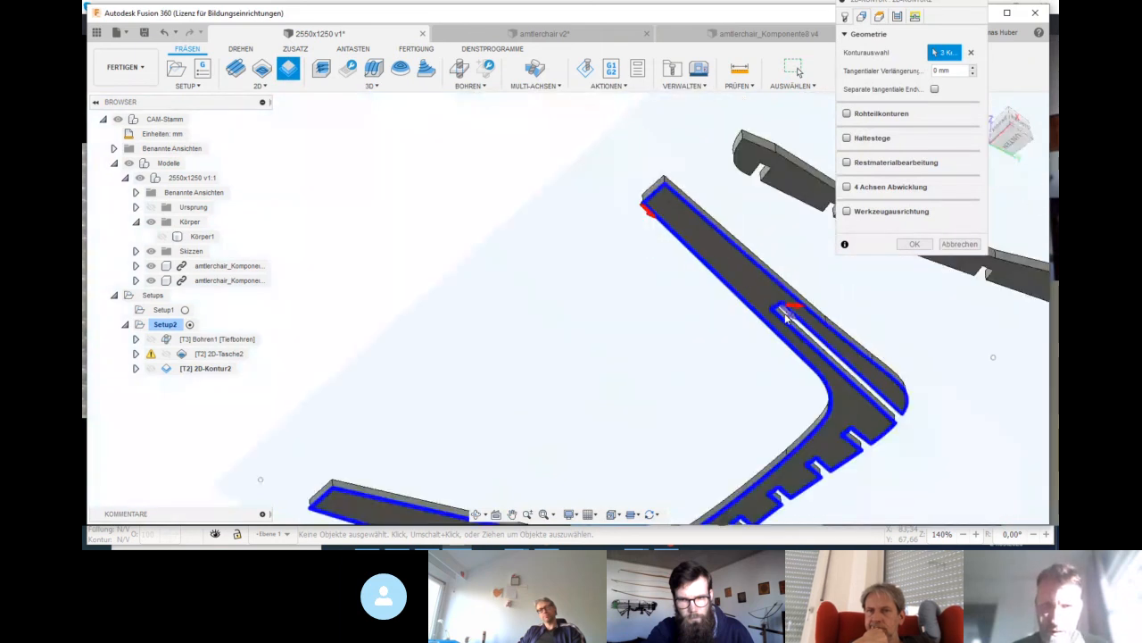
pyautogui.keyDown('shift'); pyautogui.moveTo(613, 247); pyautogui.dragTo(555, 189, button='middle'); pyautogui.keyUp('shift')
pyautogui.moveTo(555, 189); pyautogui.dragTo(674, 307, button='middle')
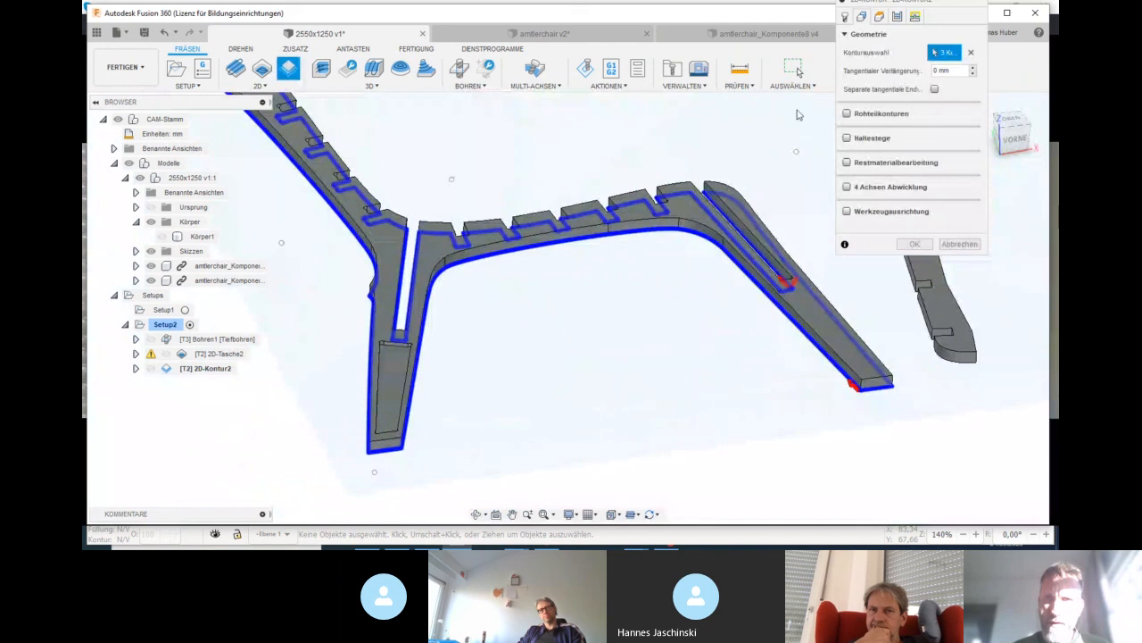
# Confirm tool 2, the Ø6 mm flat end mill, for the 2D-Kontur operation
pyautogui.click(845, 17)
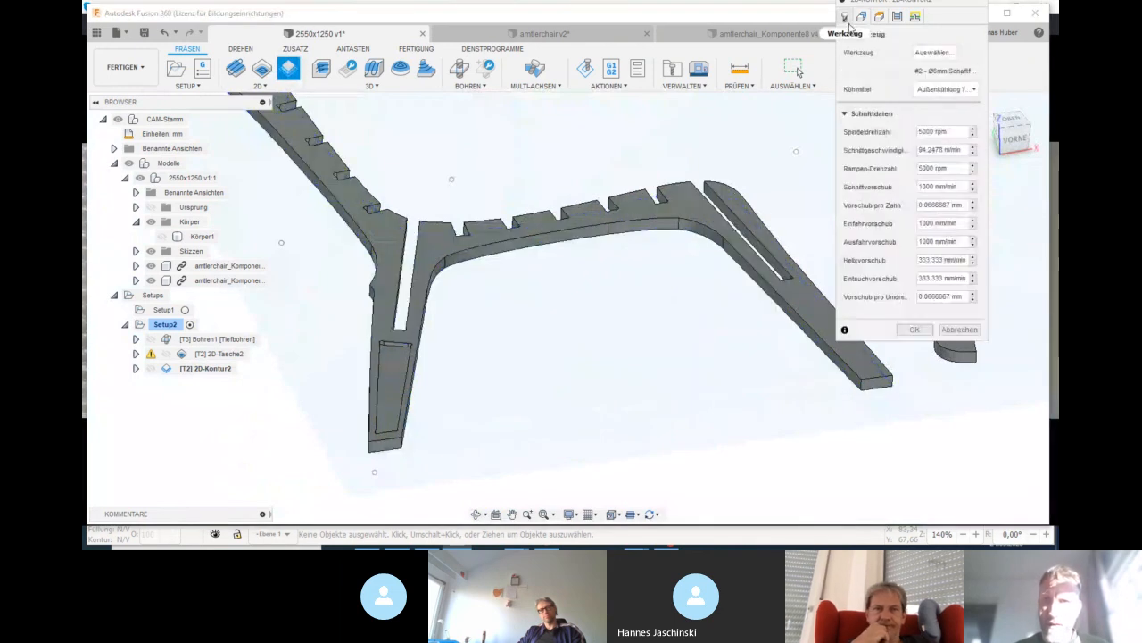
pyautogui.click(921, 55)
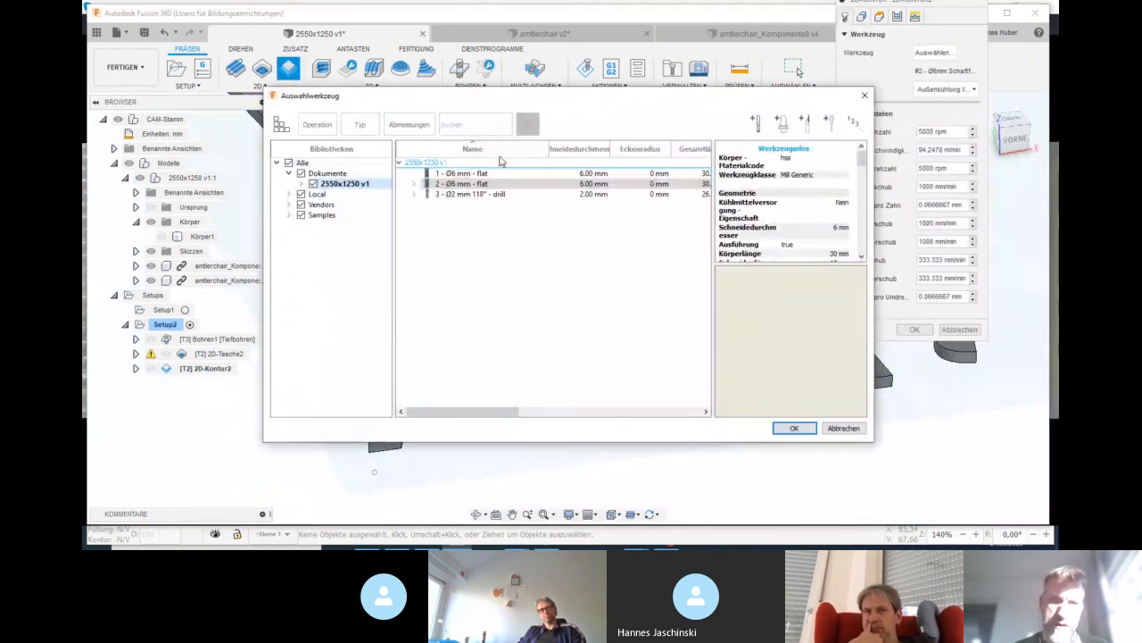
pyautogui.click(794, 428)
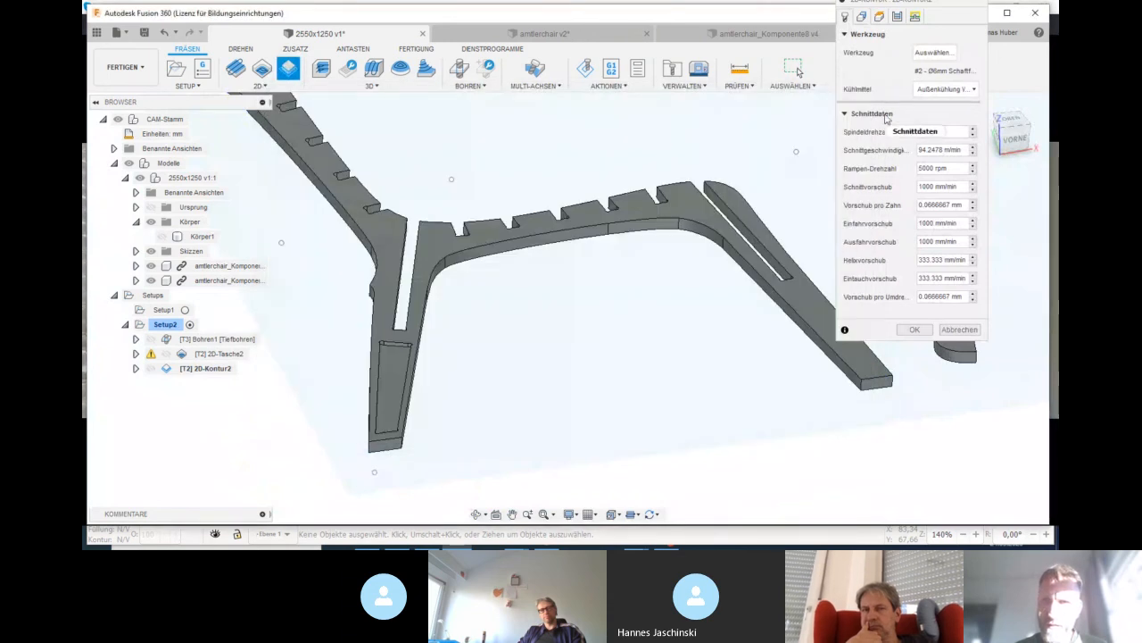
# Enable Haltestege for the contour operation and set the Haltesteg-Abstand to 100 mm
pyautogui.click(862, 17)
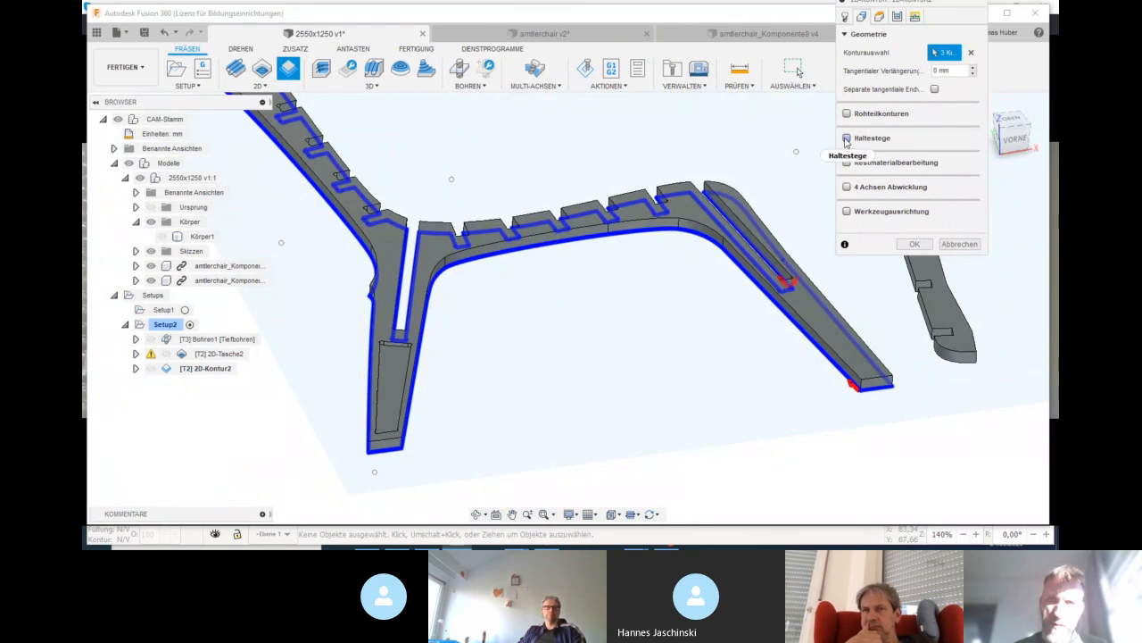
pyautogui.click(847, 139)
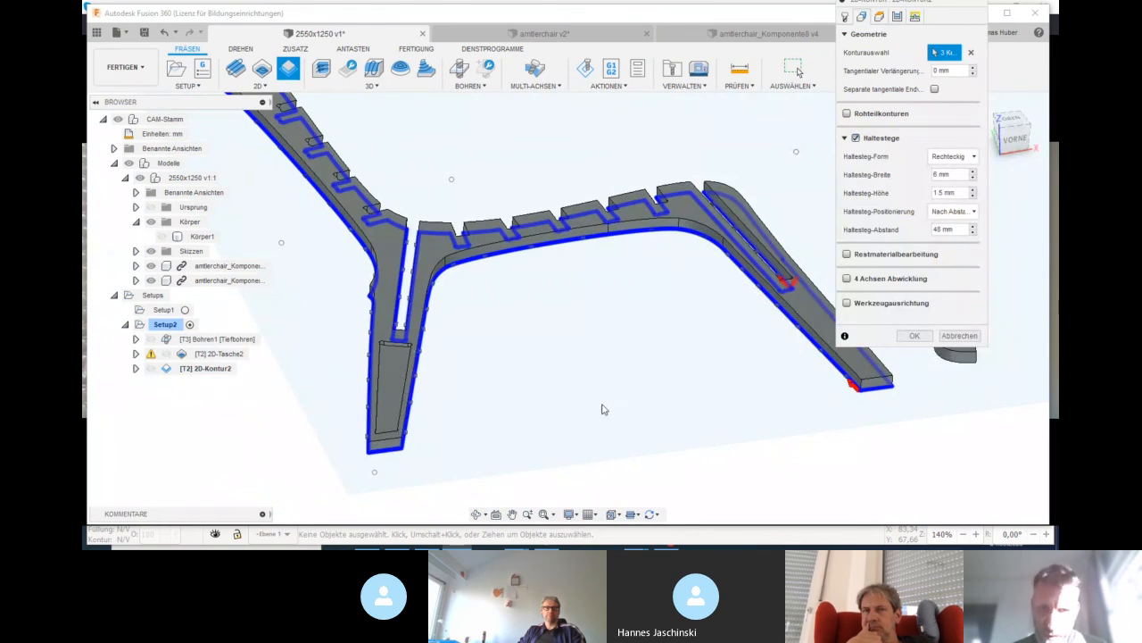
pyautogui.scroll(4, 402, 376)
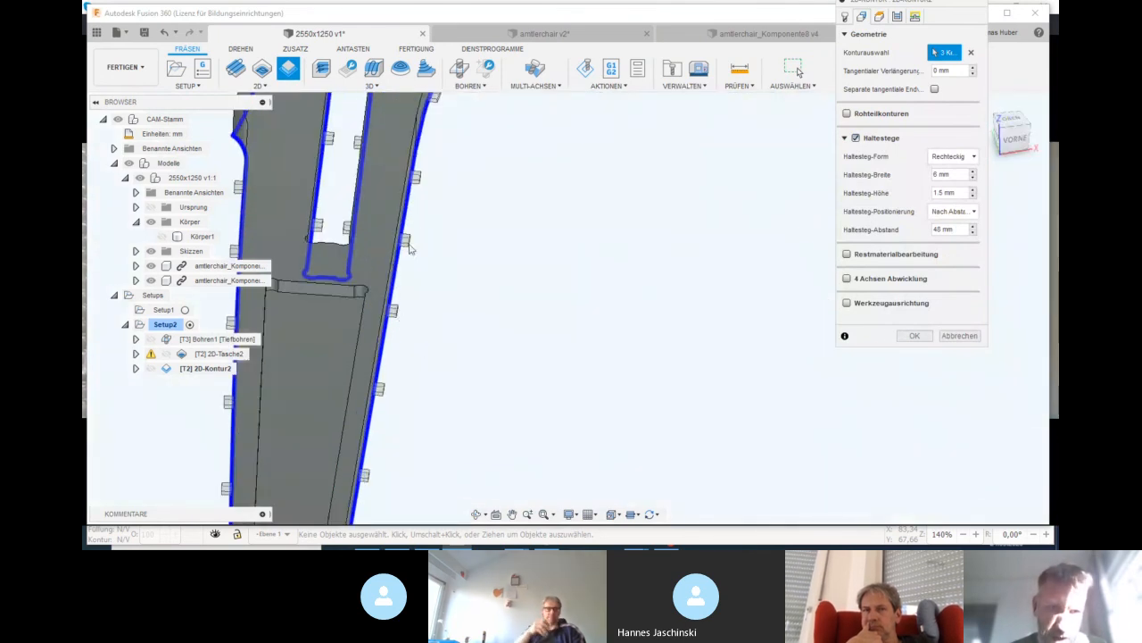
pyautogui.scroll(-3, 452, 311)
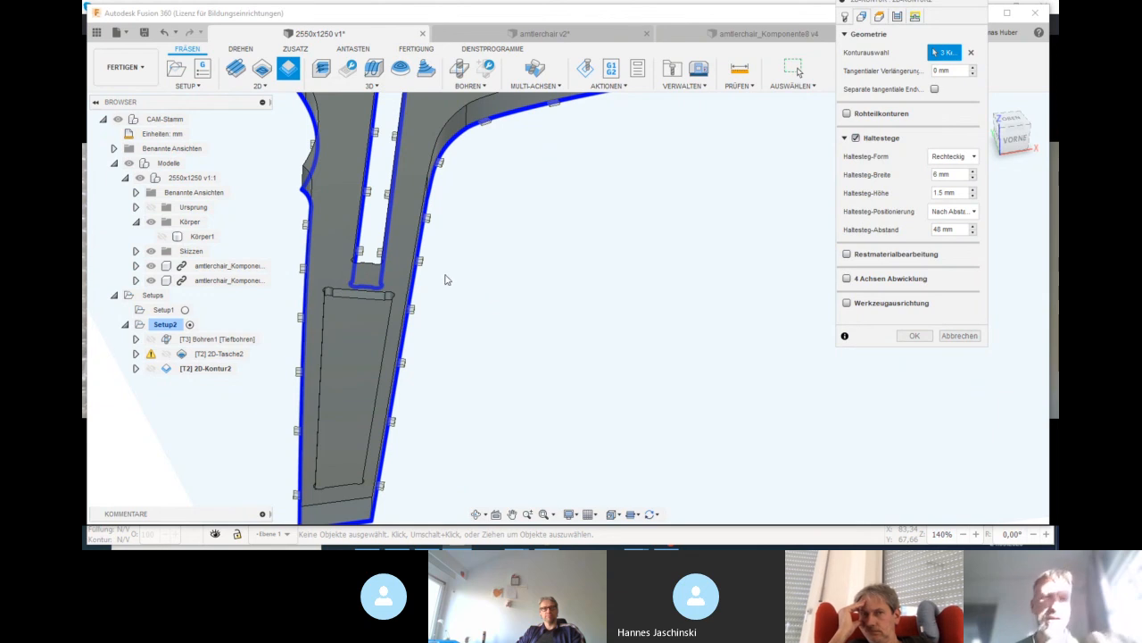
pyautogui.scroll(-5, 536, 294)
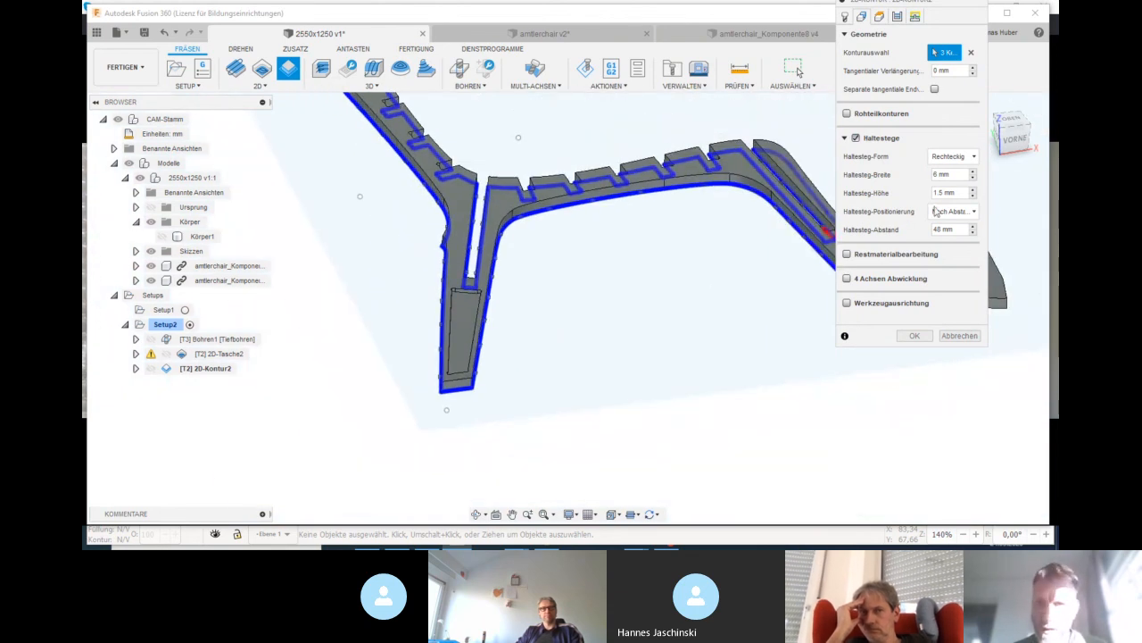
pyautogui.click(944, 229)
pyautogui.write('1')
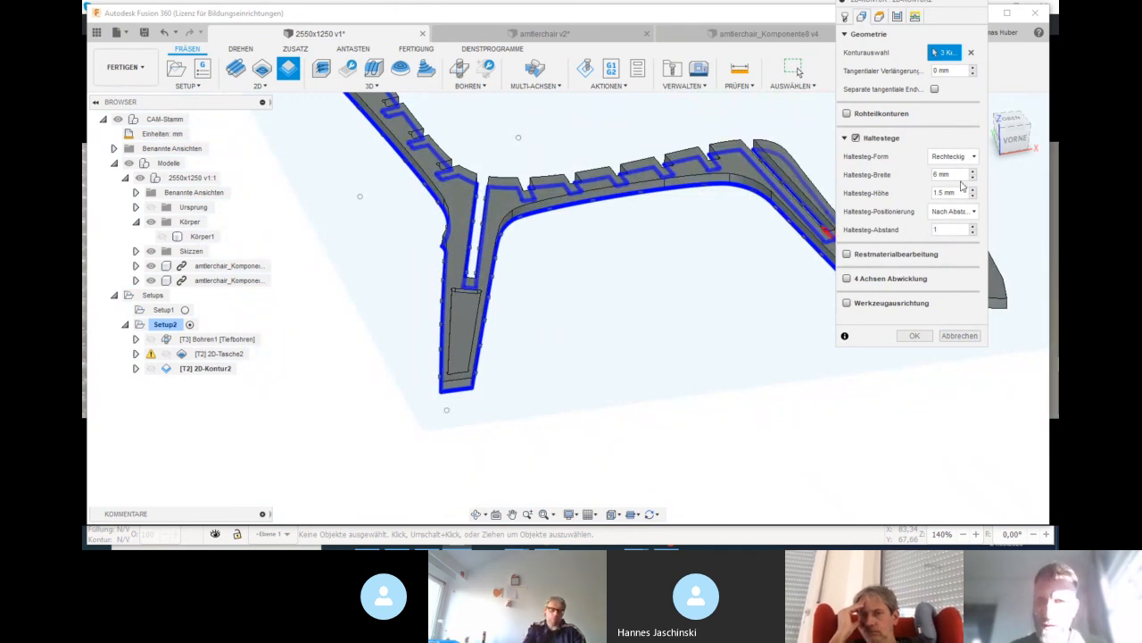
pyautogui.write('00')
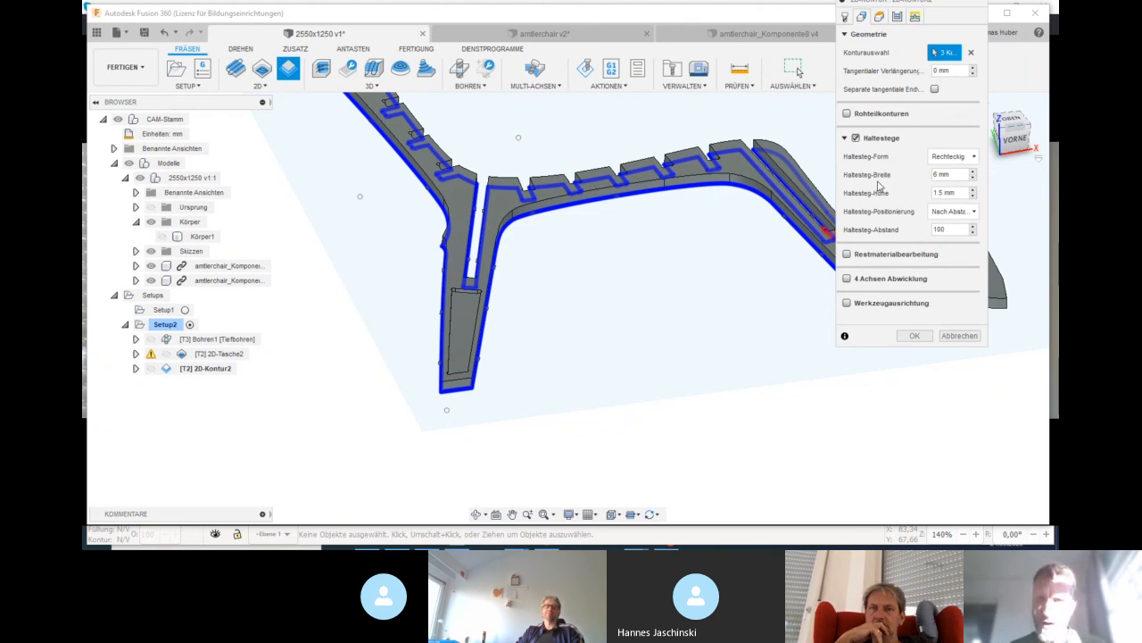
# Enable Tiefenschnitte with a Maximale Schrupp-Tiefenzustellung of 6 mm and complete the 2D-Kontur operation
pyautogui.click(879, 17)
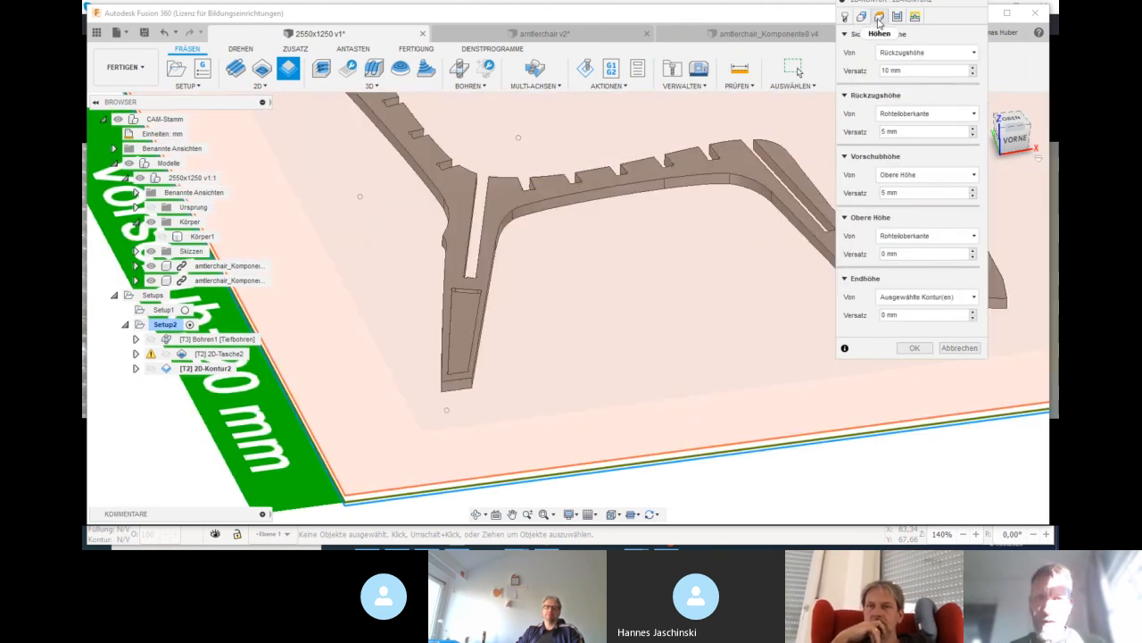
pyautogui.click(897, 17)
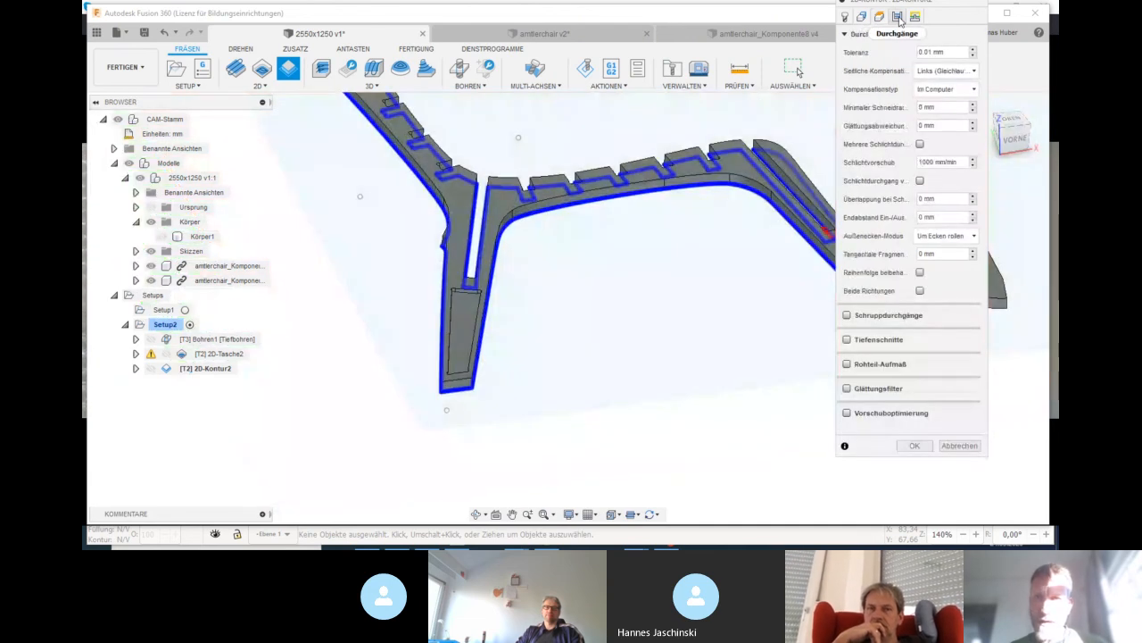
pyautogui.click(846, 340)
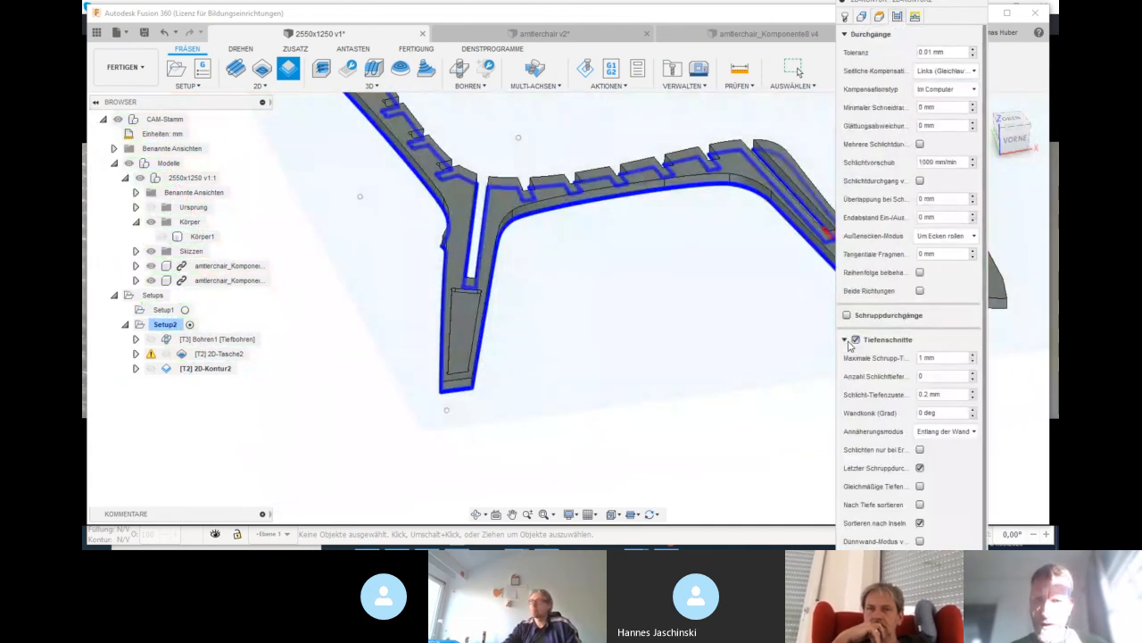
pyautogui.click(957, 358)
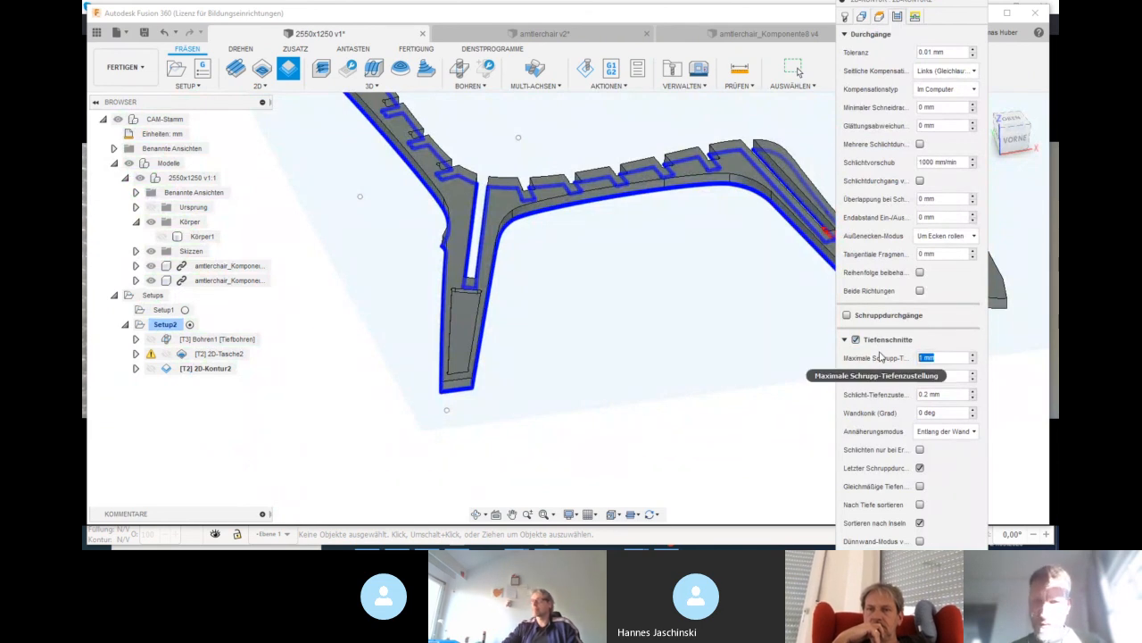
pyautogui.write('6')
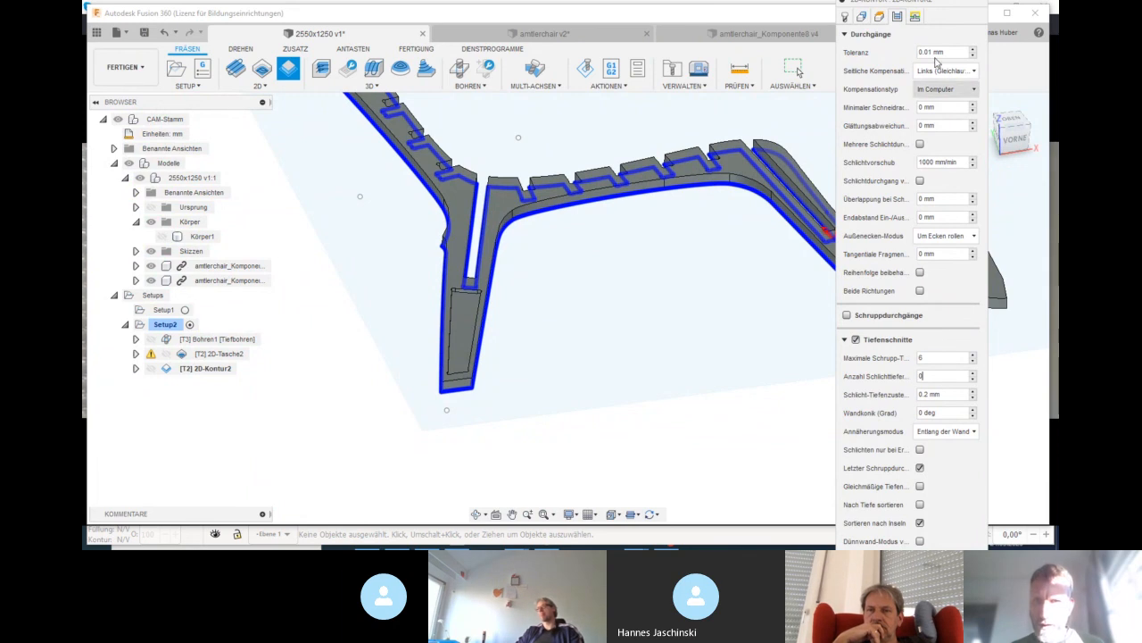
pyautogui.click(845, 340)
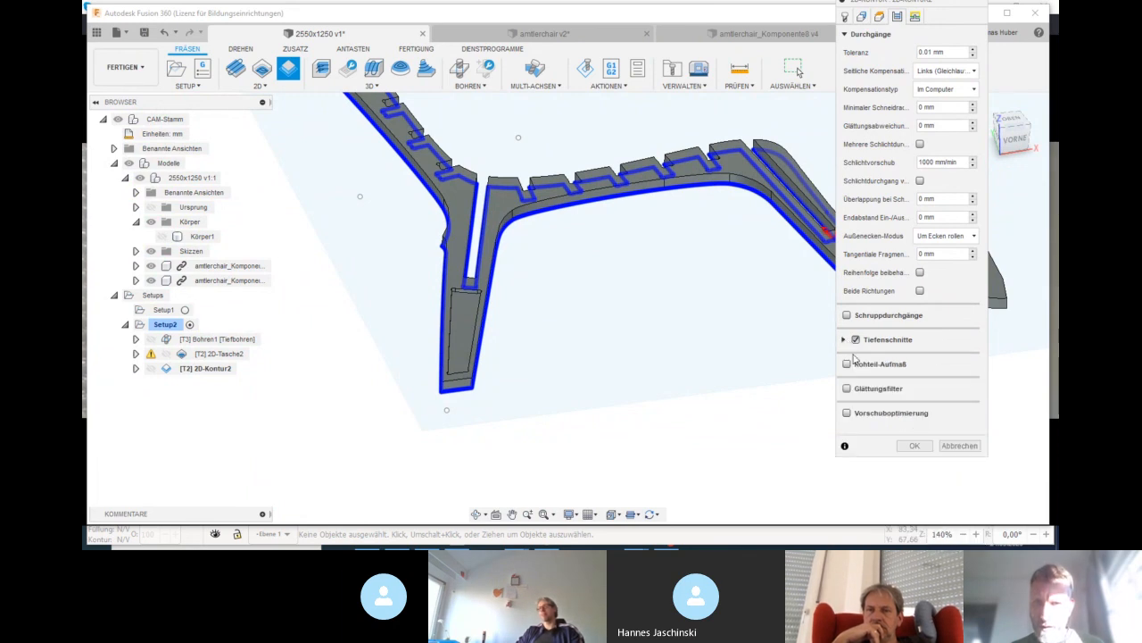
pyautogui.click(915, 17)
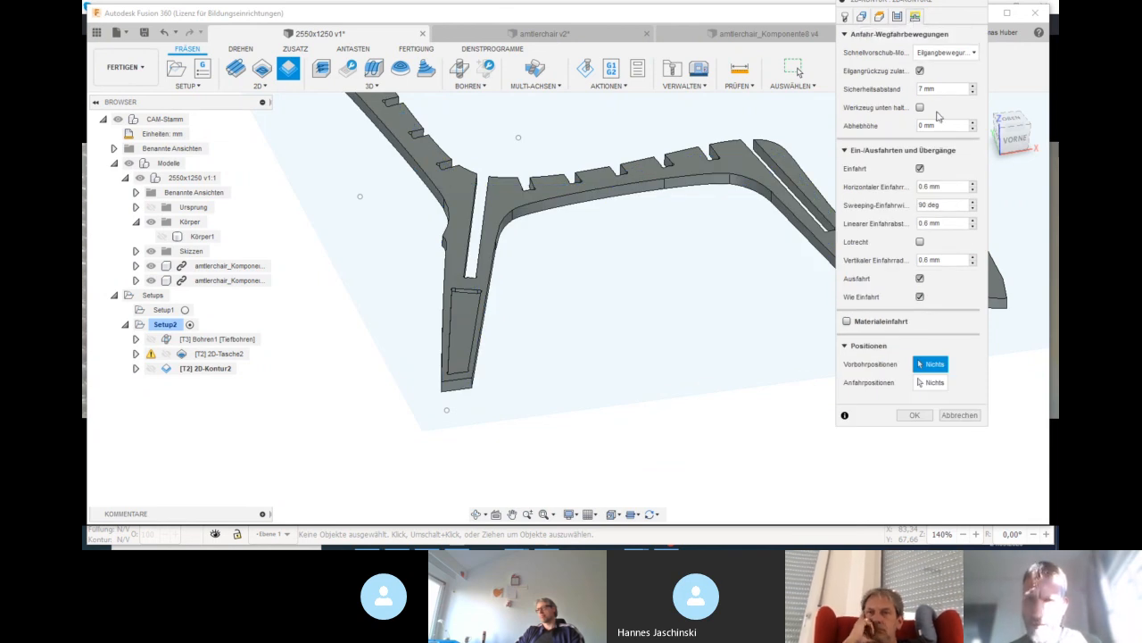
pyautogui.click(914, 415)
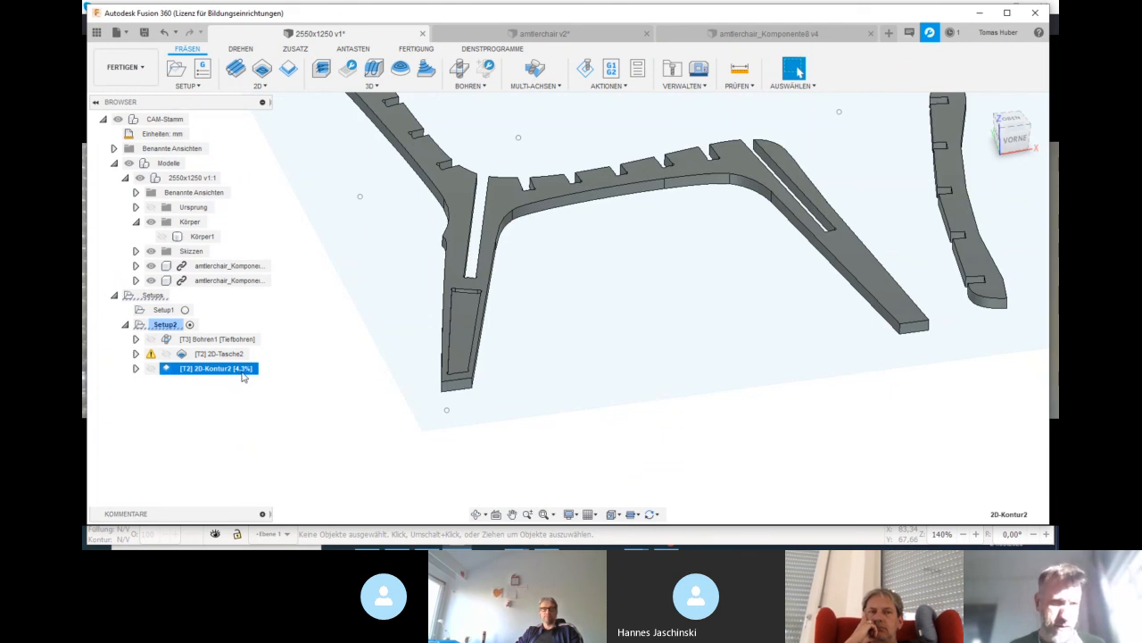
pyautogui.keyDown('shift'); pyautogui.moveTo(639, 361); pyautogui.dragTo(612, 339, button='middle'); pyautogui.keyUp('shift')
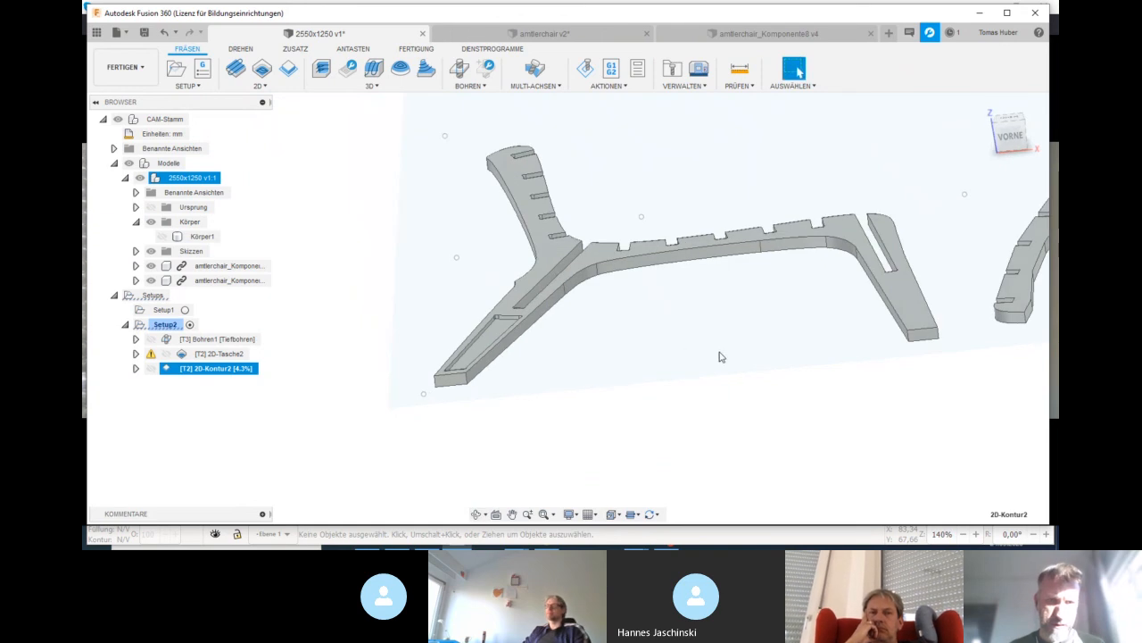
pyautogui.moveTo(787, 329); pyautogui.dragTo(669, 333, button='middle')
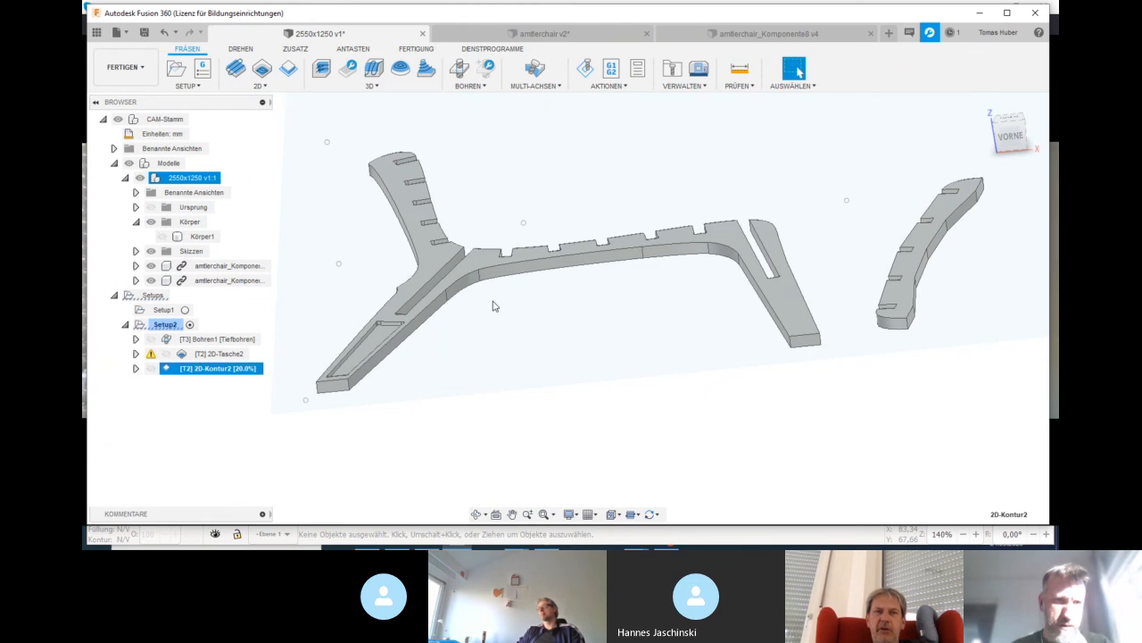
pyautogui.click(161, 235)
pyautogui.click(168, 238)
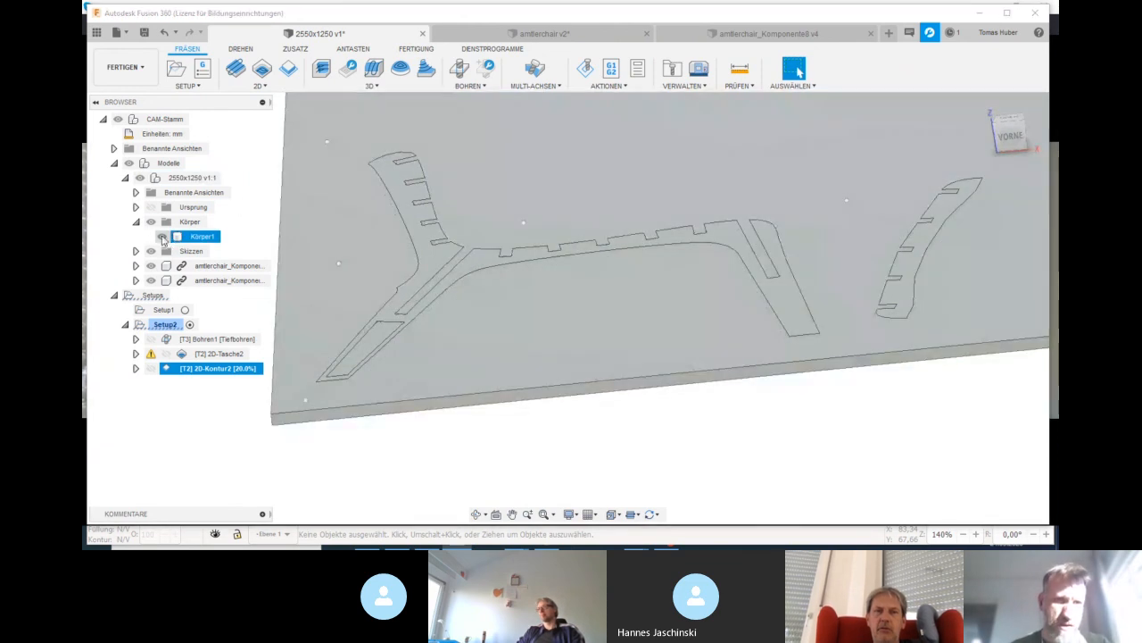
pyautogui.click(162, 236)
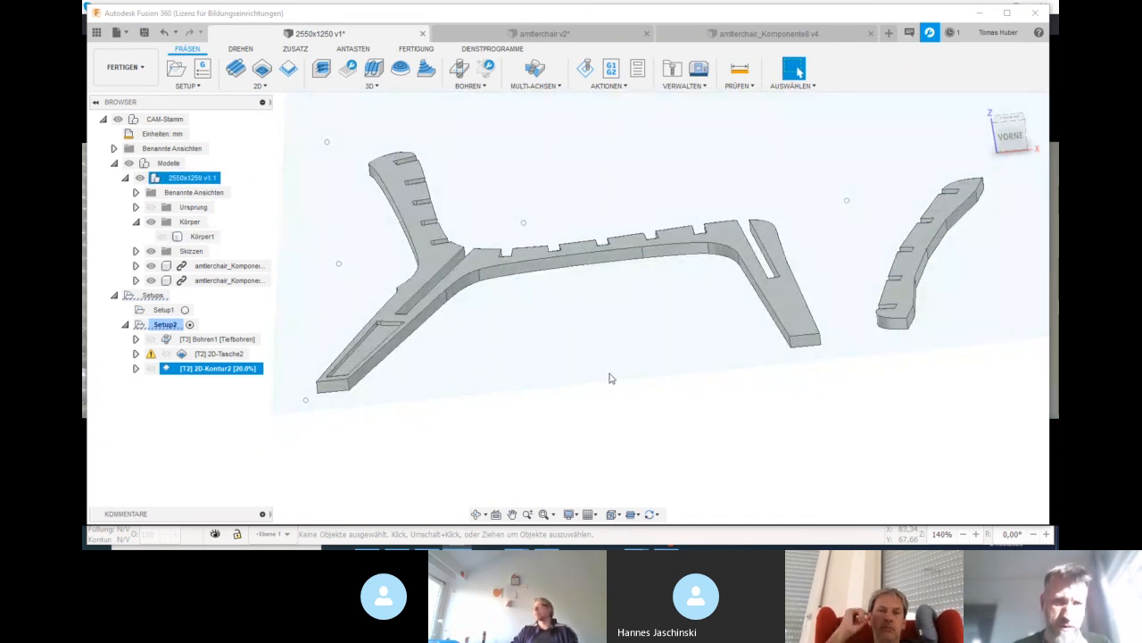
pyautogui.scroll(-2, 625, 361)
pyautogui.keyDown('shift'); pyautogui.moveTo(934, 308); pyautogui.dragTo(957, 322, button='middle'); pyautogui.keyUp('shift')
pyautogui.moveTo(589, 306); pyautogui.dragTo(596, 339, button='middle')
pyautogui.hotkey('alt', 'Tab')
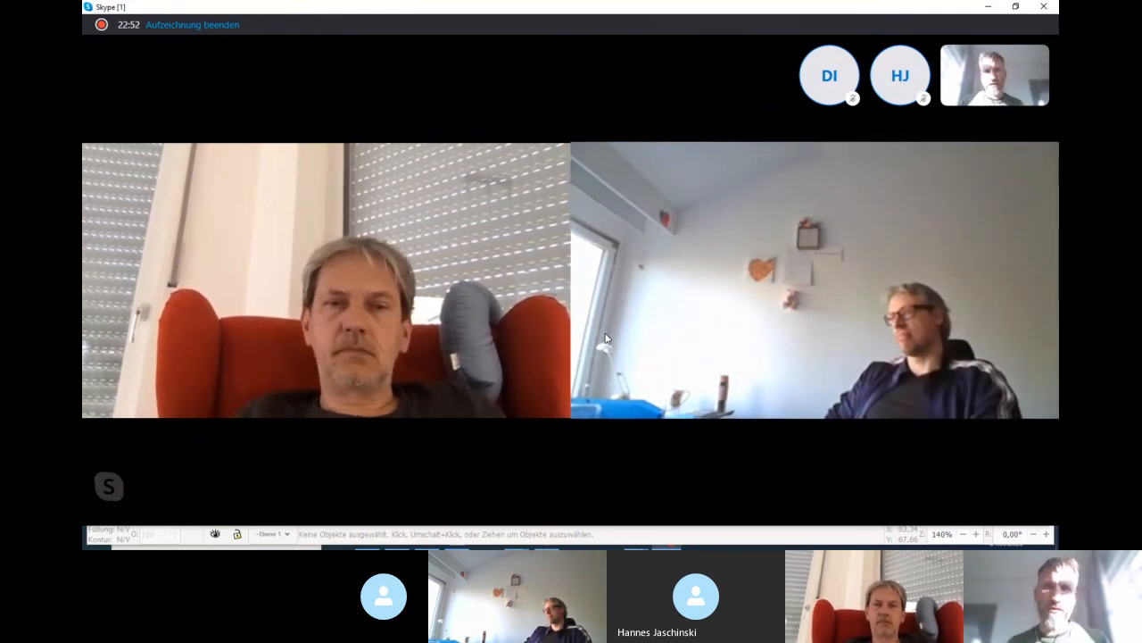
pyautogui.hotkey('alt', 'Tab')
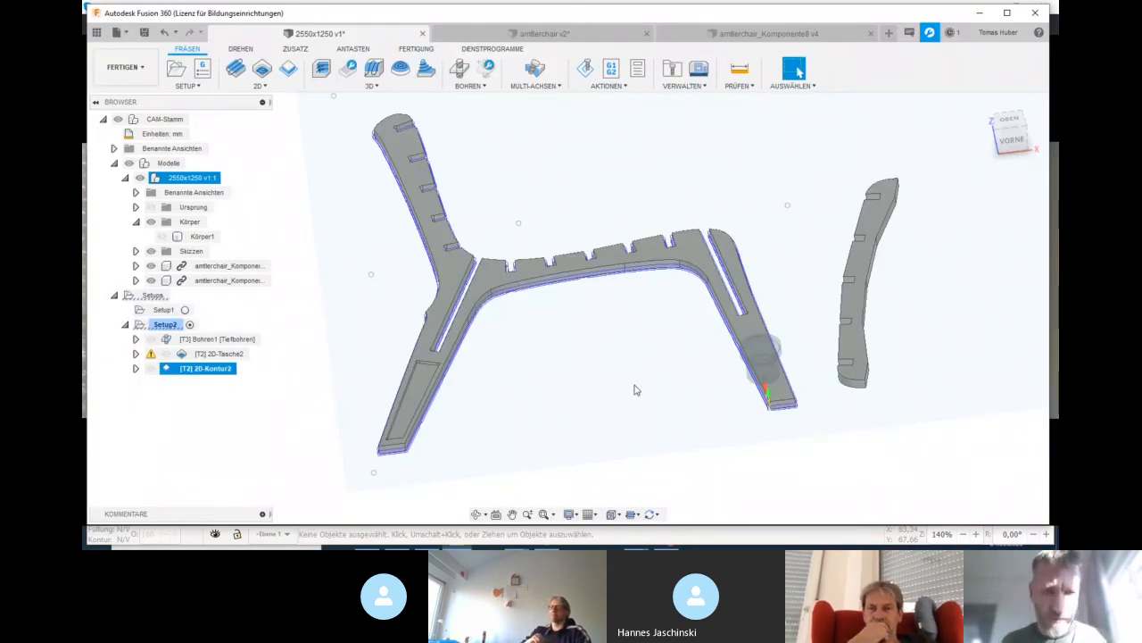
# Inspect the 2D-Kontur2 toolpath, run its machining simulation on the sheet and close the simulation
pyautogui.keyDown('shift'); pyautogui.moveTo(592, 370); pyautogui.dragTo(583, 353, button='middle'); pyautogui.keyUp('shift')
pyautogui.scroll(8, 580, 353)
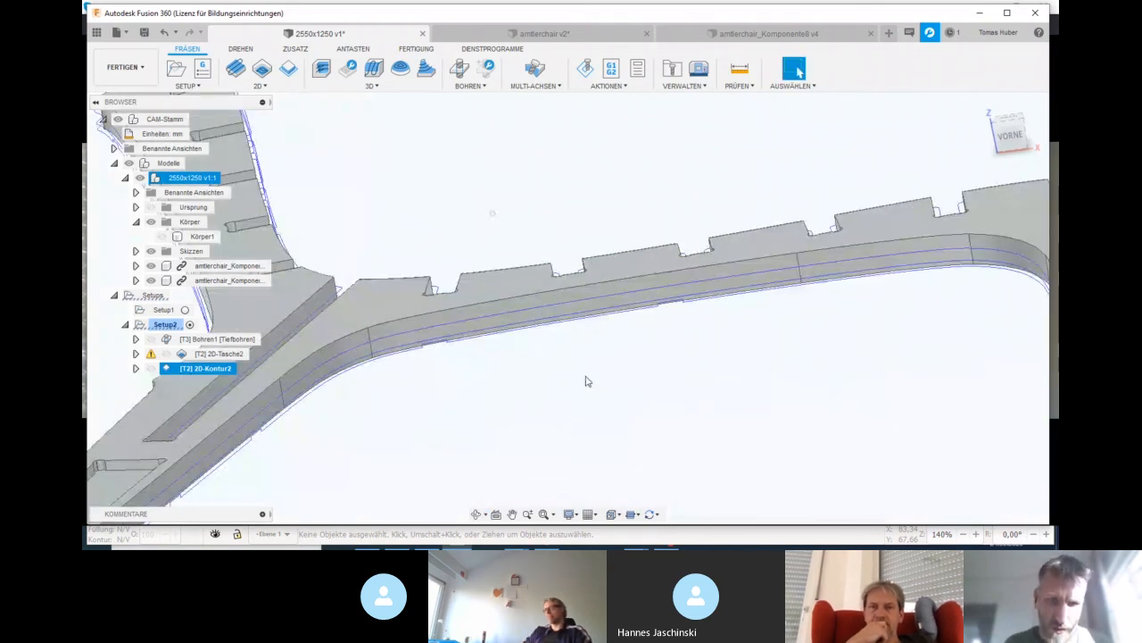
pyautogui.scroll(-5, 600, 379)
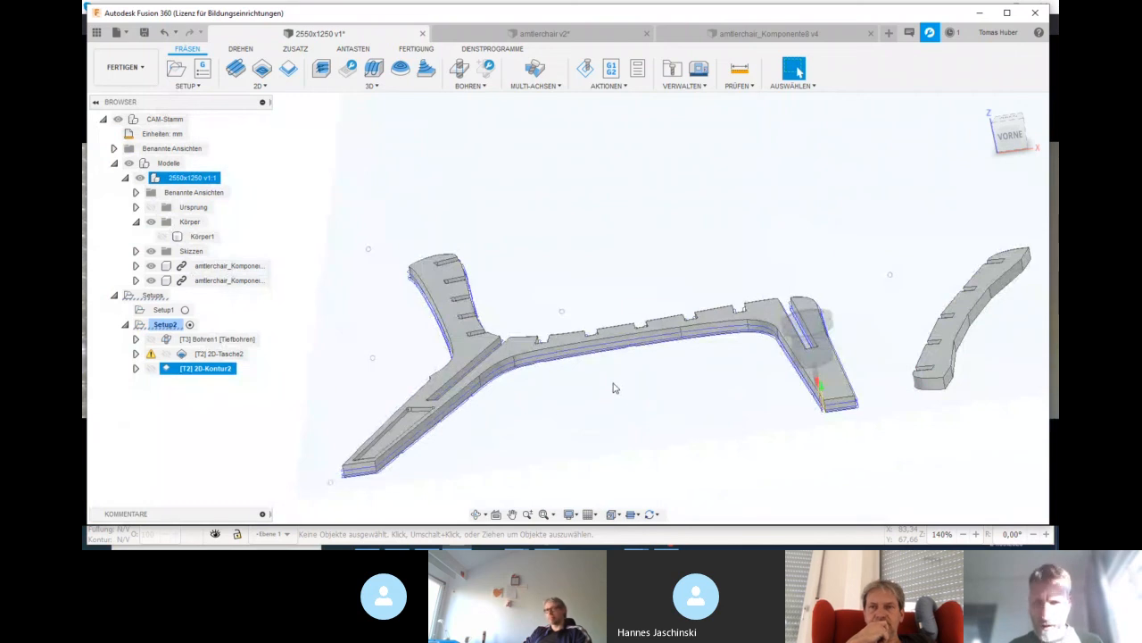
pyautogui.click(586, 73)
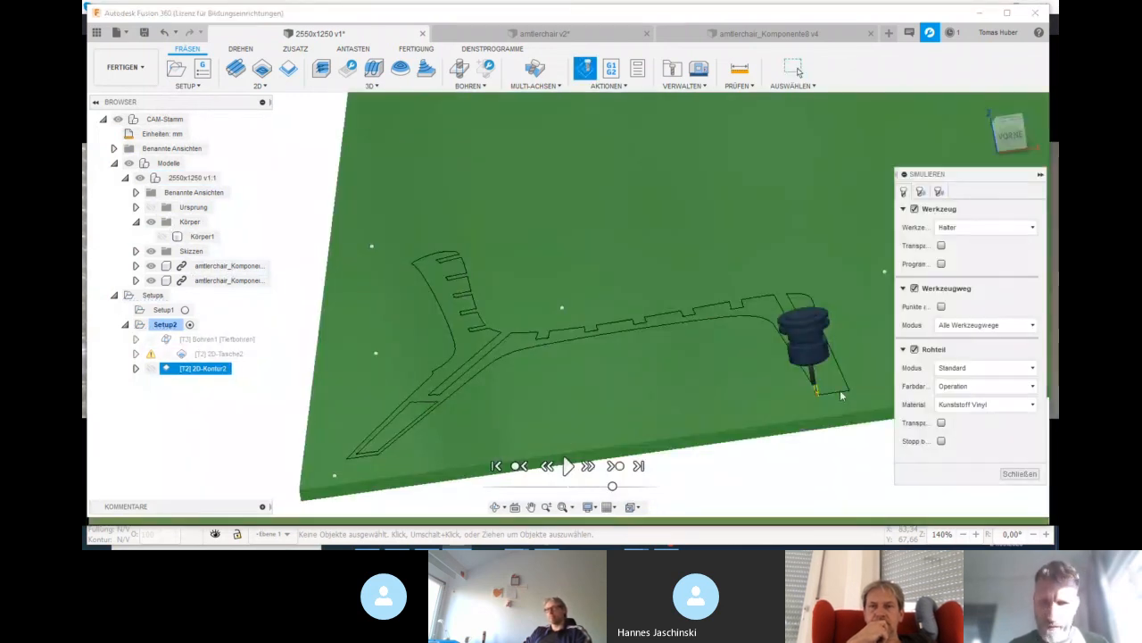
pyautogui.click(567, 465)
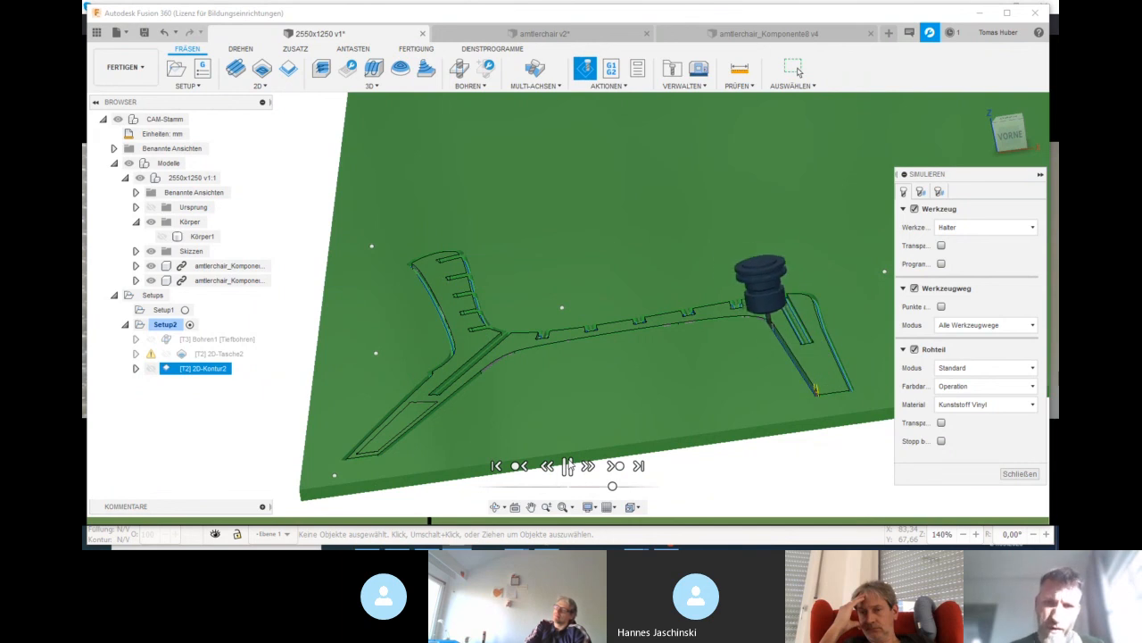
pyautogui.moveTo(678, 408)
pyautogui.keyDown('shift'); pyautogui.mouseDown(button='middle')
pyautogui.moveTo(685, 484)
pyautogui.moveTo(693, 419)
pyautogui.mouseUp(button='middle'); pyautogui.keyUp('shift')
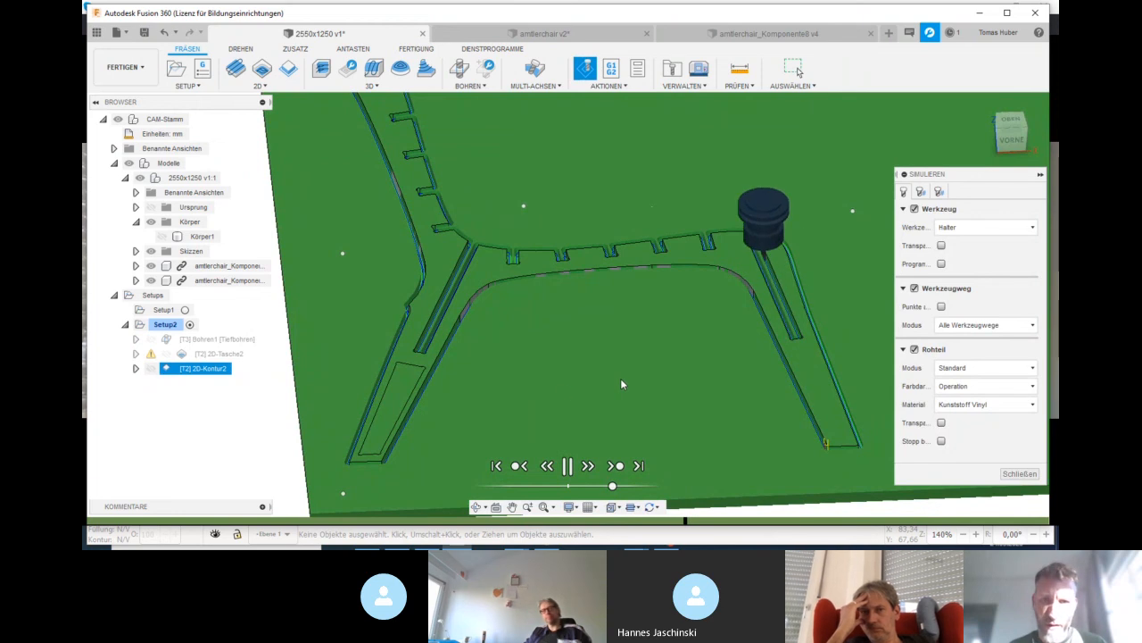
pyautogui.scroll(-3, 625, 386)
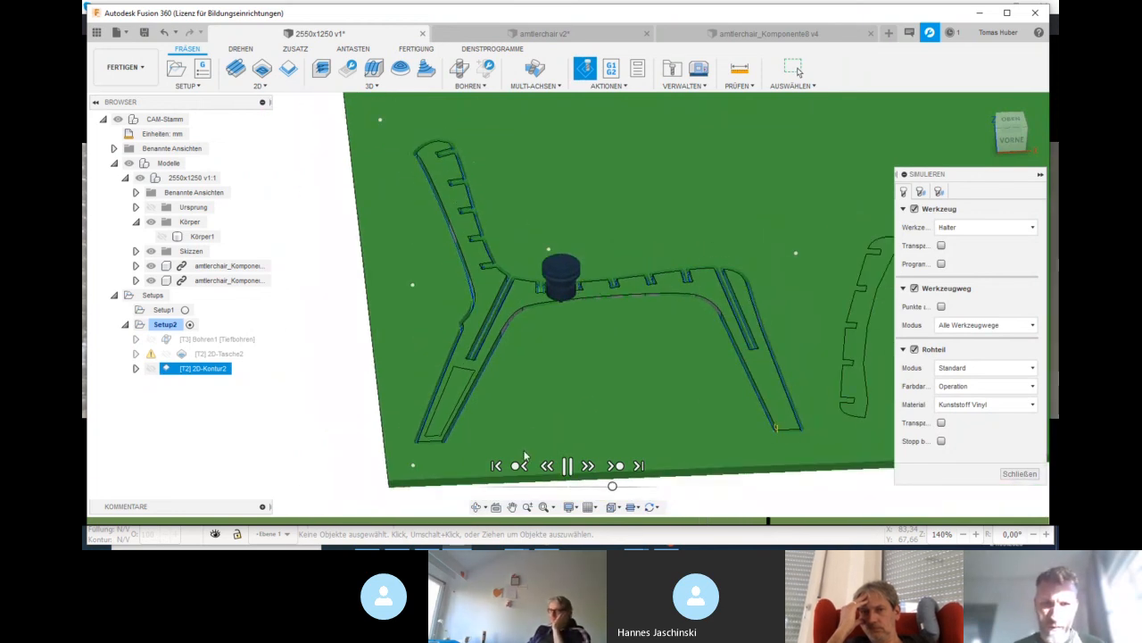
pyautogui.click(568, 466)
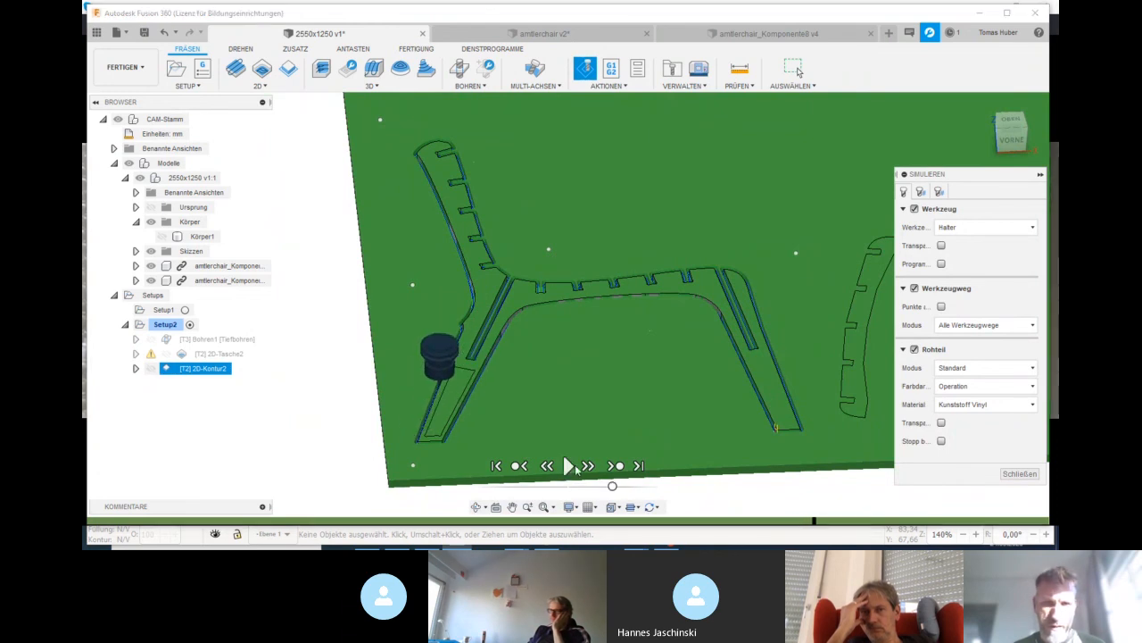
pyautogui.click(1012, 475)
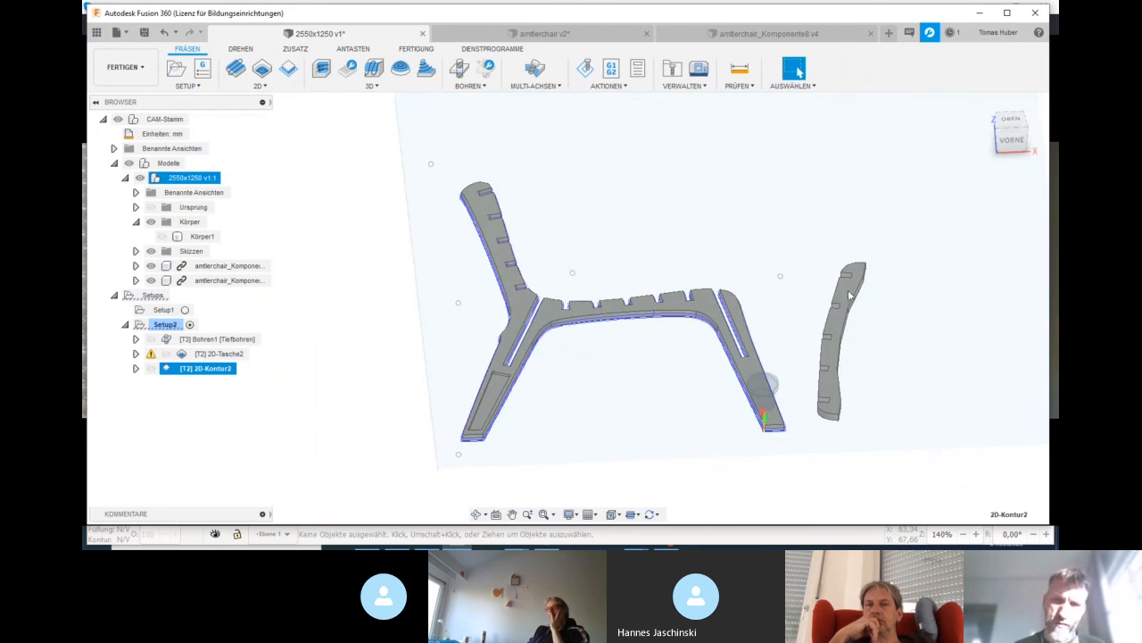
# View the available post-processor configurations for 2D-Kontur2 in the Postprozess dialog without generating an NC file
pyautogui.scroll(-2, 510, 349)
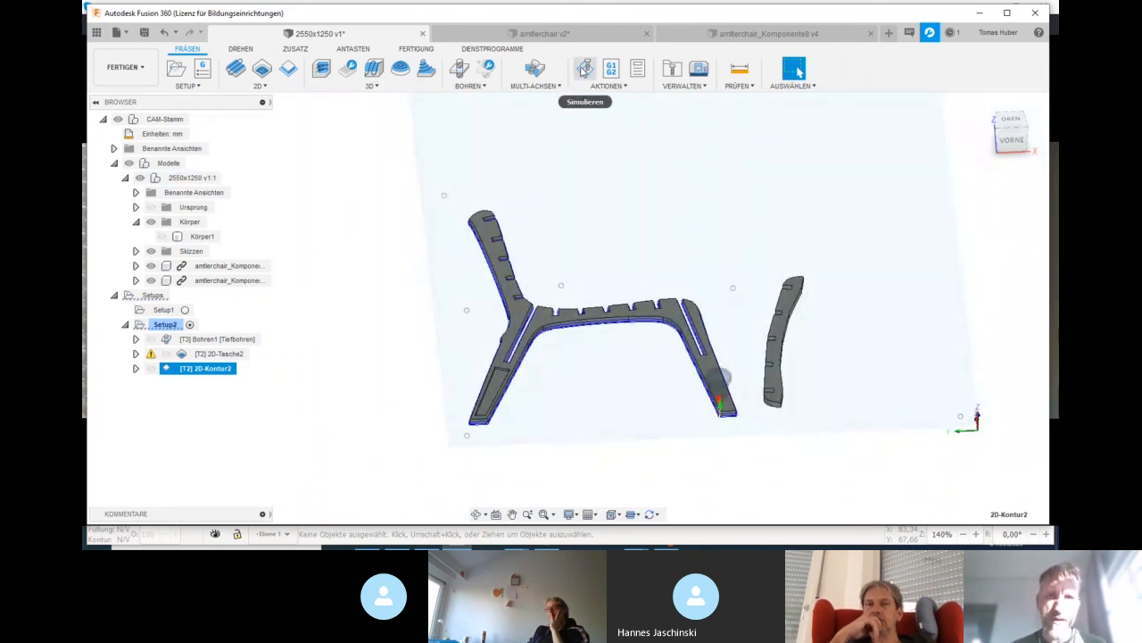
pyautogui.click(611, 69)
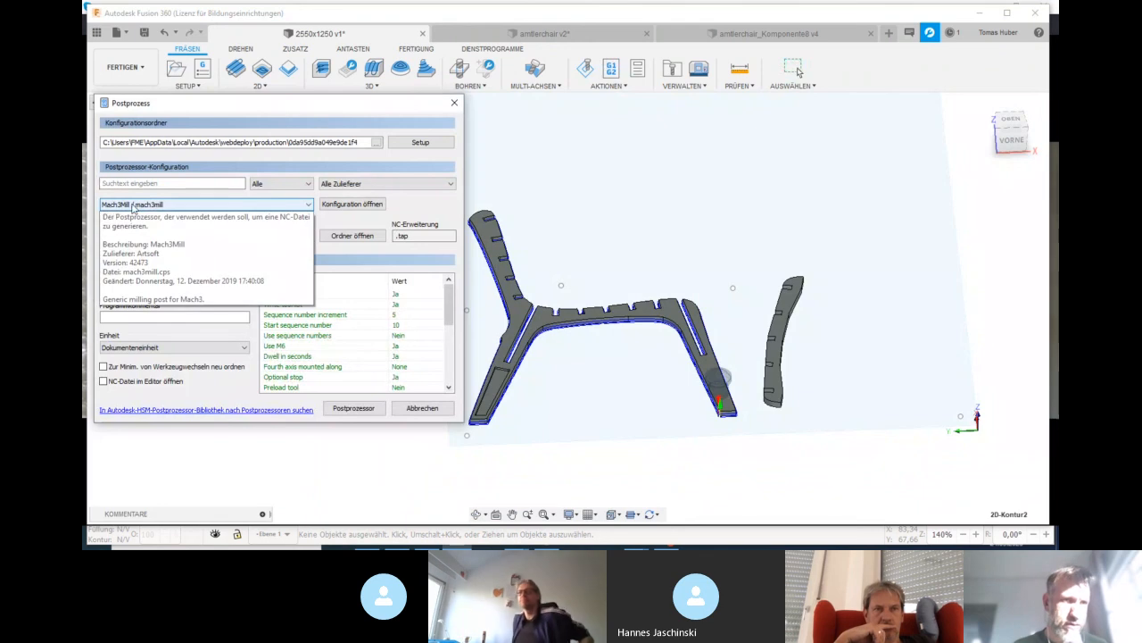
pyautogui.click(307, 205)
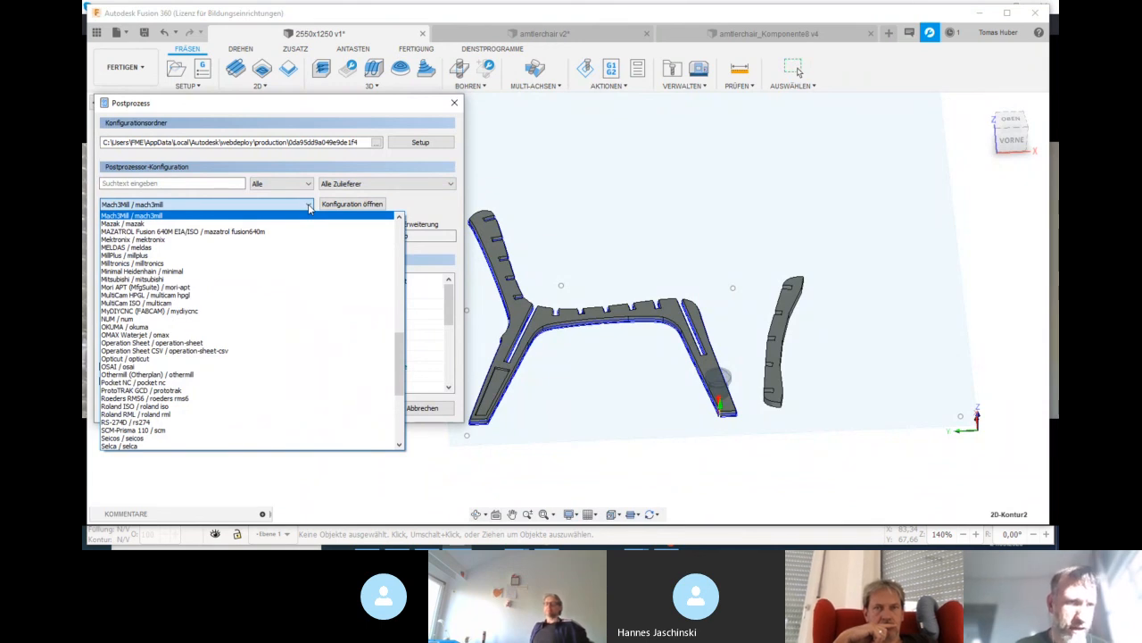
pyautogui.click(308, 204)
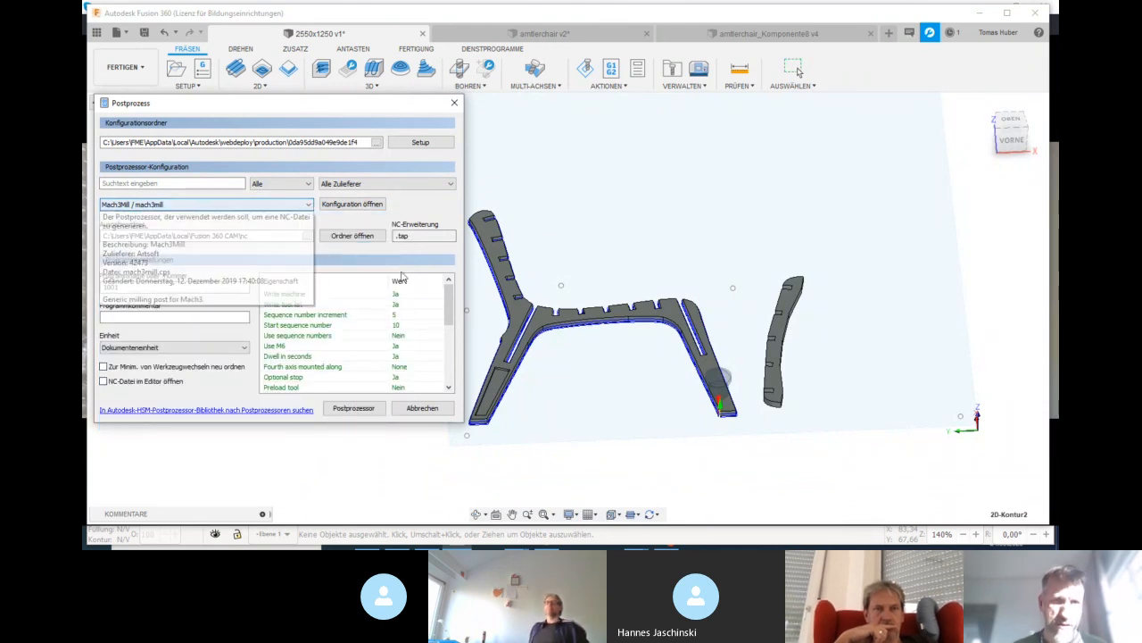
pyautogui.click(424, 408)
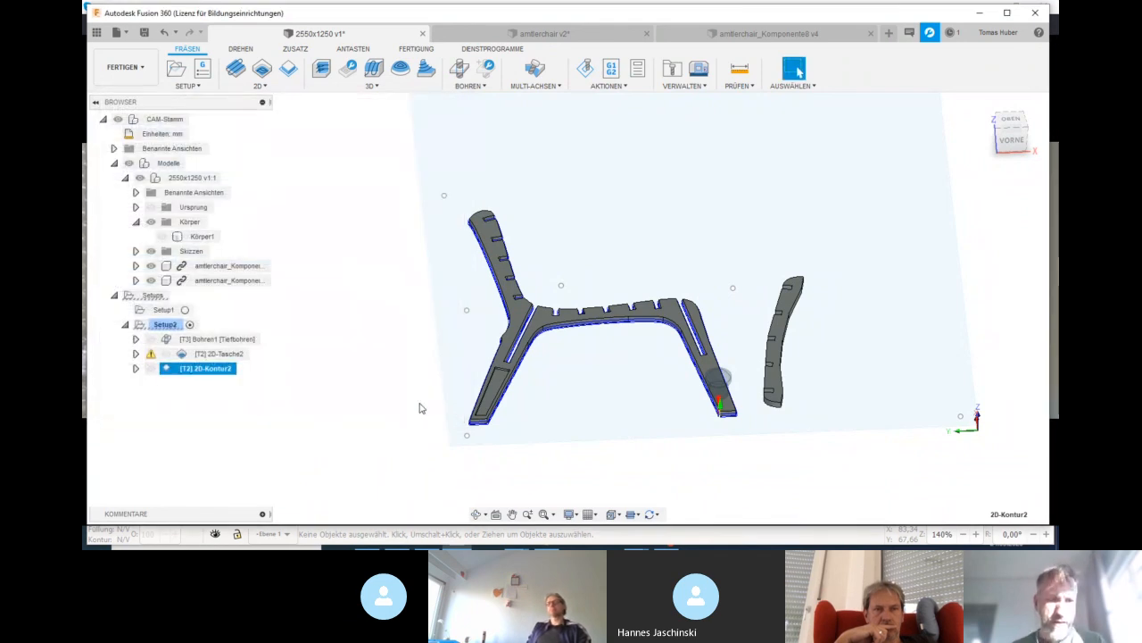
# Switch to the browser and look up the elsignEasyWorker entry on the Maschinen page of the Fablab's GitLab wiki
pyautogui.hotkey('alt', 'Tab')
pyautogui.hotkey('alt', 'Tab')
pyautogui.hotkey('alt', 'Tab')
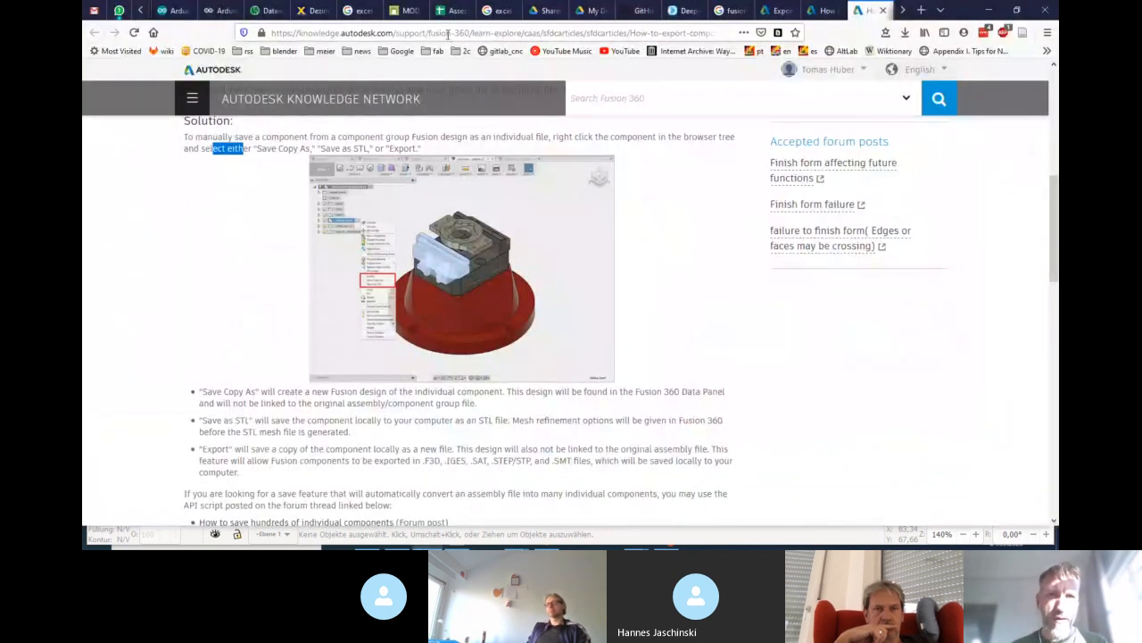
pyautogui.click(449, 33)
pyautogui.click(161, 52)
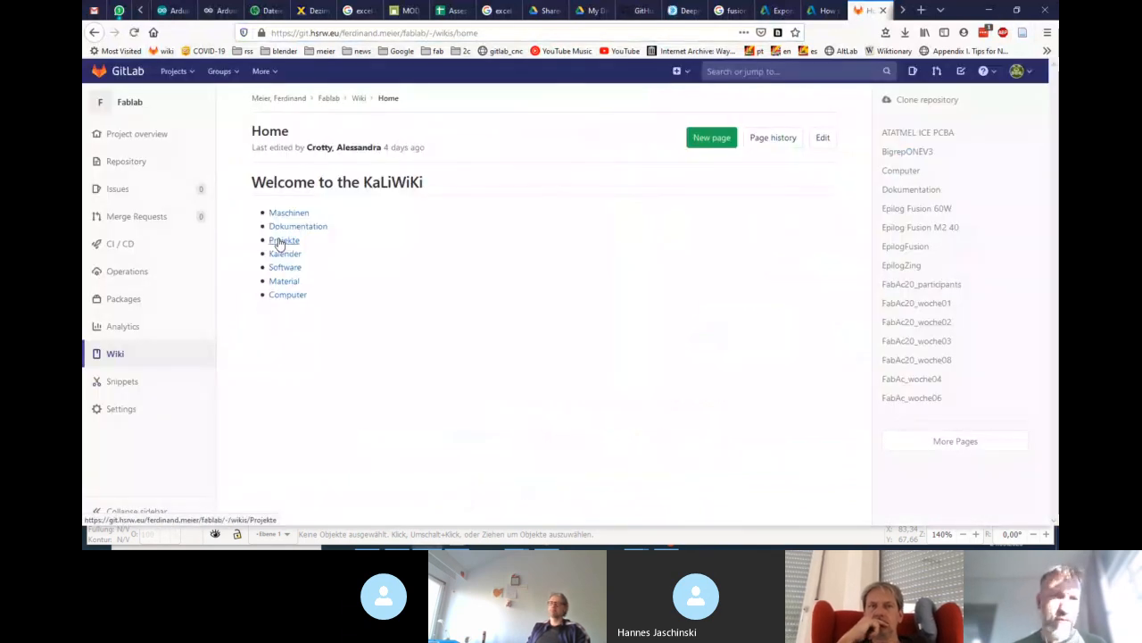
pyautogui.click(295, 215)
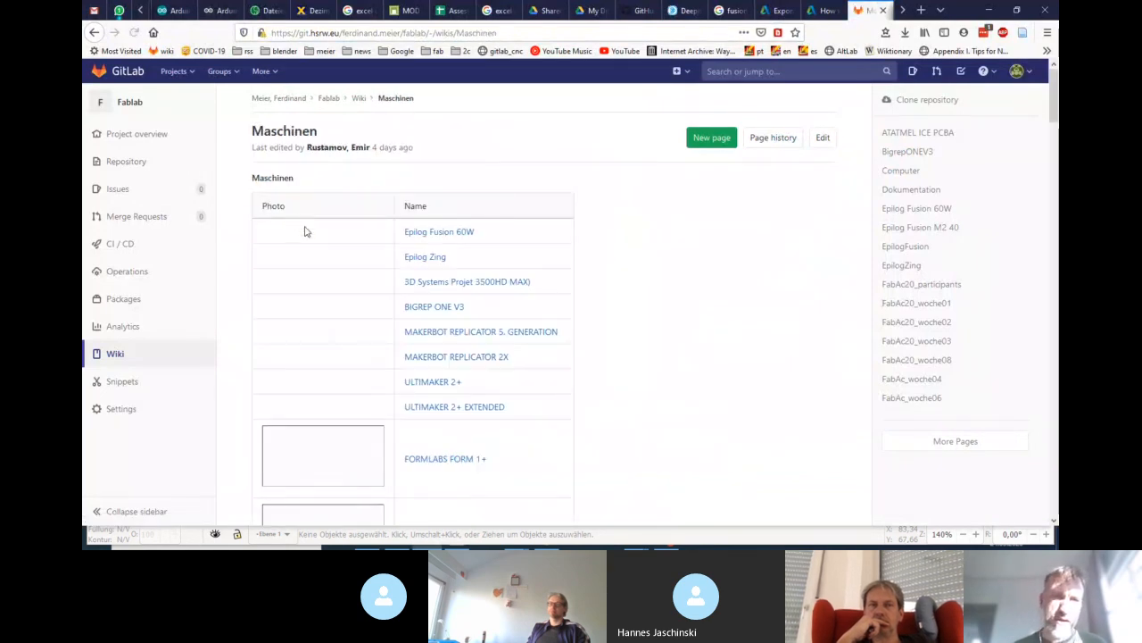
pyautogui.scroll(-15, 665, 353)
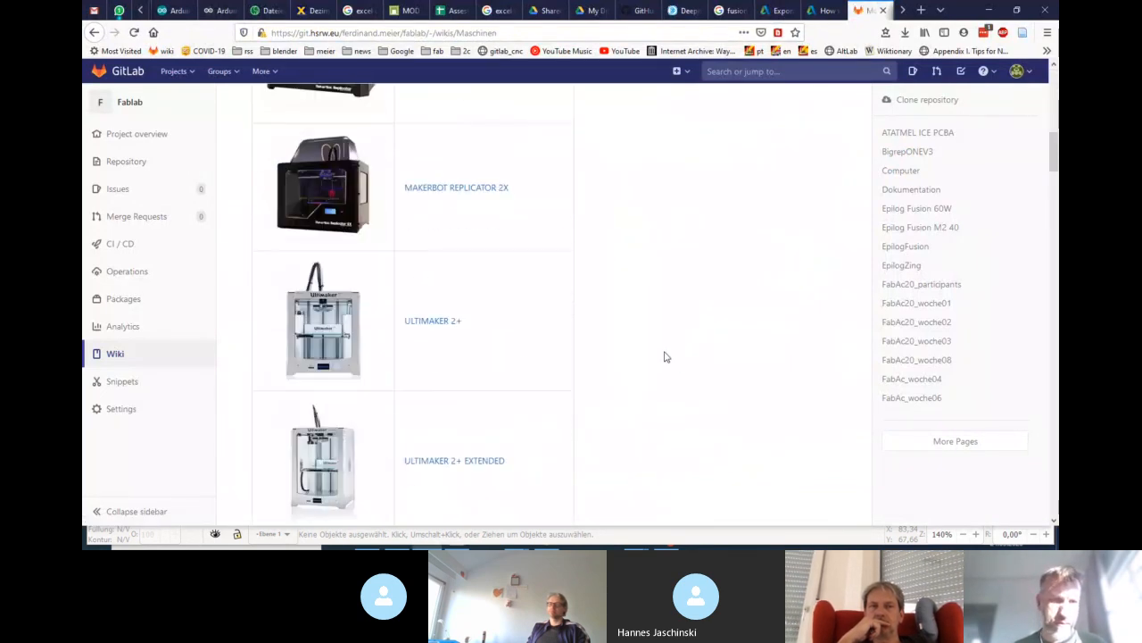
pyautogui.scroll(-15, 665, 357)
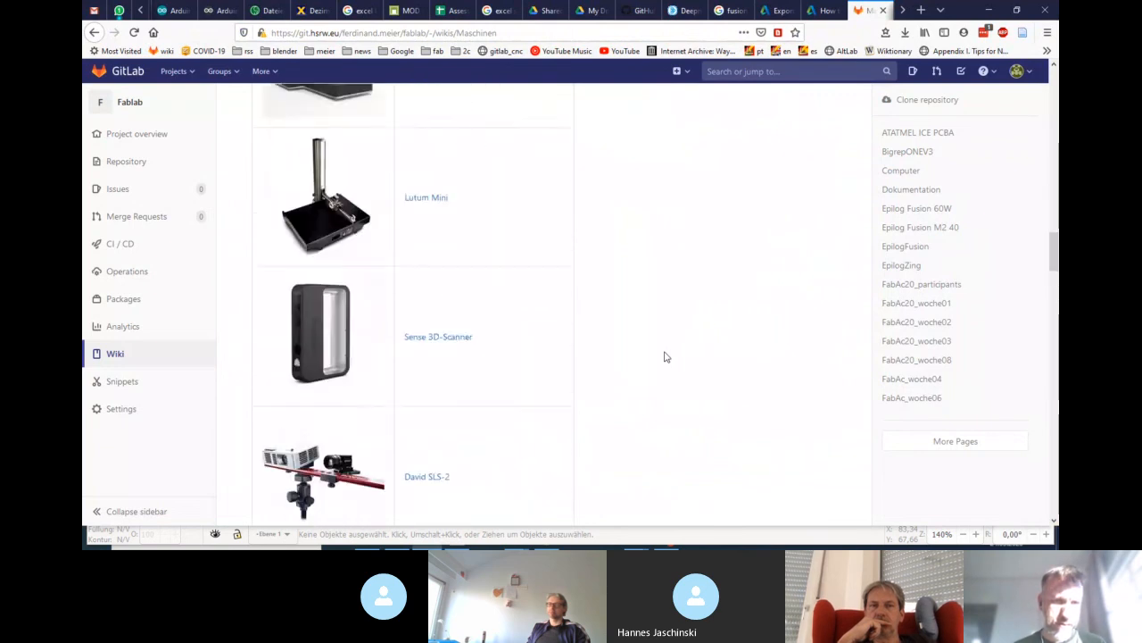
pyautogui.click(408, 158)
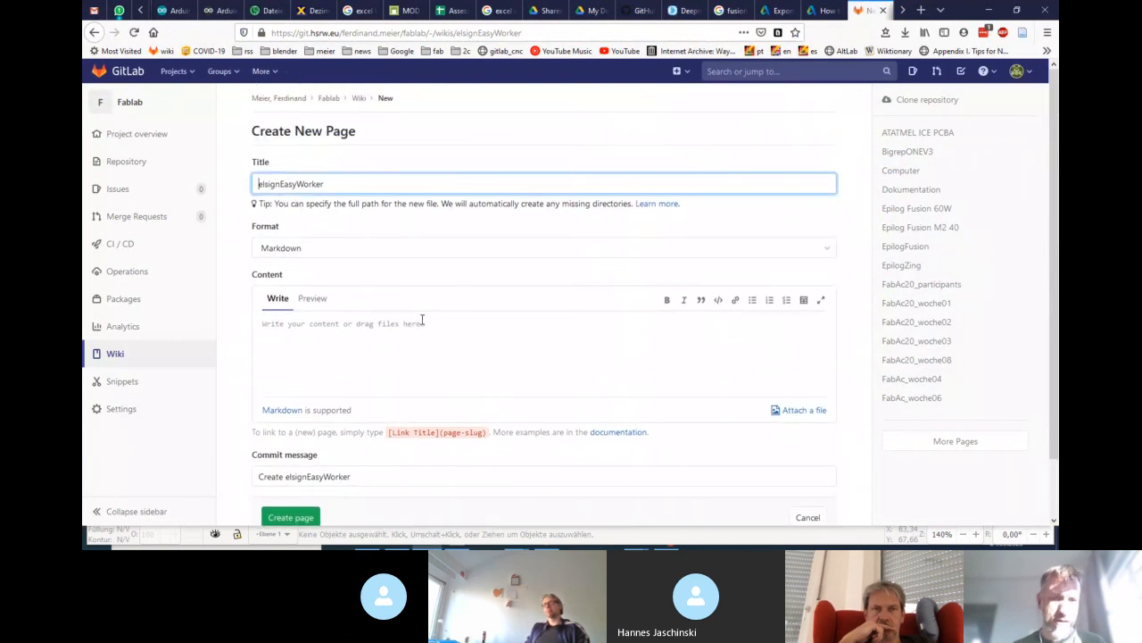
pyautogui.hotkey('alt', 'Tab')
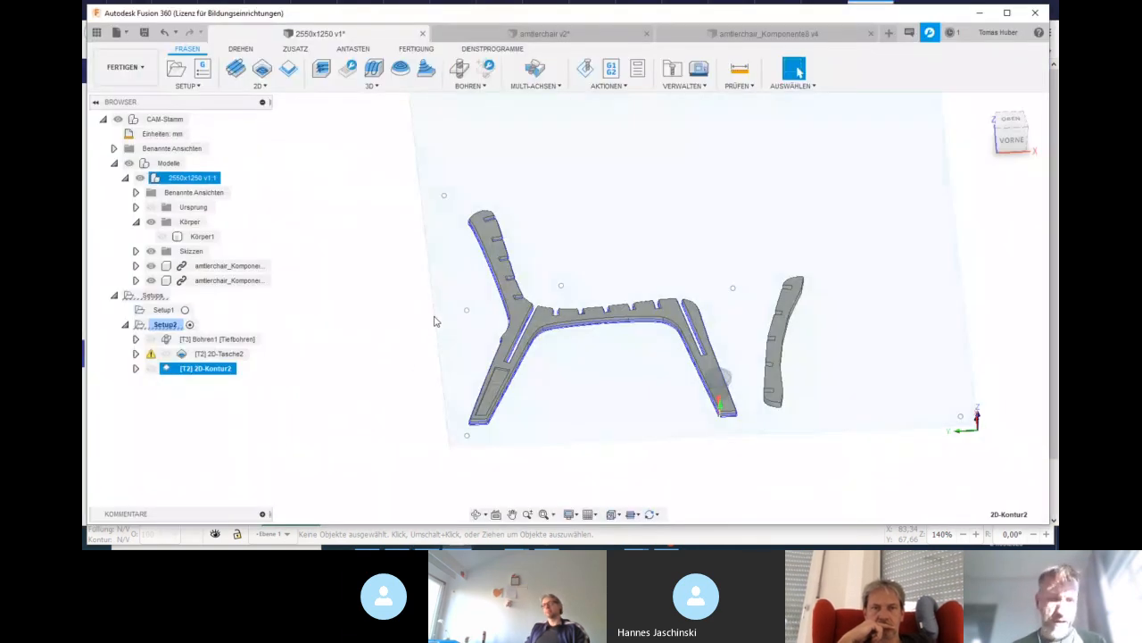
pyautogui.hotkey('alt', 'Tab')
pyautogui.hotkey('alt', 'Tab')
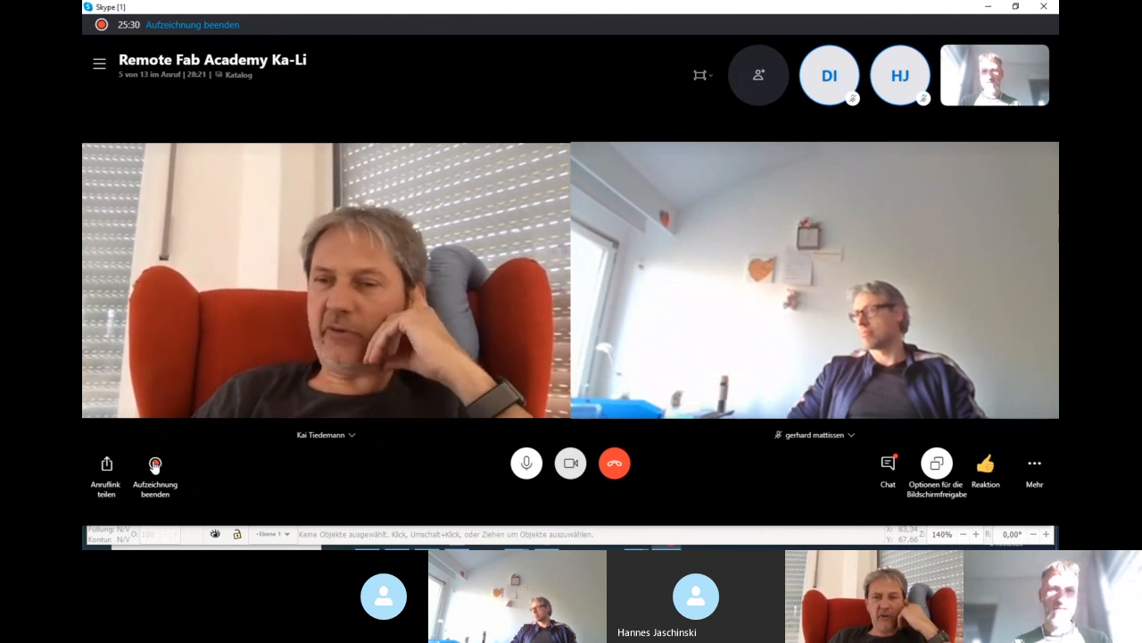
pyautogui.moveTo(154, 469)
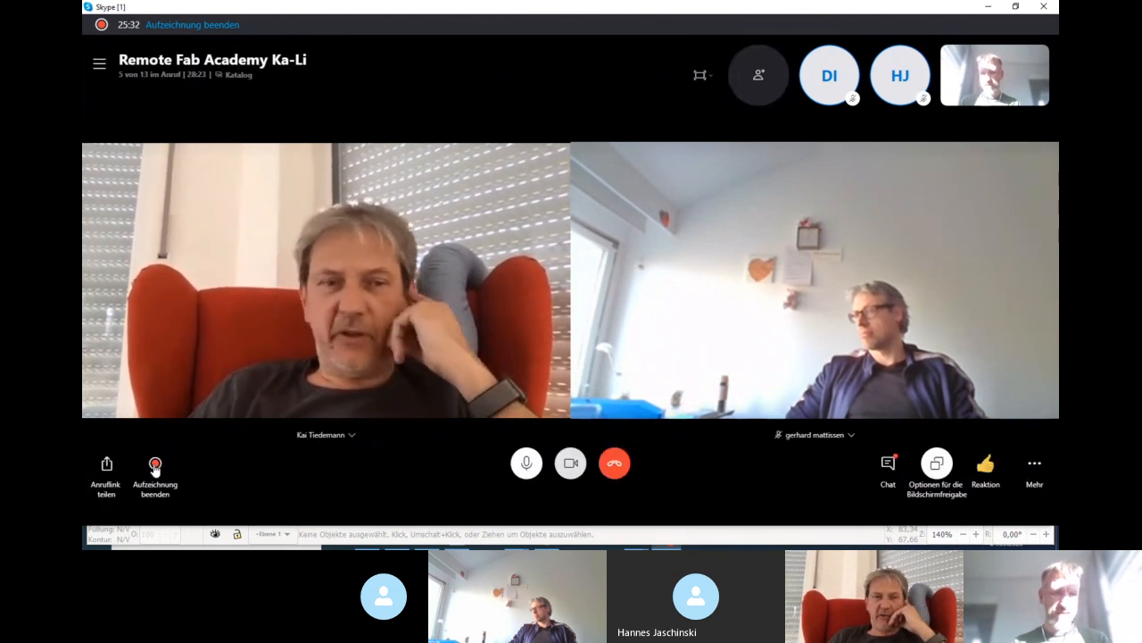